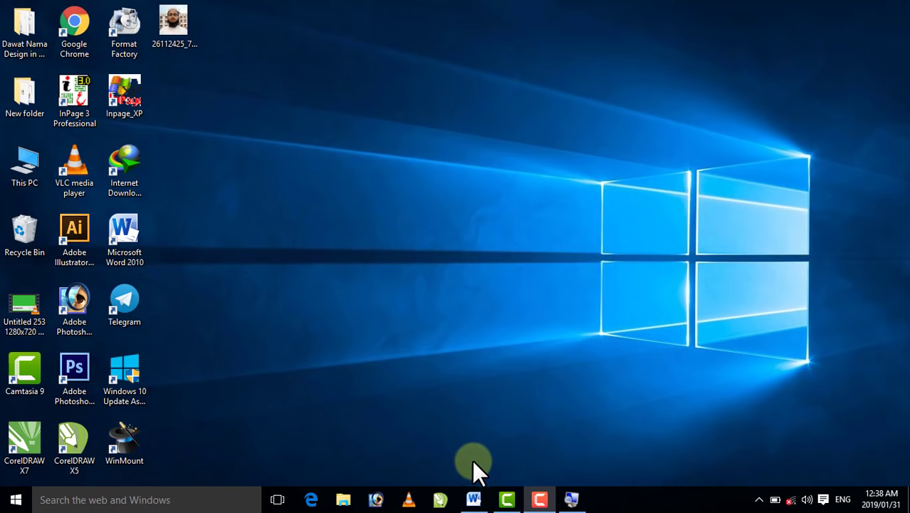
Restore the Word document '01 tutorial' from the taskbar so it fills the screen.
left_click(473, 498)
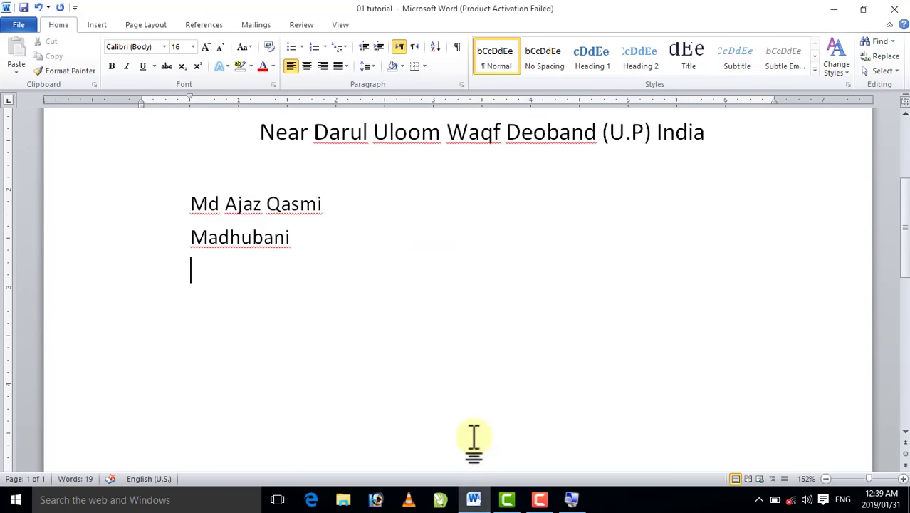
Scroll to the top of the letterhead with the Insert ribbon commands showing.
scroll(488, 309, "up", 5)
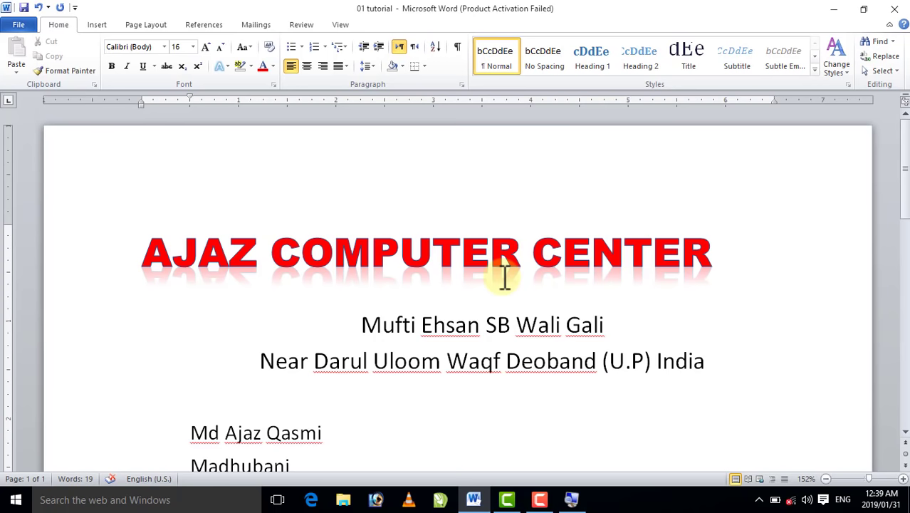
left_click(99, 24)
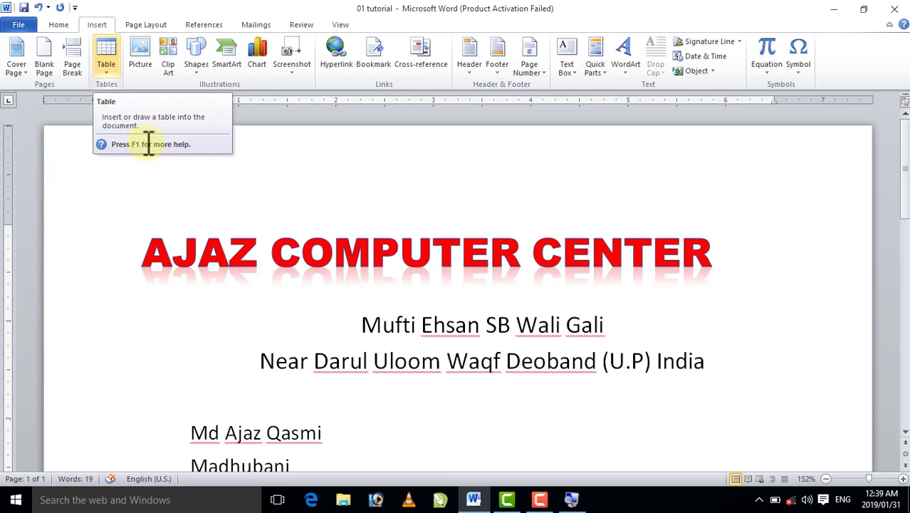
scroll(284, 263, "down", 1)
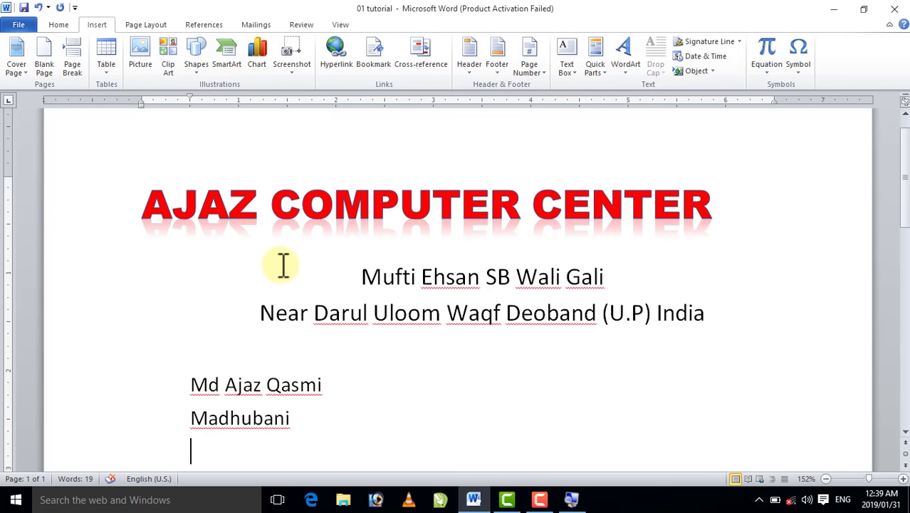
scroll(284, 264, "up", 1)
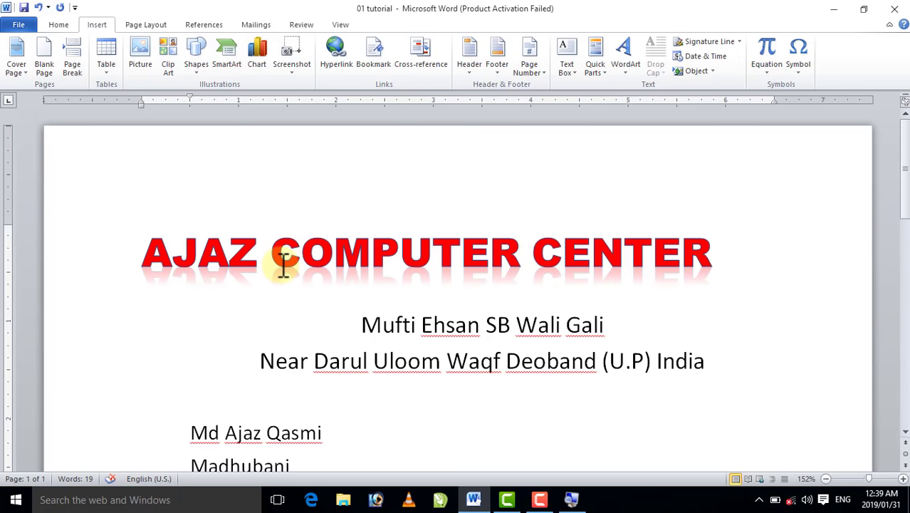
Place the insertion point on the empty line below Madhubani and preview sizes in the Table grid.
left_click(107, 75)
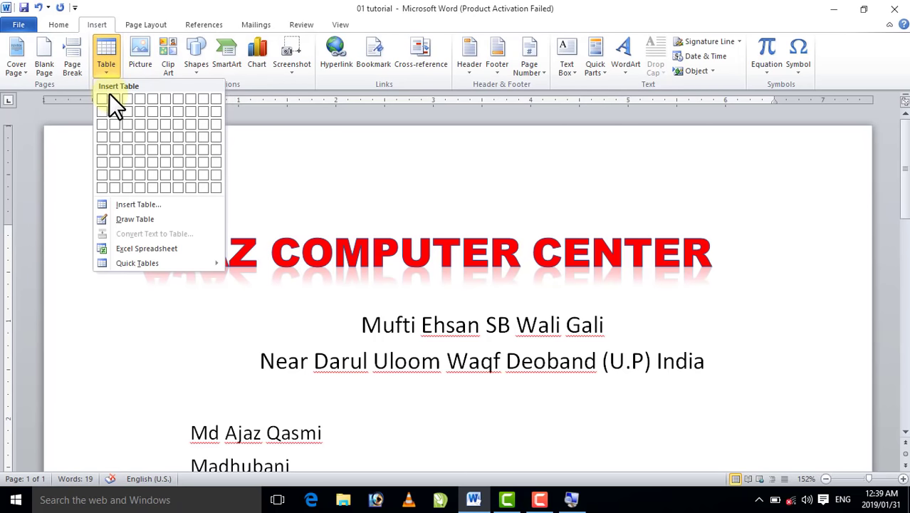
scroll(386, 244, "down", 5)
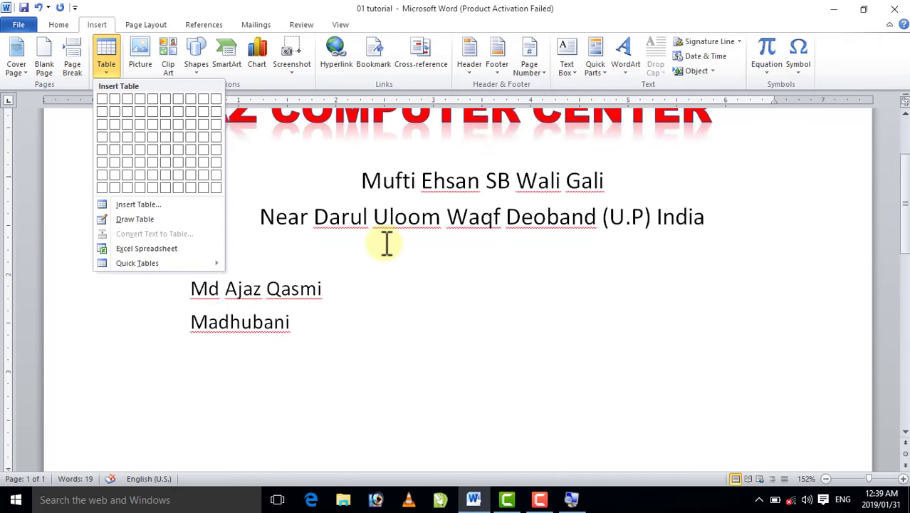
left_click(261, 340)
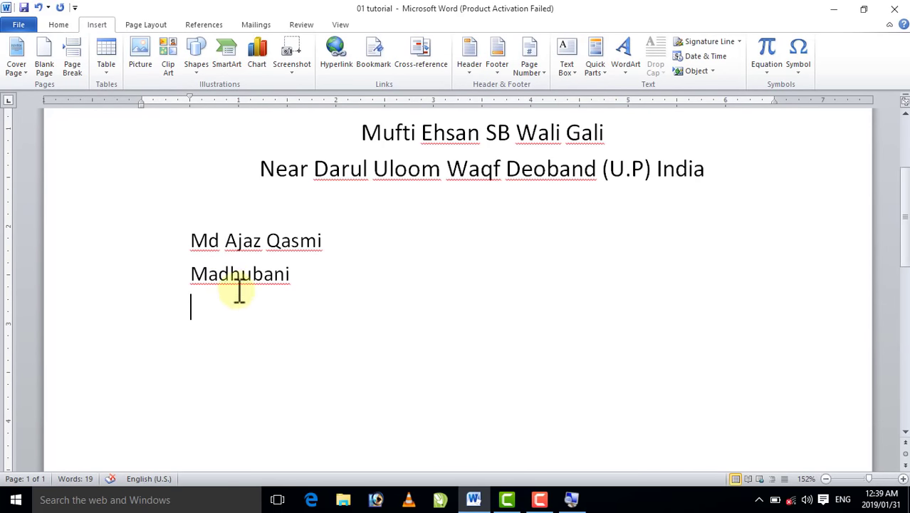
left_click(106, 73)
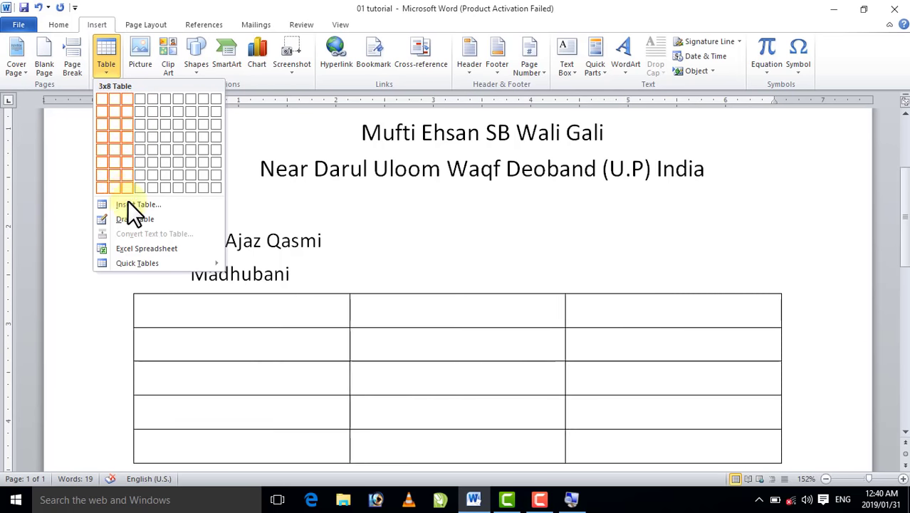
left_click(289, 322)
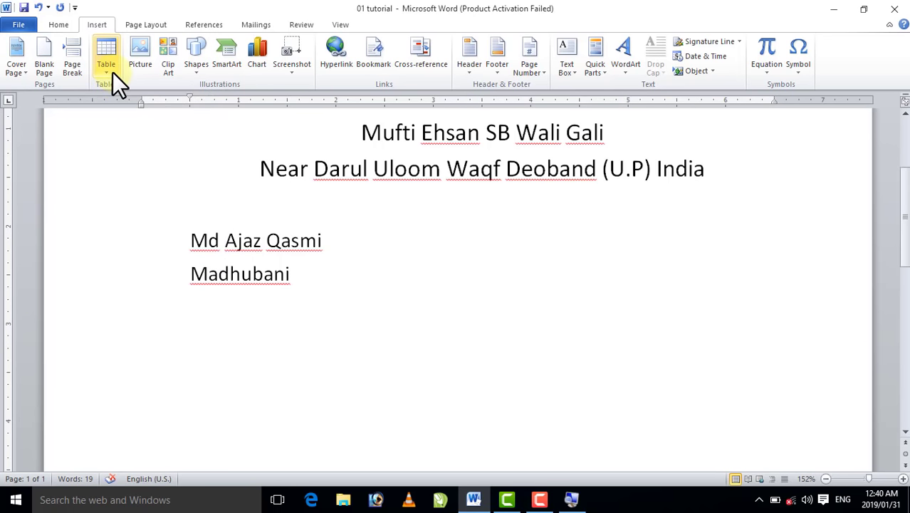
left_click(113, 72)
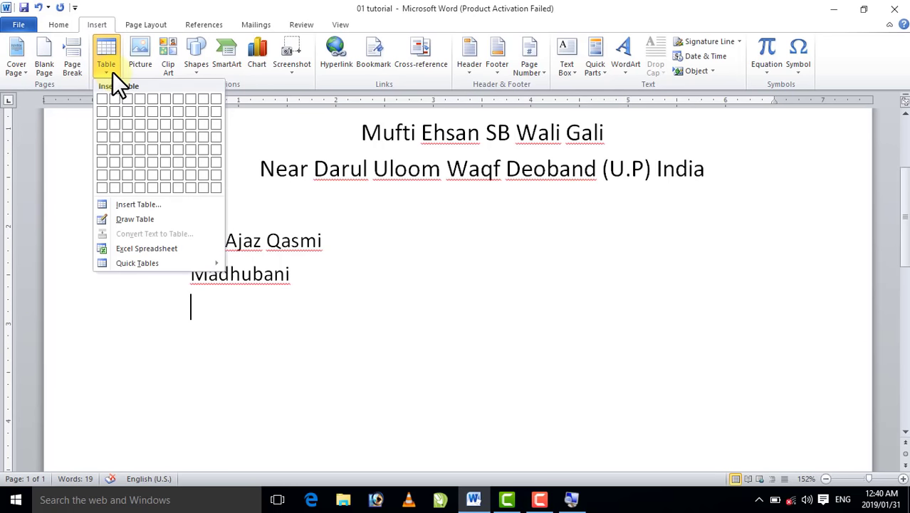
left_click(140, 204)
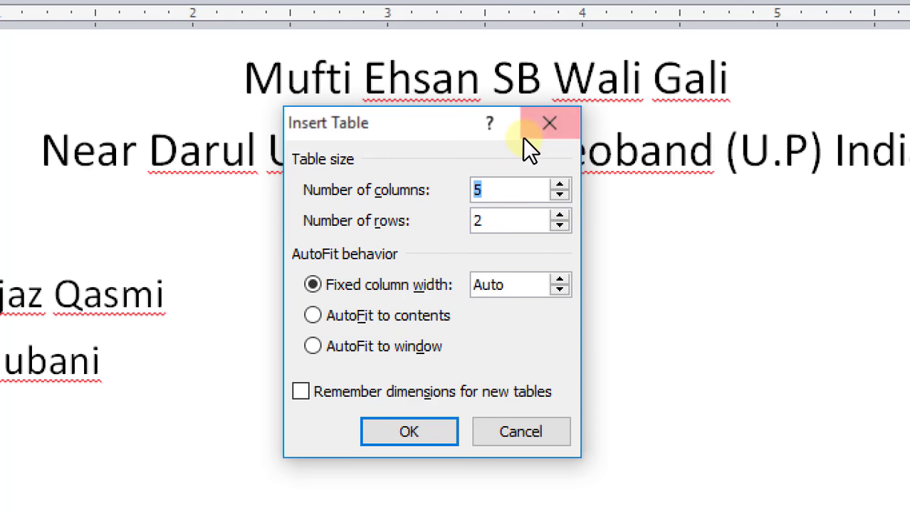
key("Escape")
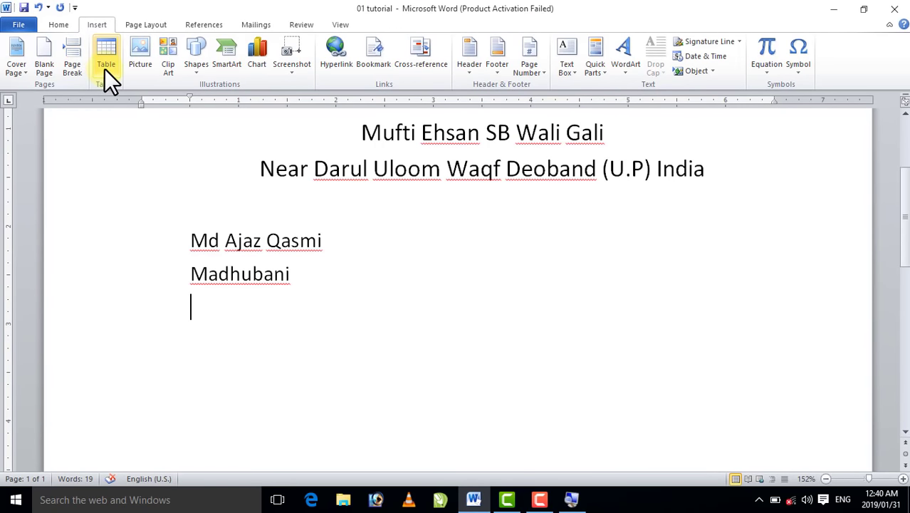
left_click(105, 71)
Insert a 3x1 table below Madhubani and type sample text into its first cell.
left_click(127, 99)
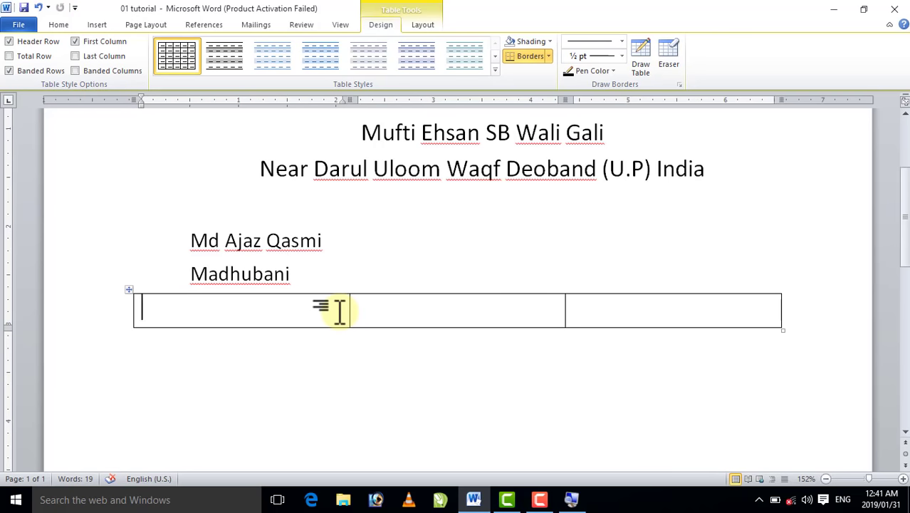
type("Jksjdflk;ad f;fdjasdf adfjafd kdfjdf")
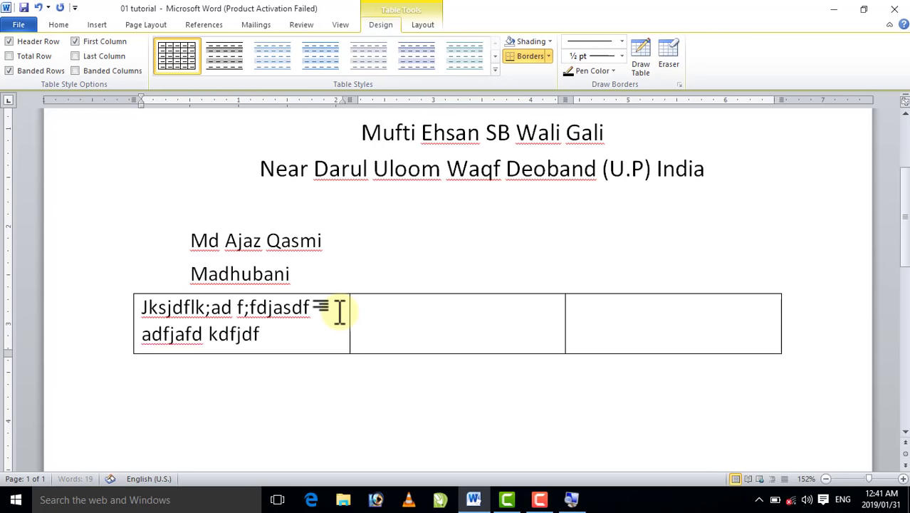
type(" dfal;skdfasdf kfdjs")
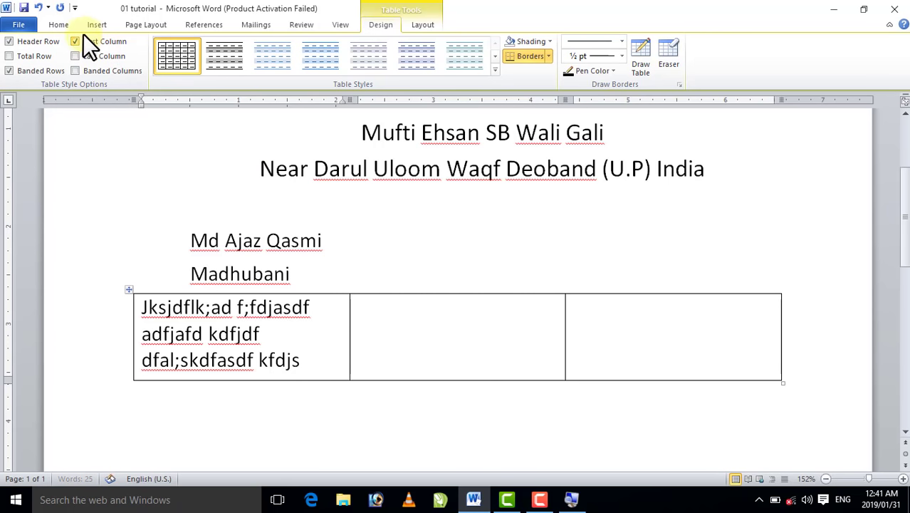
Add an empty line after Madhubani, then view and cancel the Insert Table dialog.
left_click(322, 285)
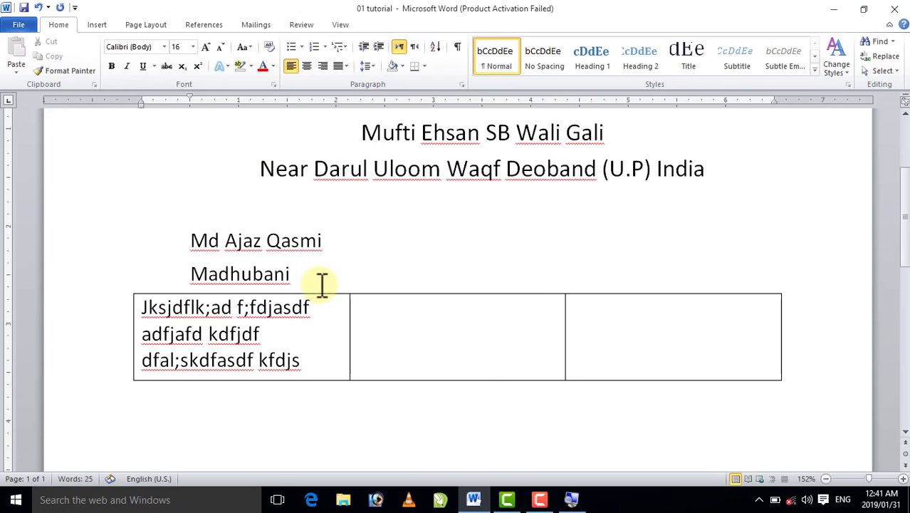
key("Return")
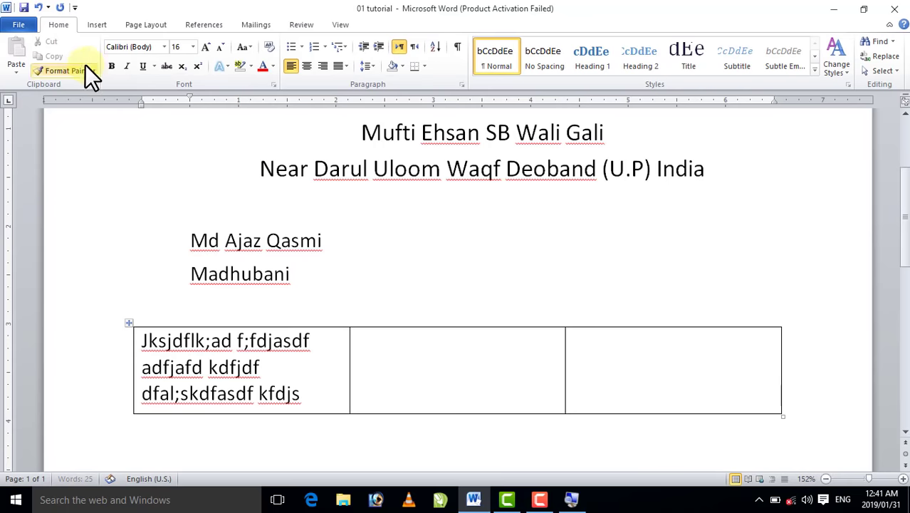
left_click(96, 23)
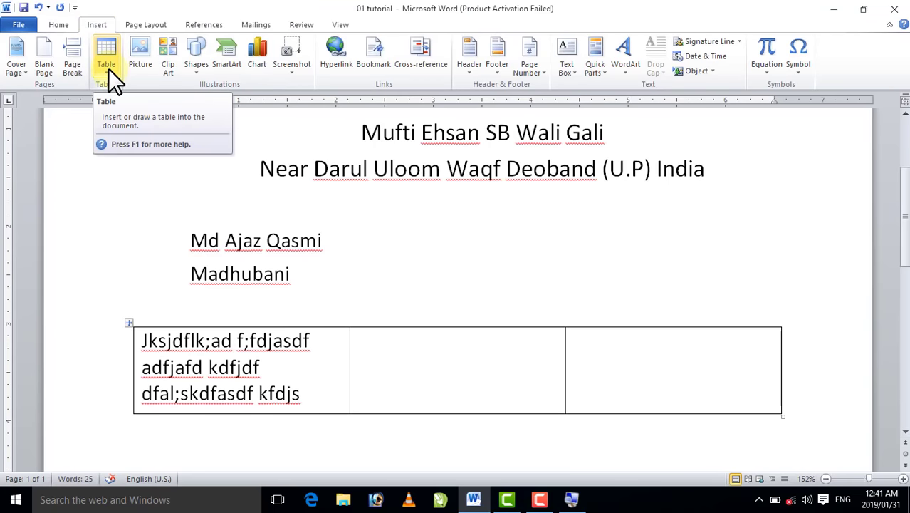
left_click(109, 69)
left_click(128, 206)
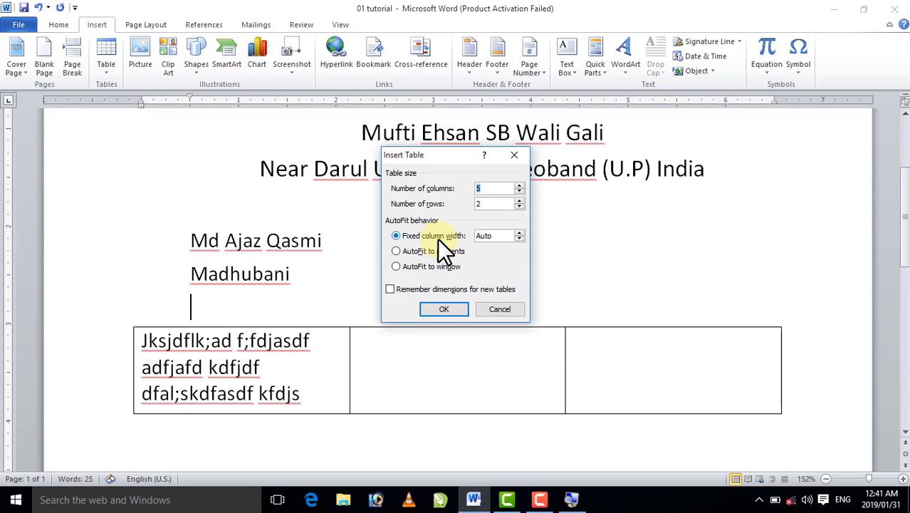
left_click(491, 311)
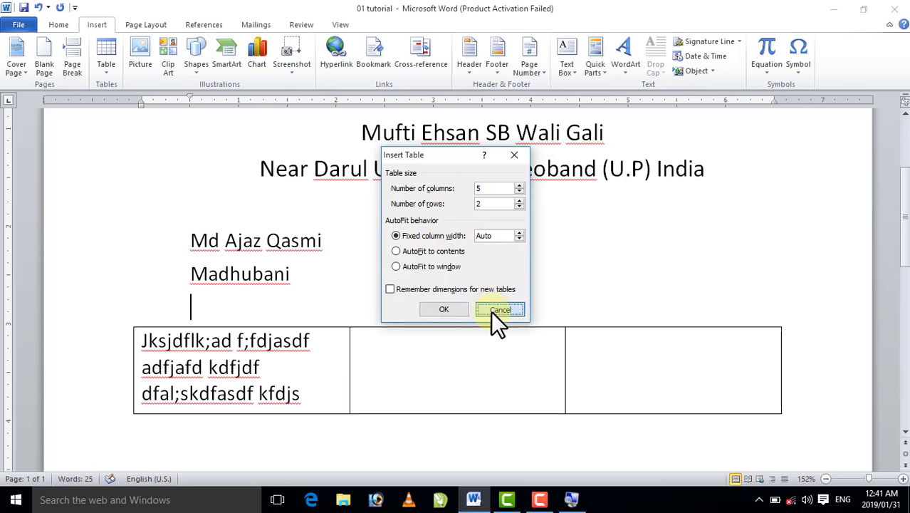
left_click(102, 76)
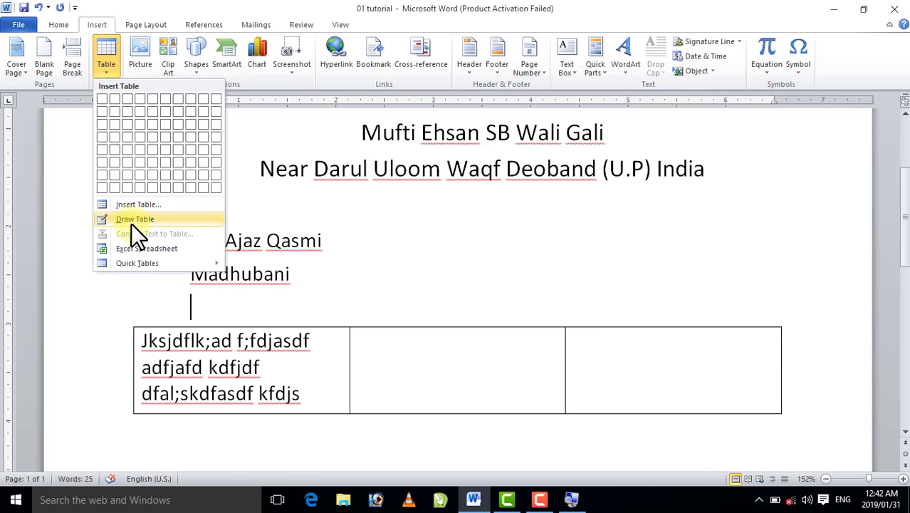
Add another empty line below Madhubani and switch to Draw Table.
left_click(325, 291)
key("Return")
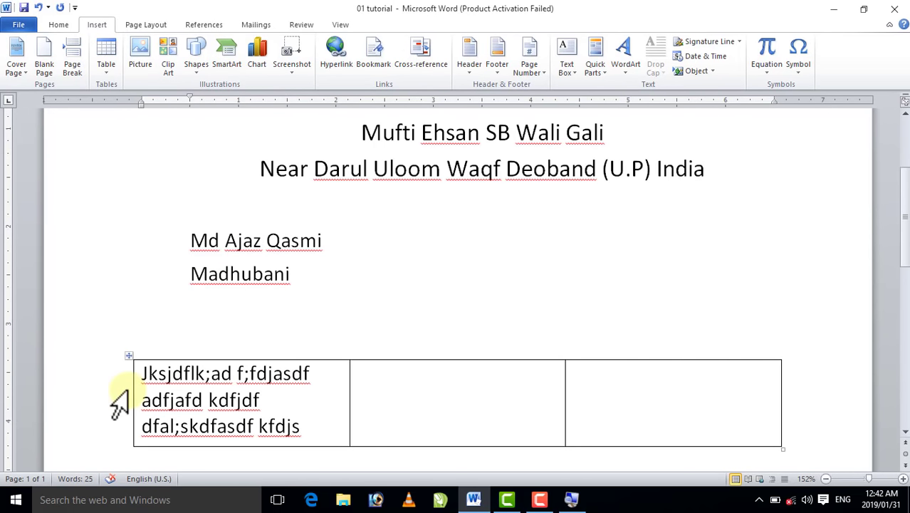
left_click(196, 308)
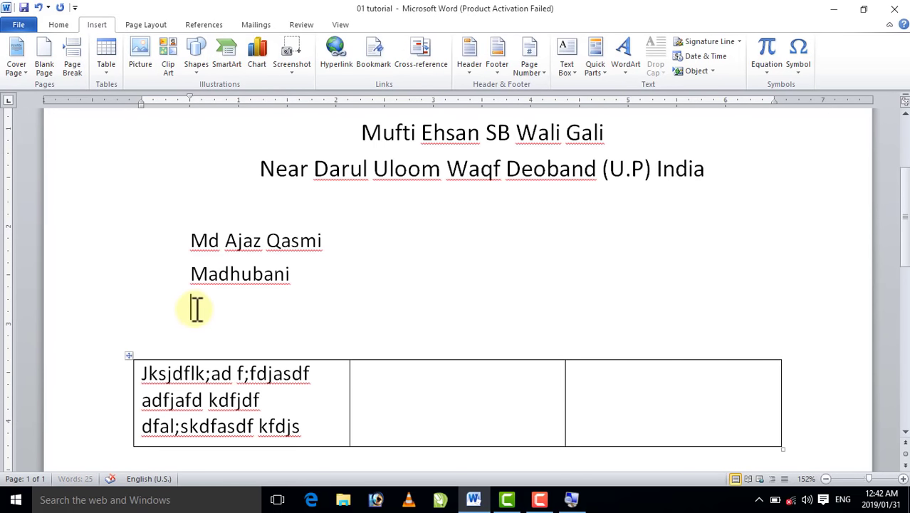
left_click(97, 70)
left_click(131, 219)
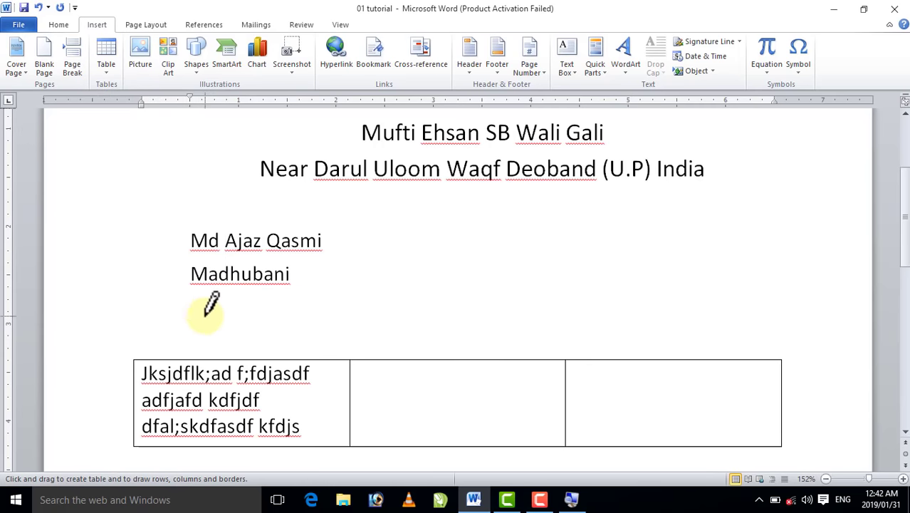
Draw a first table row below Madhubani divided into five cells.
mouse_move(187, 298)
left_mouse_down()
mouse_move(489, 321)
mouse_move(759, 318)
left_mouse_up()
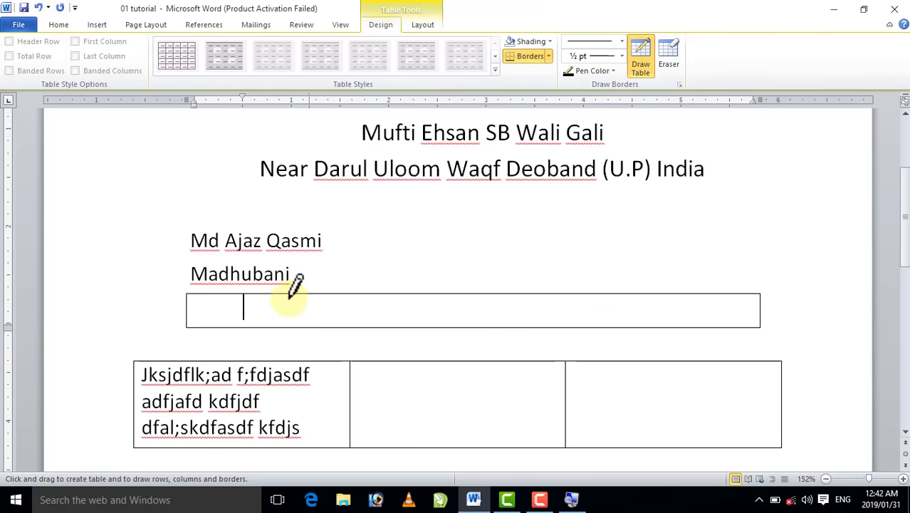
left_click_drag(278, 315, 279, 325)
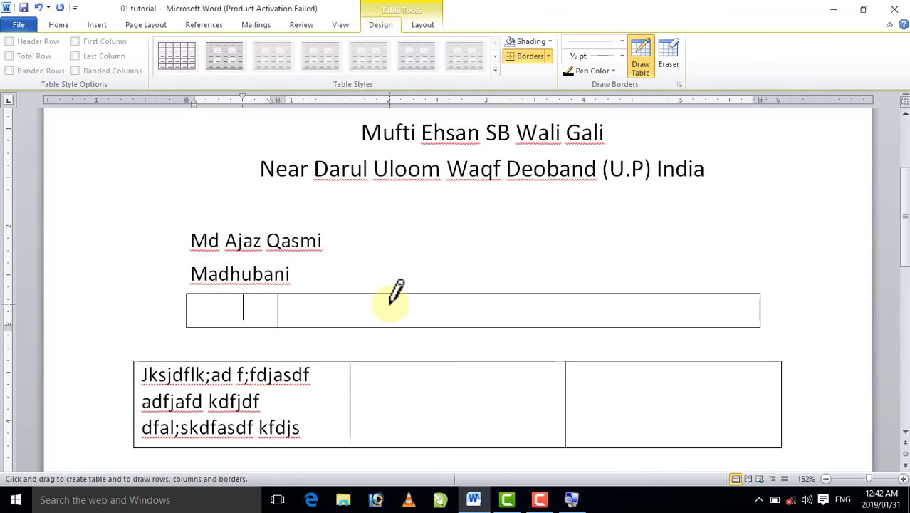
left_click_drag(389, 310, 389, 321)
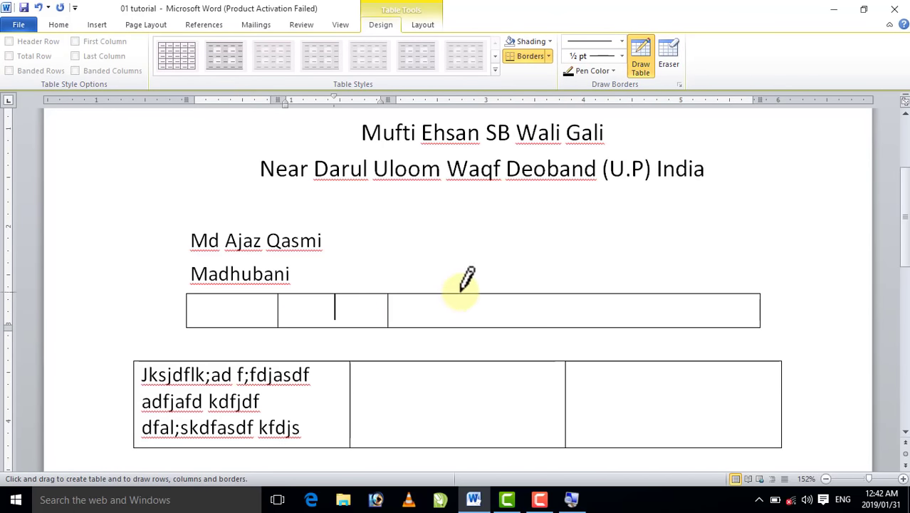
left_click_drag(468, 294, 468, 324)
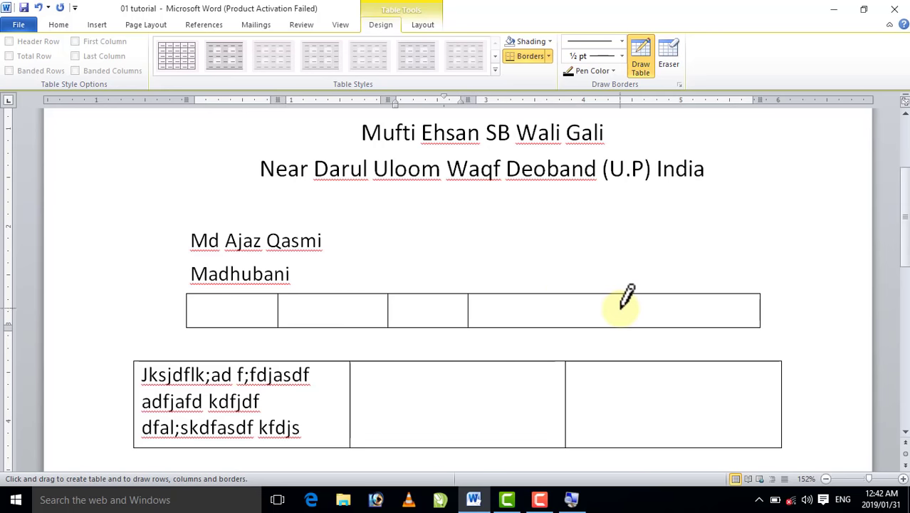
left_click_drag(633, 295, 633, 326)
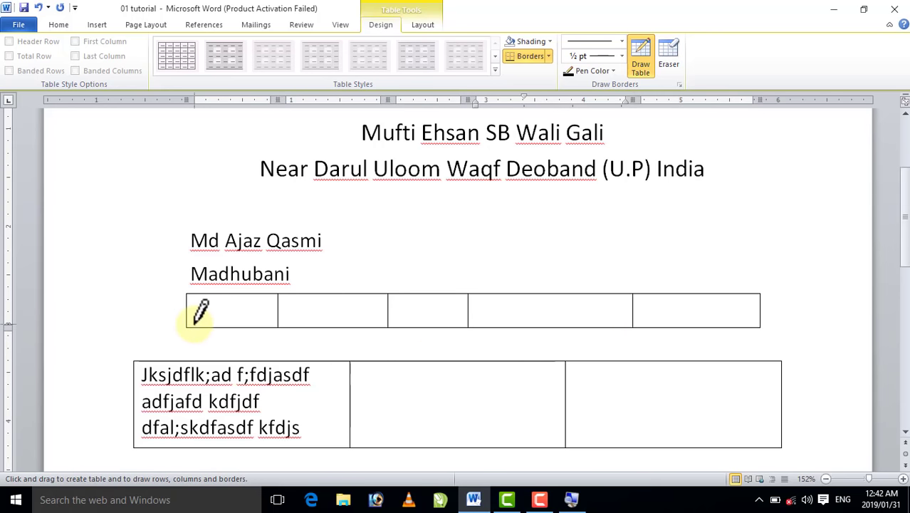
Draw a second row split into six cells, undoing one stray border, then stop drawing.
mouse_move(187, 328)
left_mouse_down()
mouse_move(430, 346)
mouse_move(763, 332)
mouse_move(761, 358)
left_mouse_up()
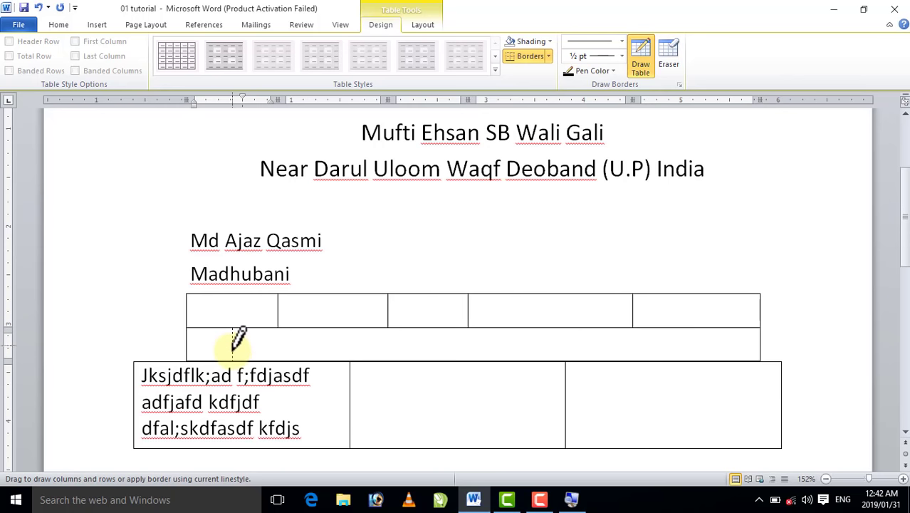
left_click_drag(232, 328, 232, 360)
left_click_drag(350, 328, 350, 360)
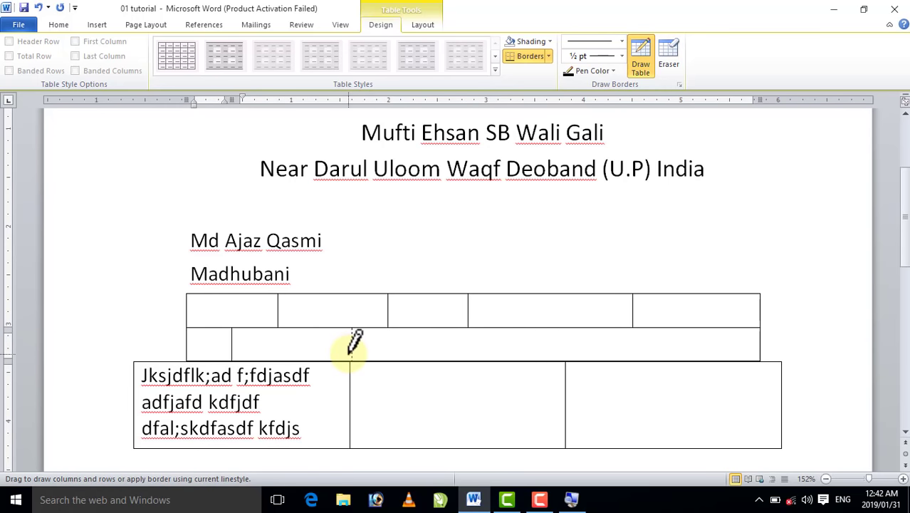
left_click_drag(443, 326, 445, 358)
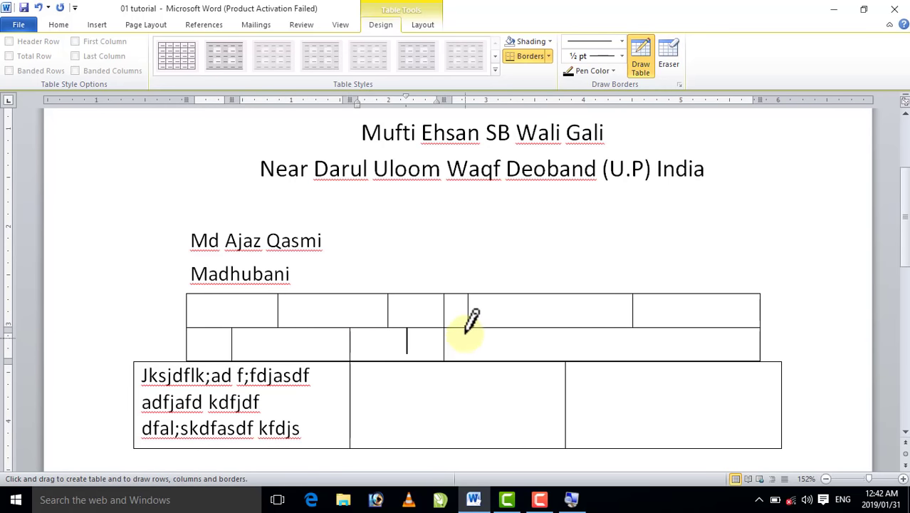
key("ctrl+z")
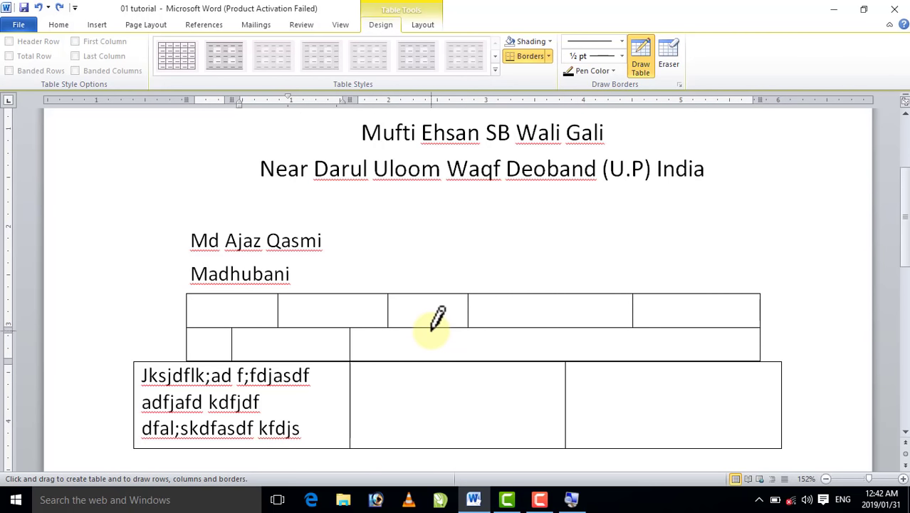
left_click_drag(431, 328, 431, 359)
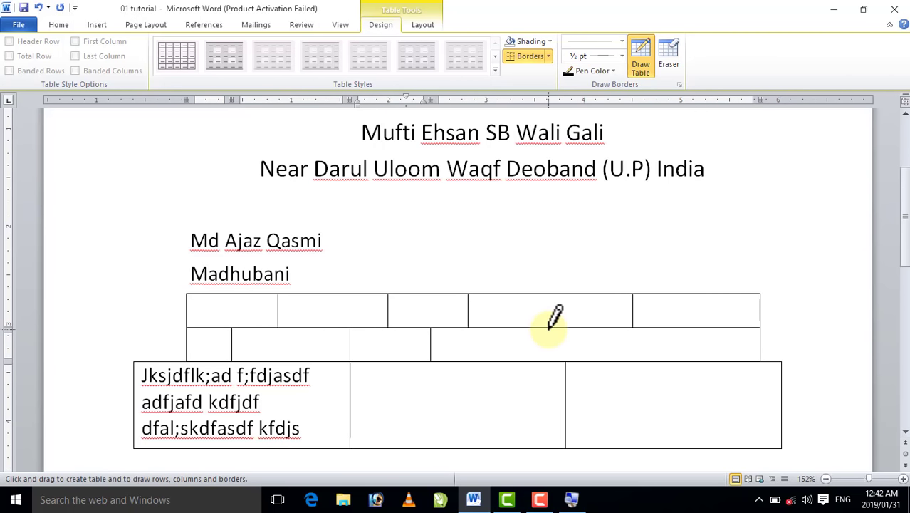
left_click_drag(547, 327, 547, 360)
left_click_drag(670, 328, 670, 359)
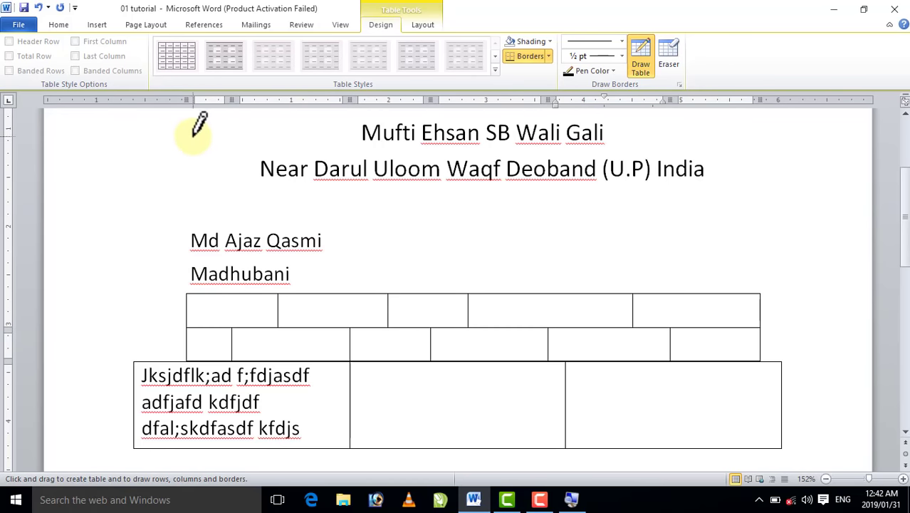
key("Escape")
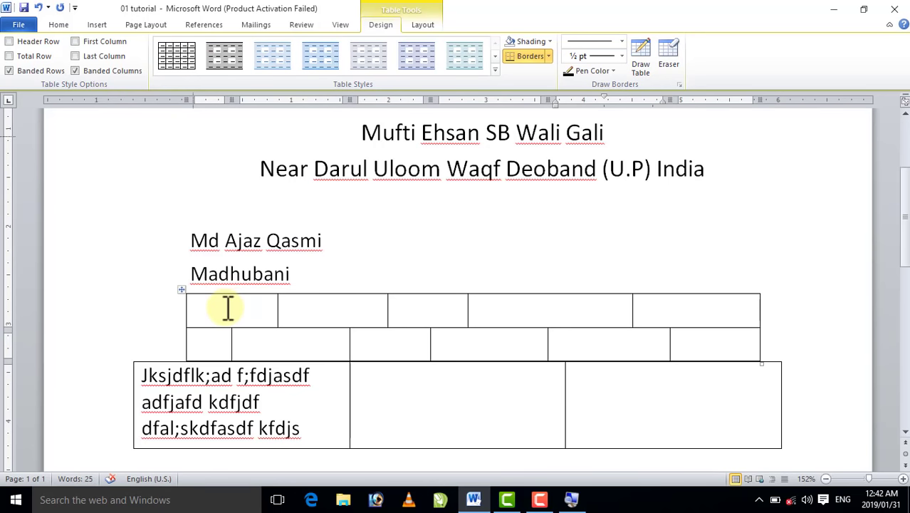
left_click_drag(230, 307, 705, 349)
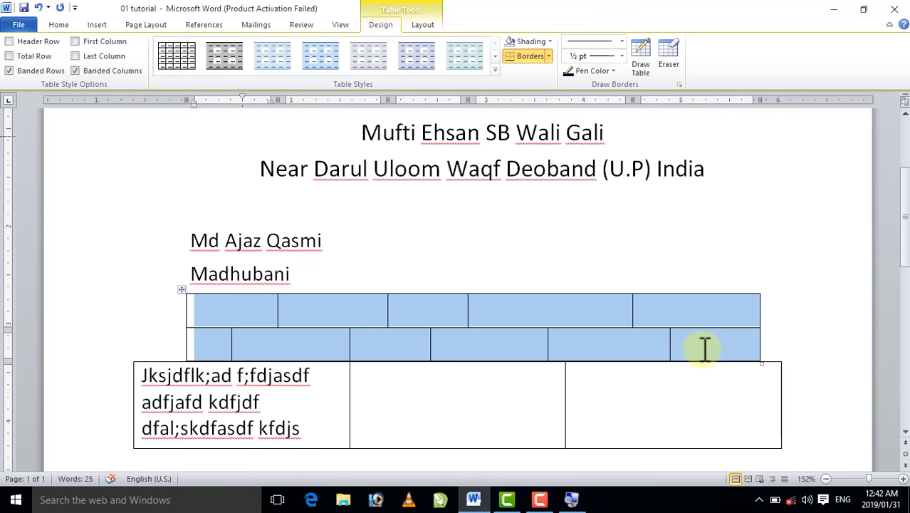
key("Left")
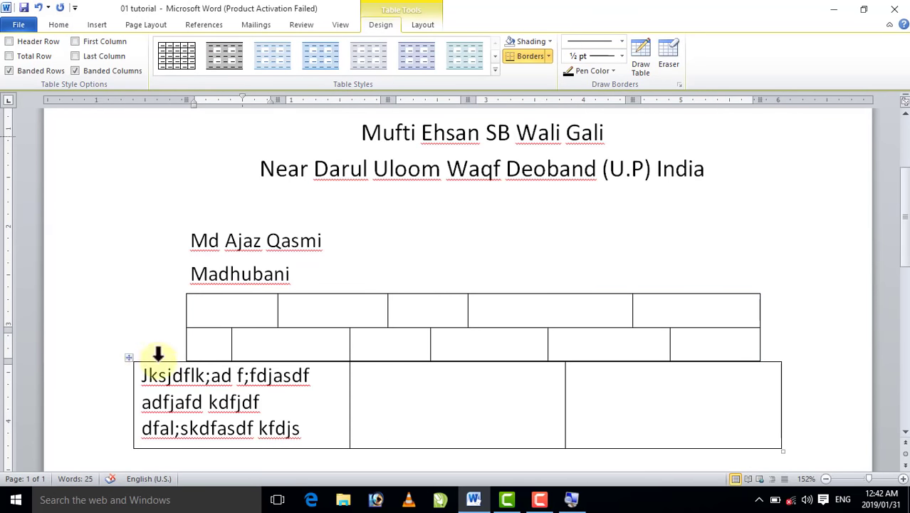
Select from the town line through both tables and delete them.
left_click(317, 273)
key("ctrl+shift+End")
key("Delete")
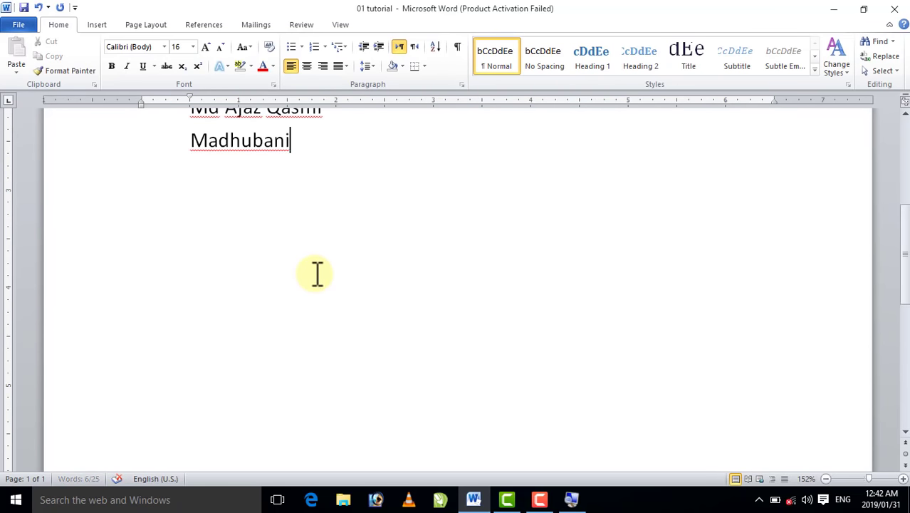
scroll(315, 272, "up", 3)
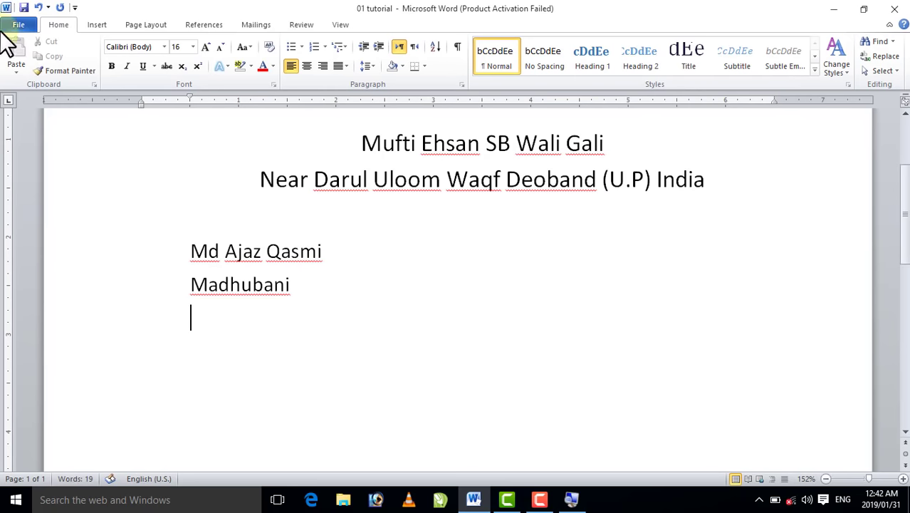
Select the name and town lines, checking the Table options menu along the way.
left_click(88, 28)
left_click(102, 75)
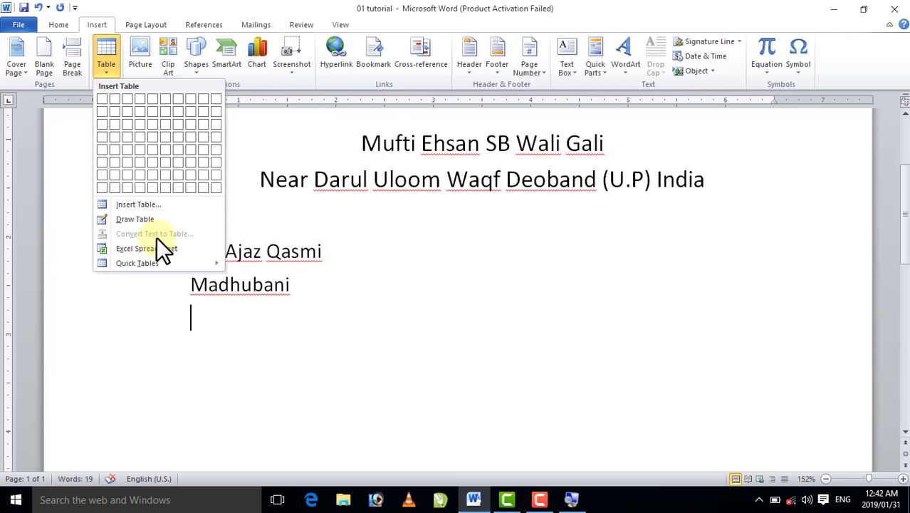
left_click(306, 284)
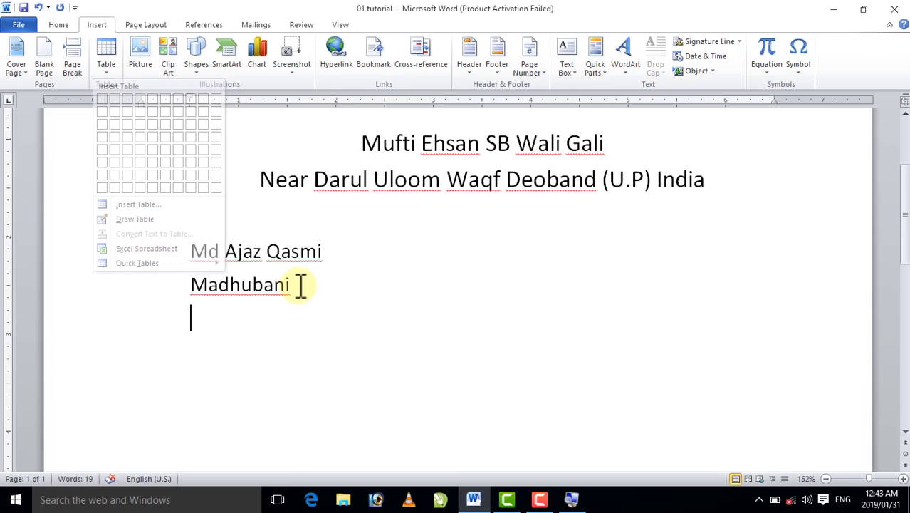
left_click_drag(302, 285, 186, 267)
mouse_move(267, 264)
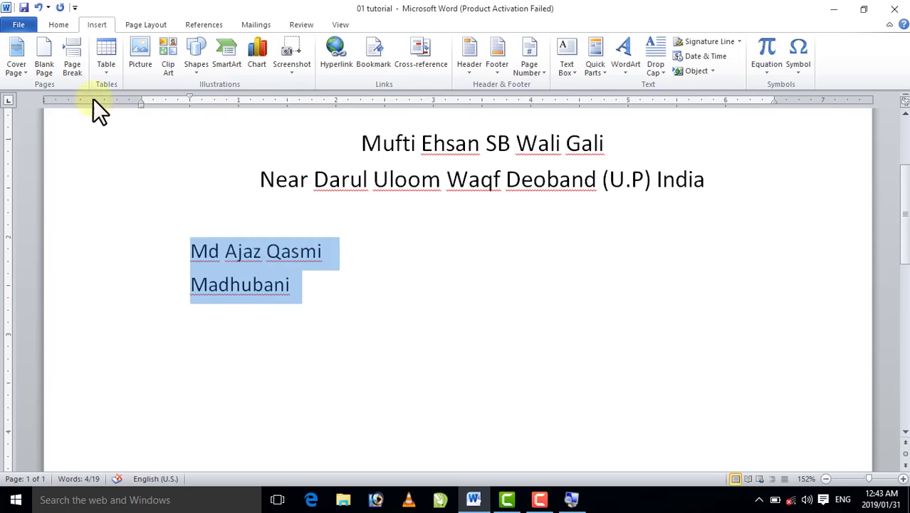
left_click(105, 72)
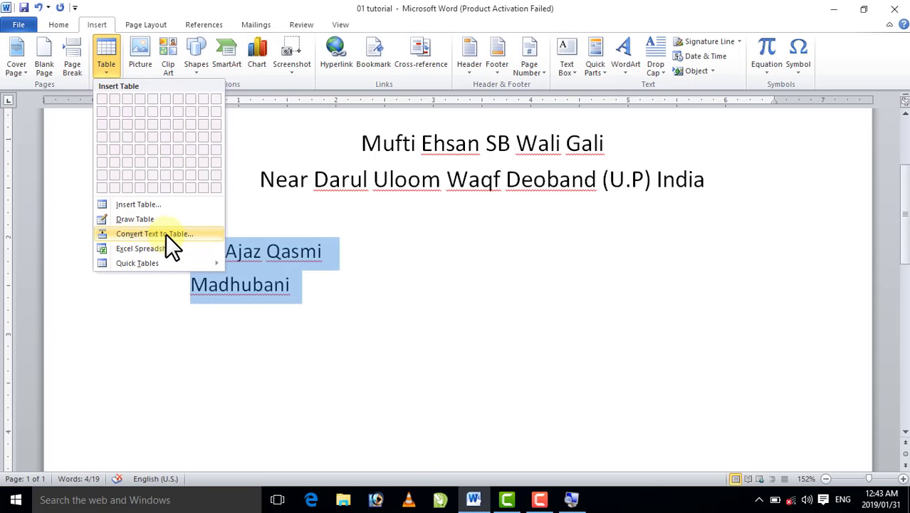
left_click(318, 286)
left_click(322, 286)
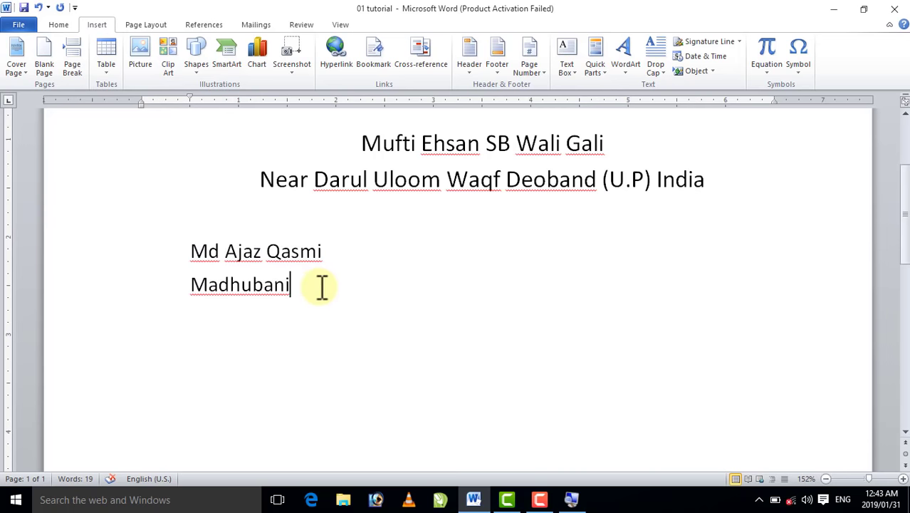
left_click_drag(322, 286, 189, 252)
Convert the name and town lines into a two-row table, then undo the conversion.
left_click(110, 67)
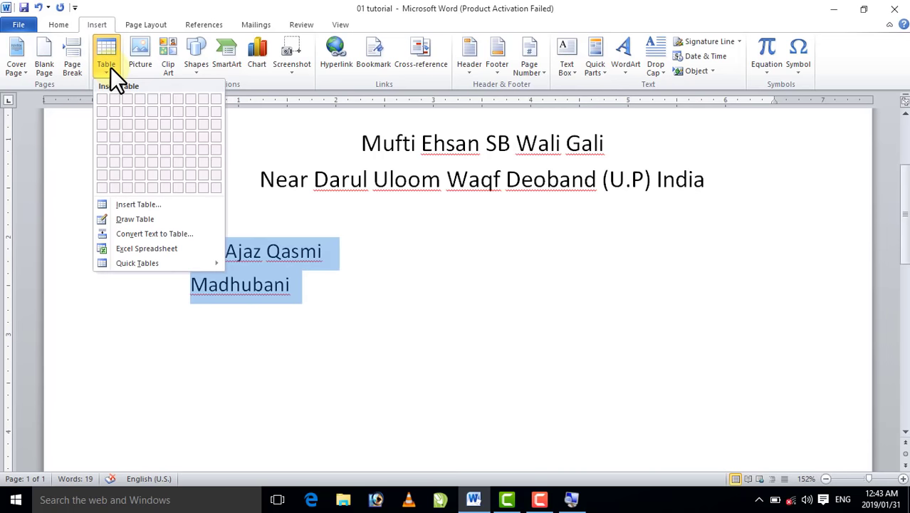
left_click(136, 234)
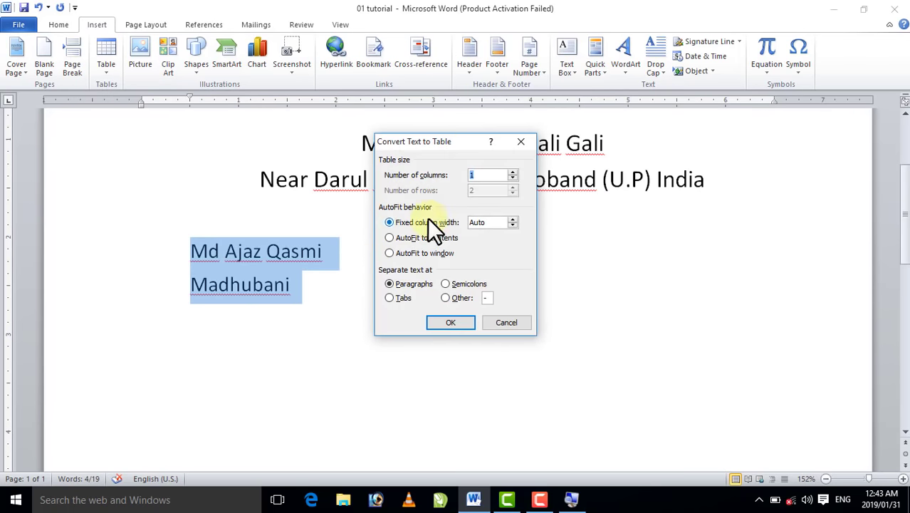
left_click(451, 325)
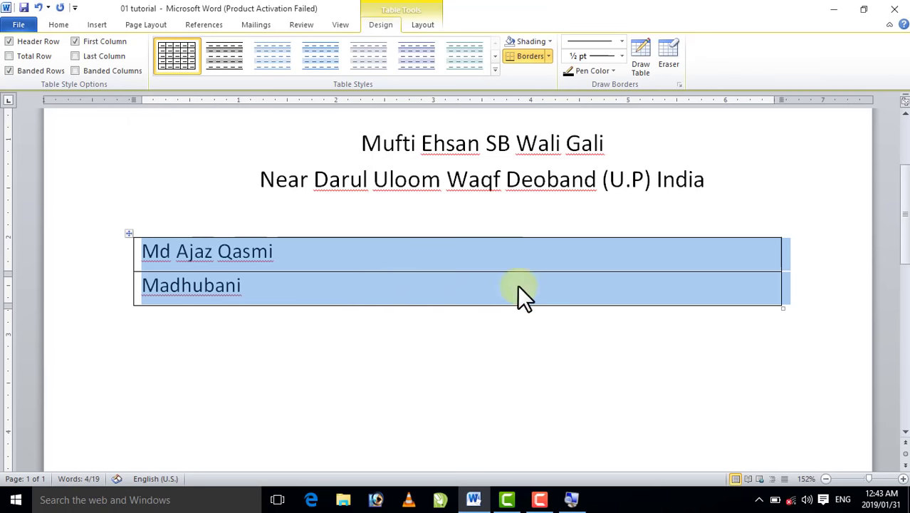
left_click(343, 260)
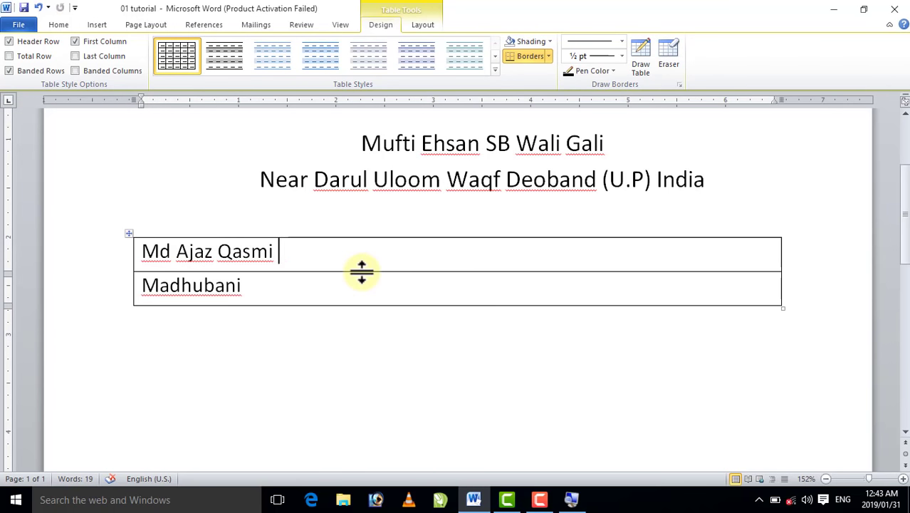
left_click(347, 224)
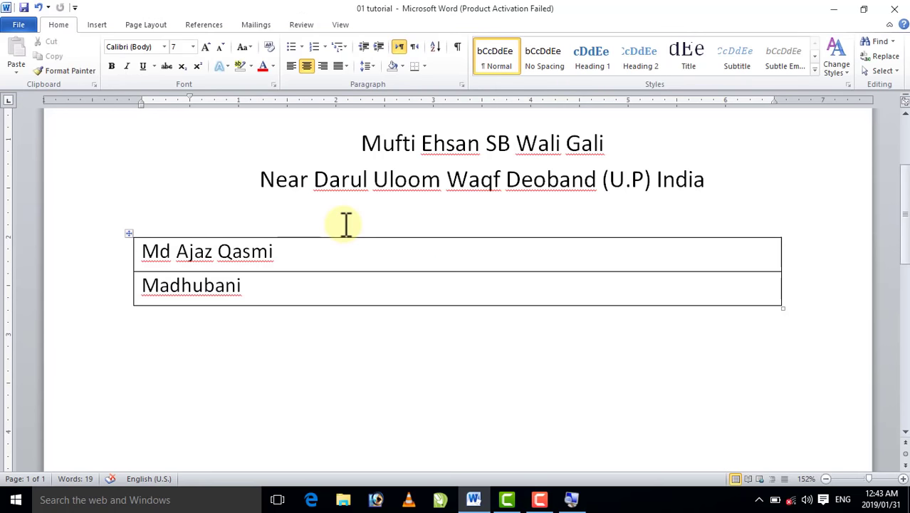
key("ctrl+z")
left_click(332, 296)
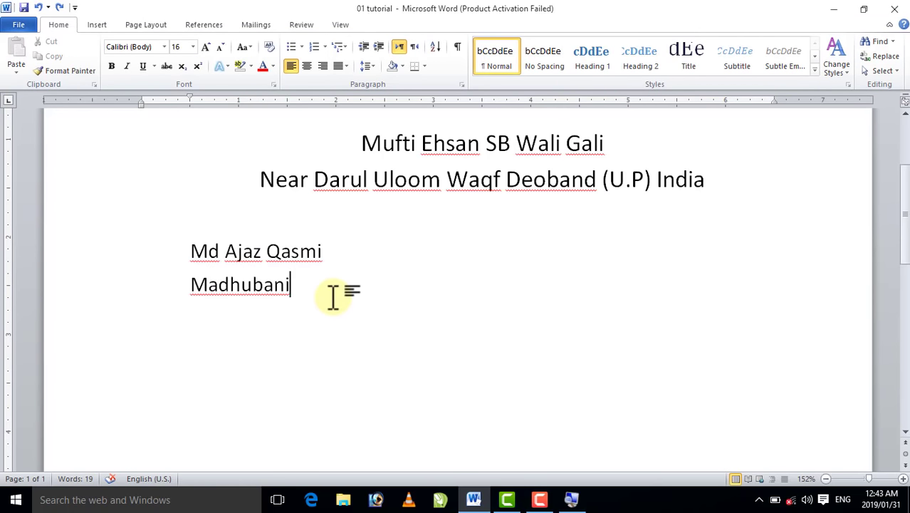
Insert an embedded Excel spreadsheet below Madhubani.
left_click(96, 25)
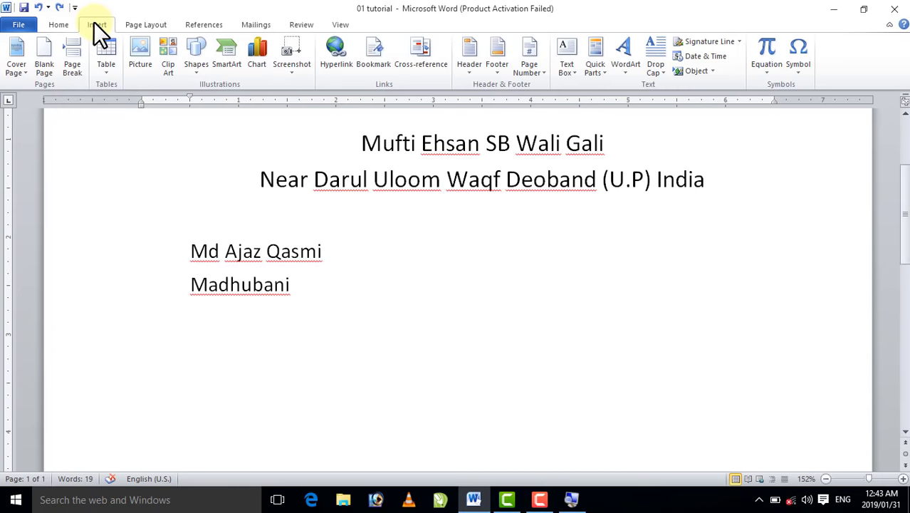
left_click(98, 70)
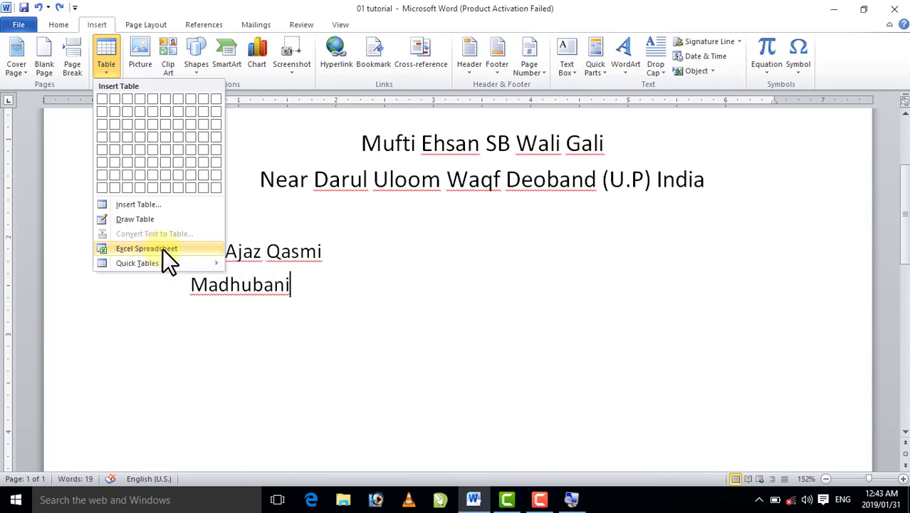
left_click(319, 302)
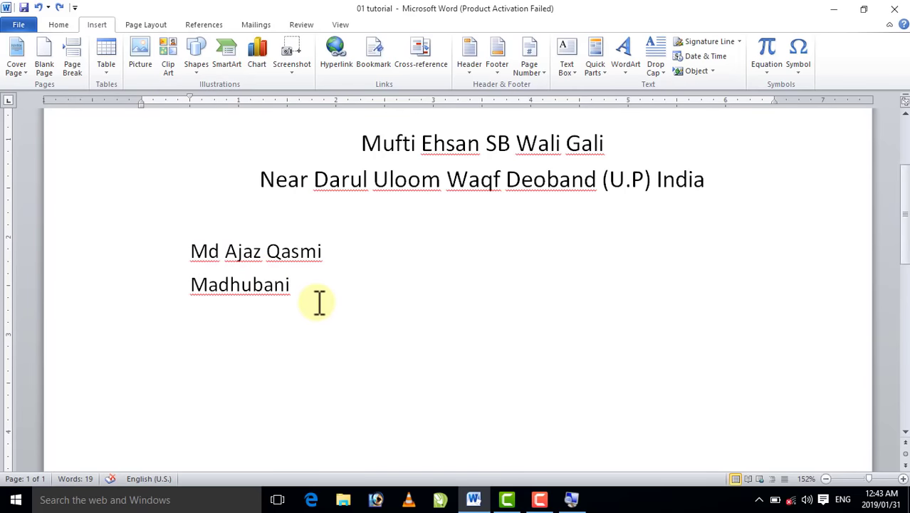
left_click(100, 67)
left_click(132, 249)
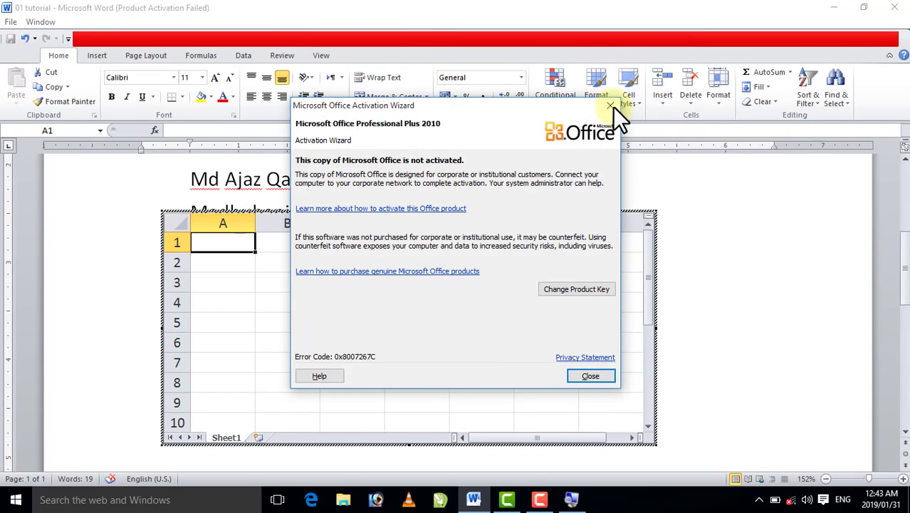
left_click(610, 106)
Enter 50, 50 and 50 in A1:C1 and AutoSum them into D1 as 150.
type("50")
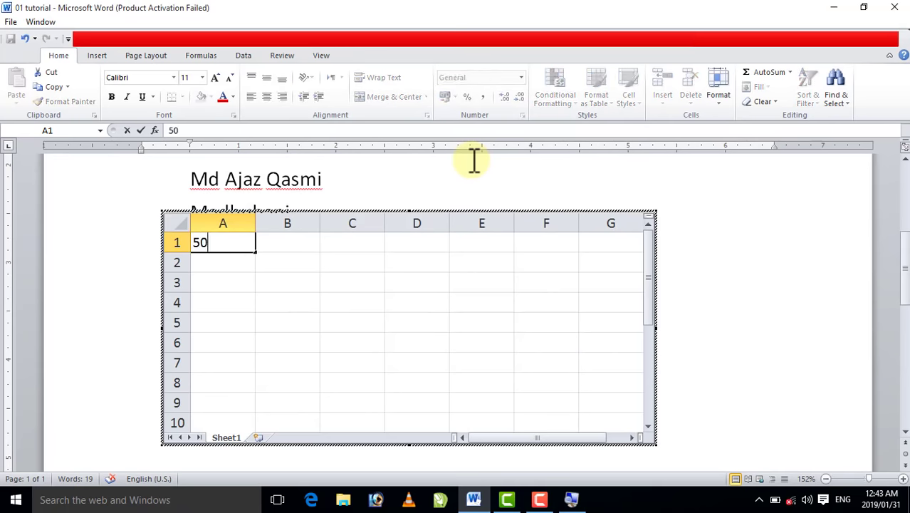
key("Tab")
type("50")
key("Tab")
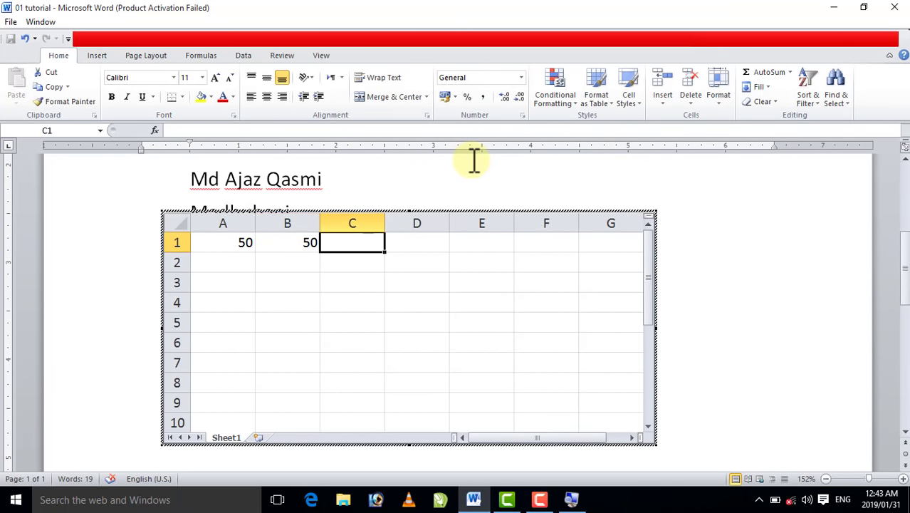
type("50")
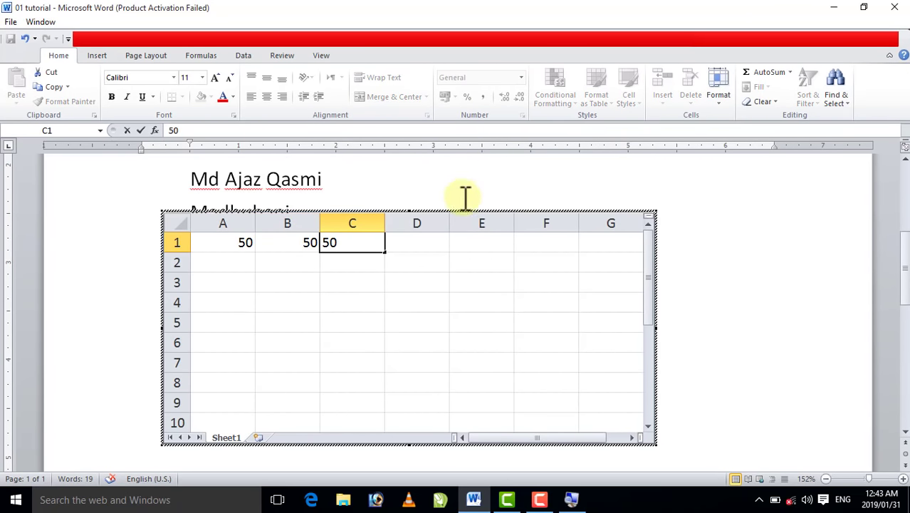
left_click(349, 299)
left_click(248, 243)
left_click_drag(249, 243, 400, 246)
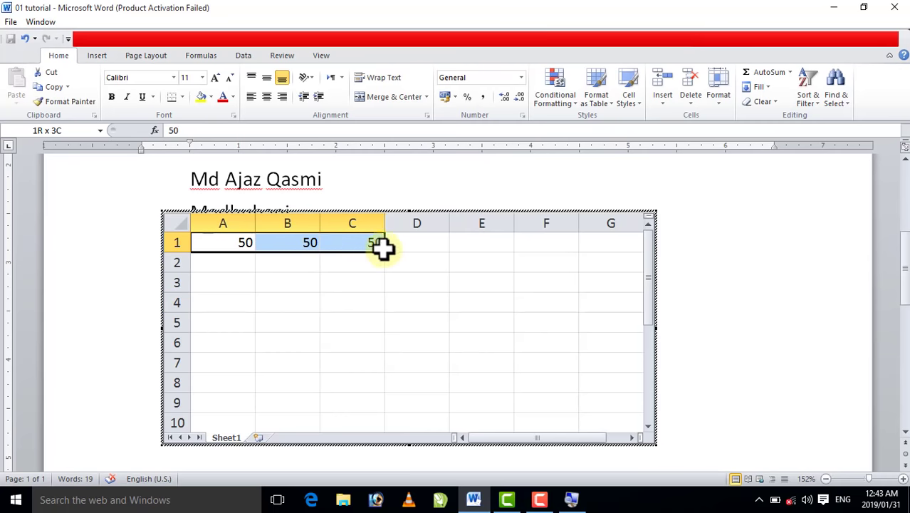
left_click(755, 73)
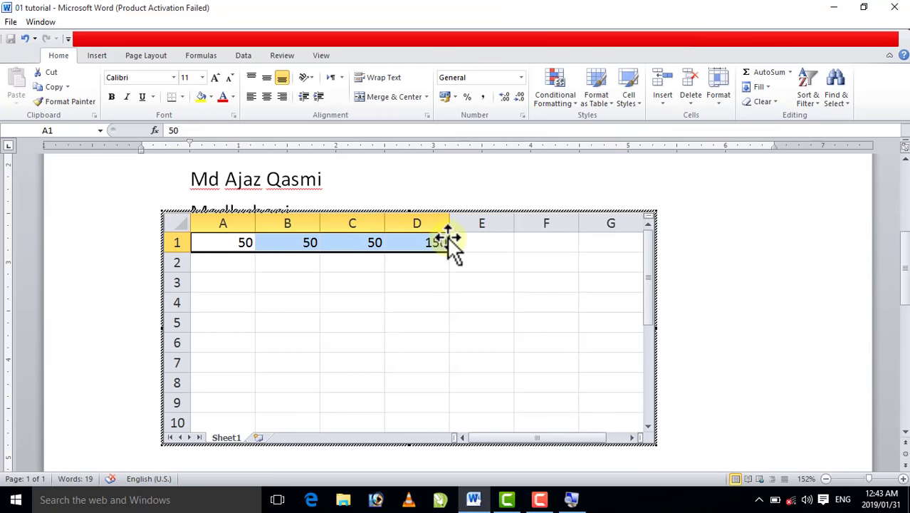
left_click(699, 193)
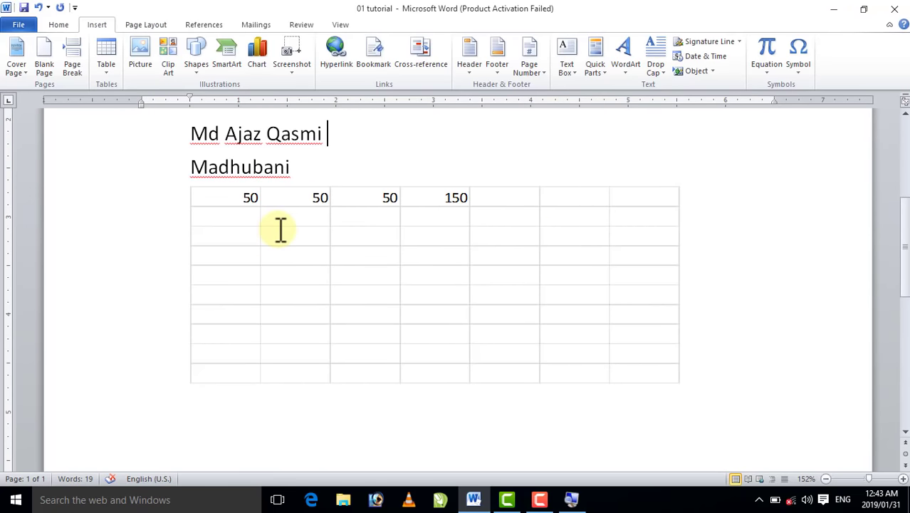
Select from after Madhubani through the spreadsheet table and delete it.
left_click(280, 222)
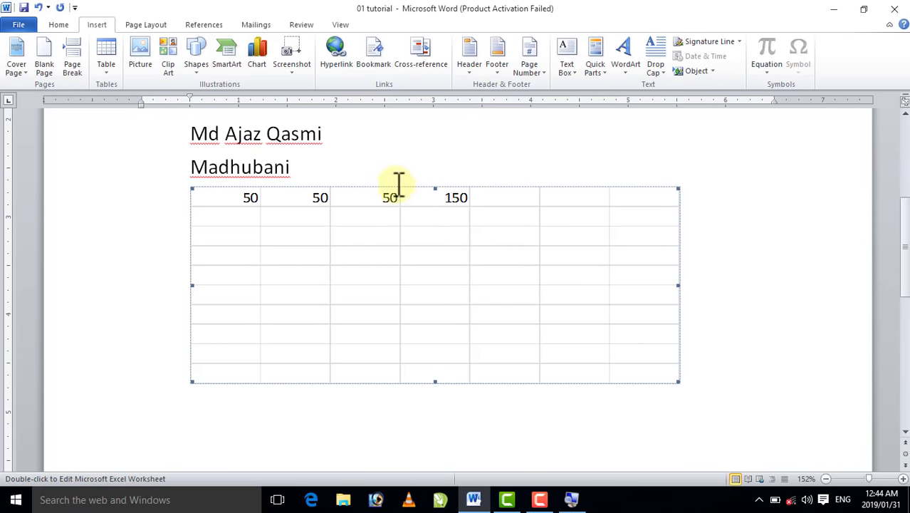
left_click(320, 168)
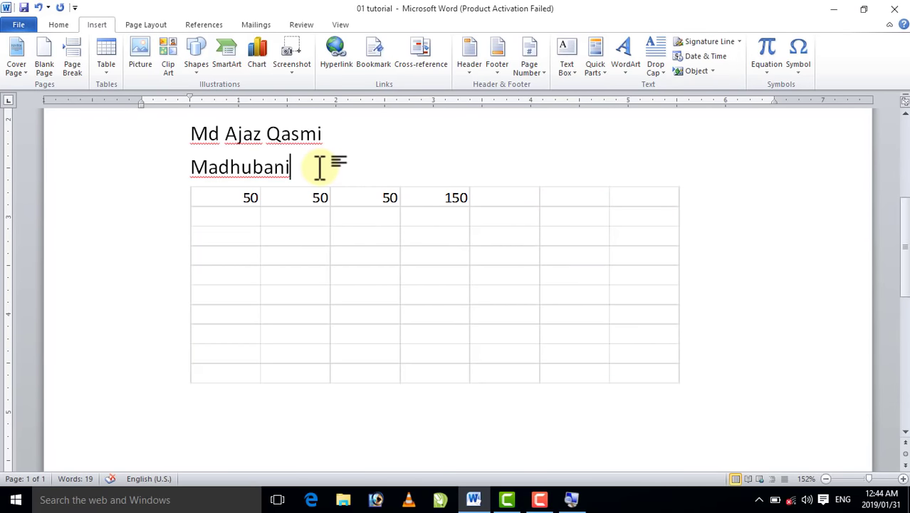
key("ctrl+shift+End")
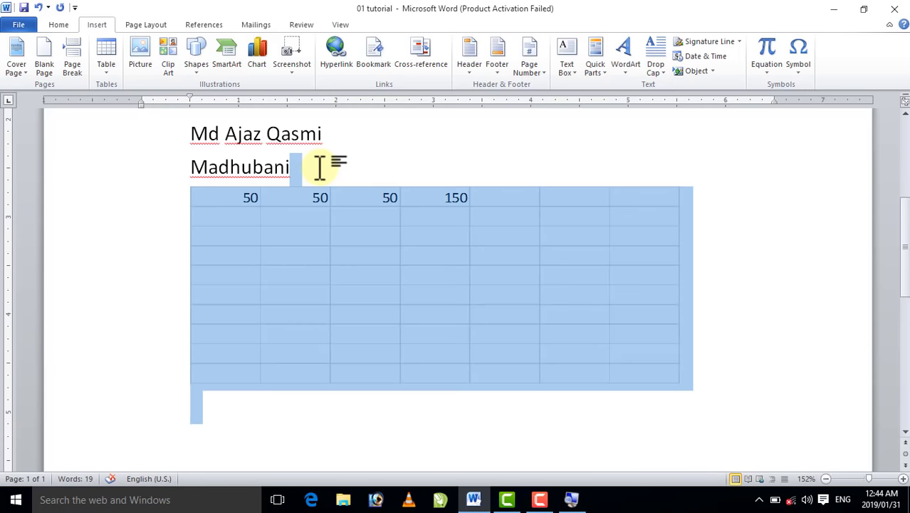
key("Delete")
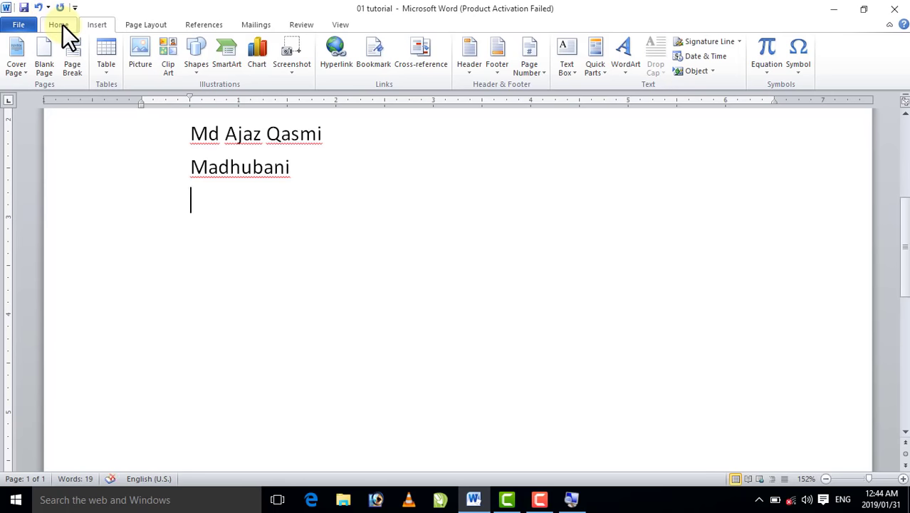
left_click(103, 72)
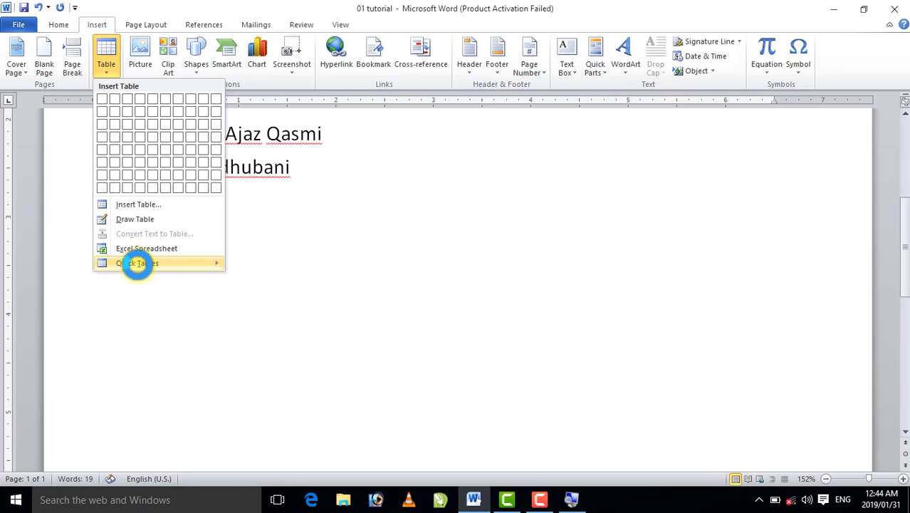
left_click(138, 263)
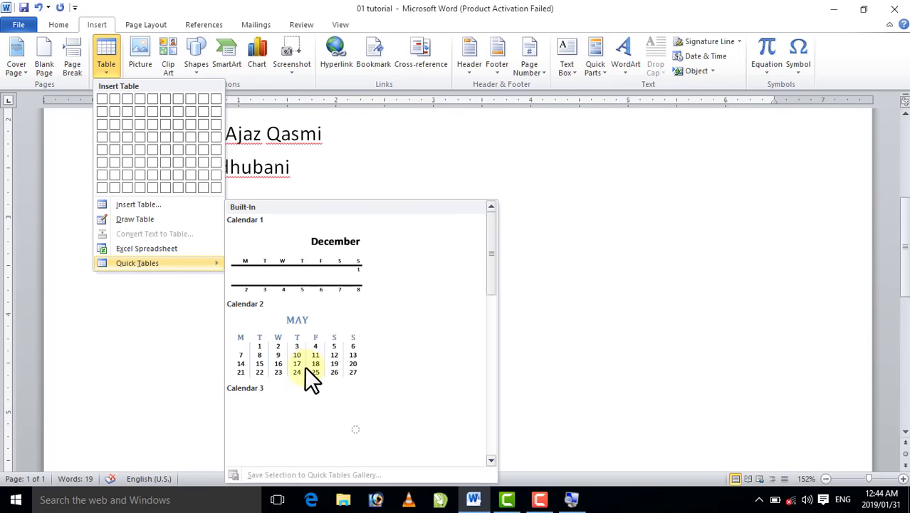
scroll(322, 349, "down", 5)
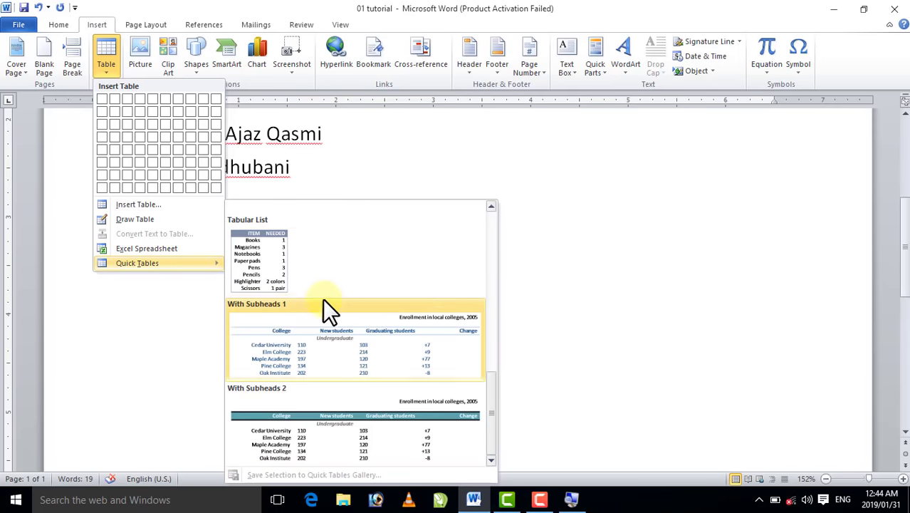
scroll(319, 293, "up", 3)
scroll(319, 292, "up", 3)
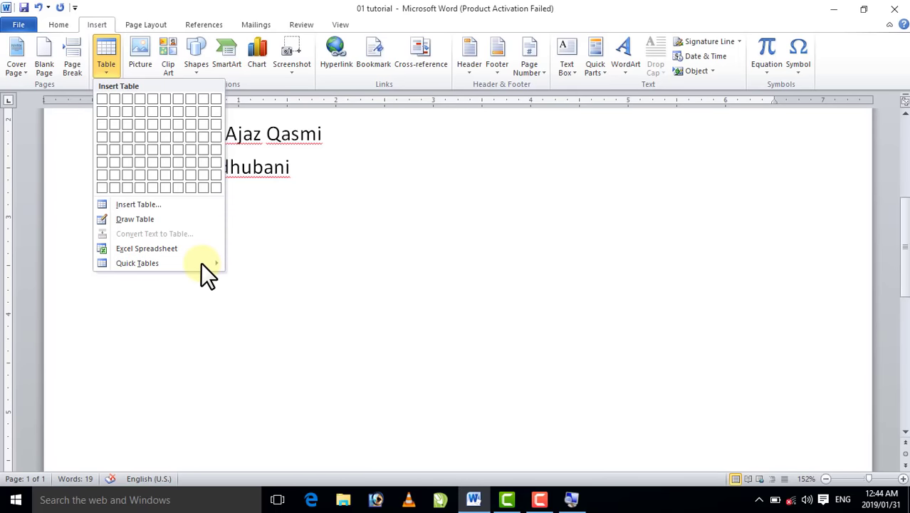
left_click(312, 254)
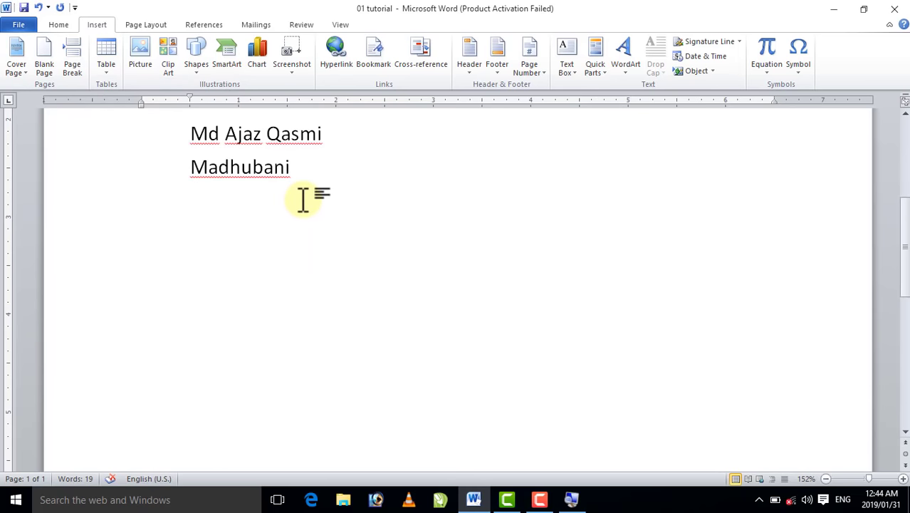
scroll(304, 199, "up", 3)
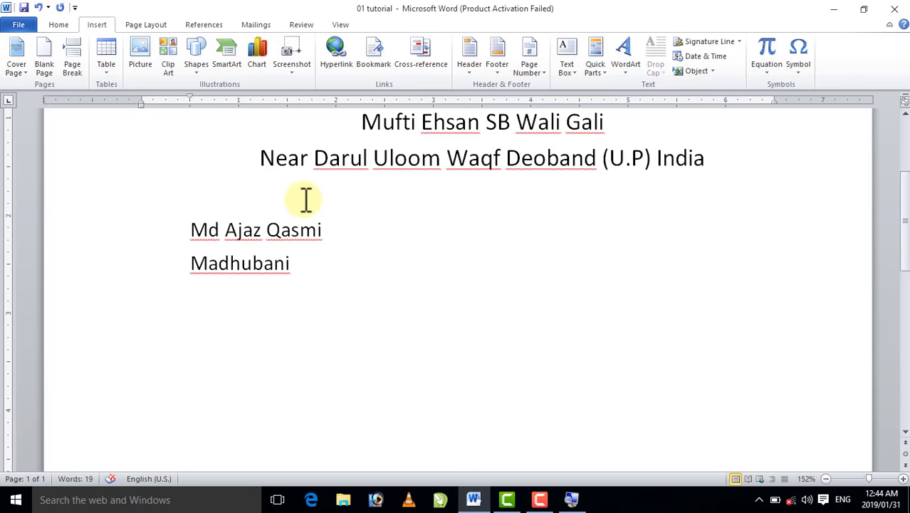
left_click(101, 71)
mouse_move(156, 269)
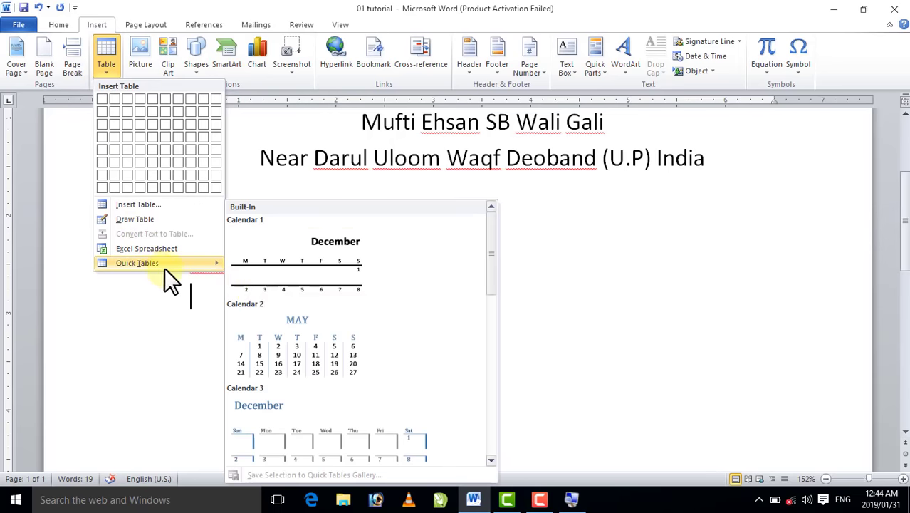
left_click(293, 339)
scroll(277, 349, "down", 2)
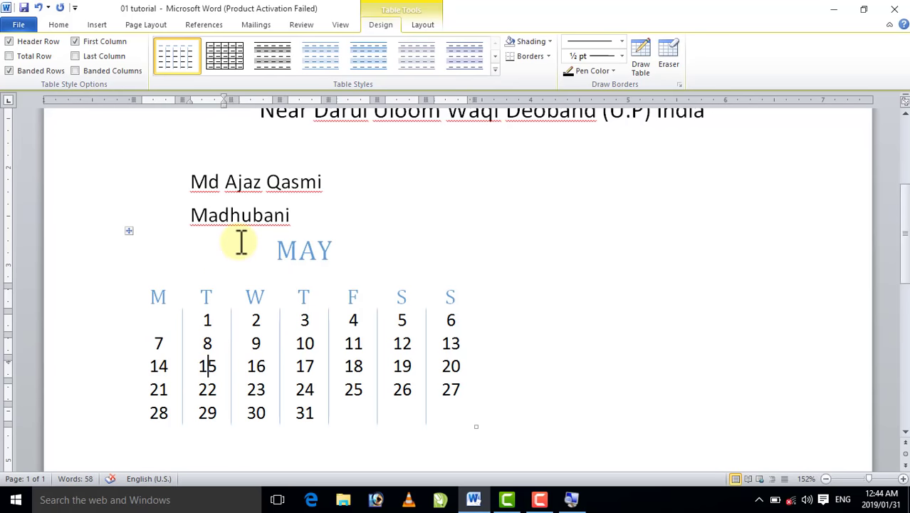
left_click_drag(313, 249, 410, 449)
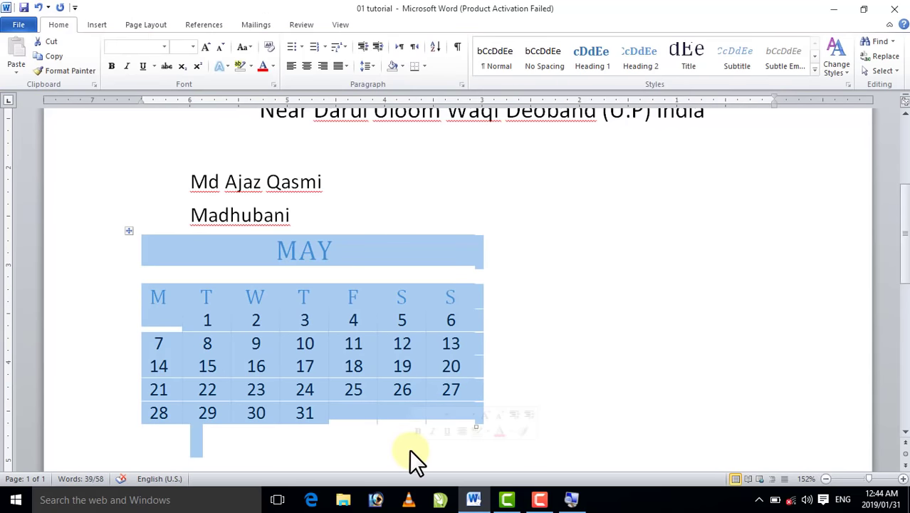
key("Delete")
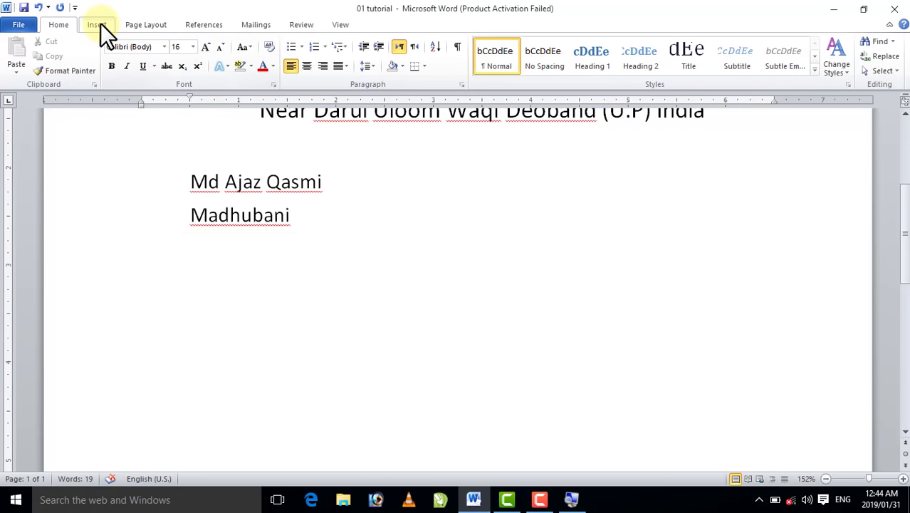
left_click(101, 25)
Insert a 5x1 table under Madhubani, narrow its first column, and centre the row's text.
left_click(102, 71)
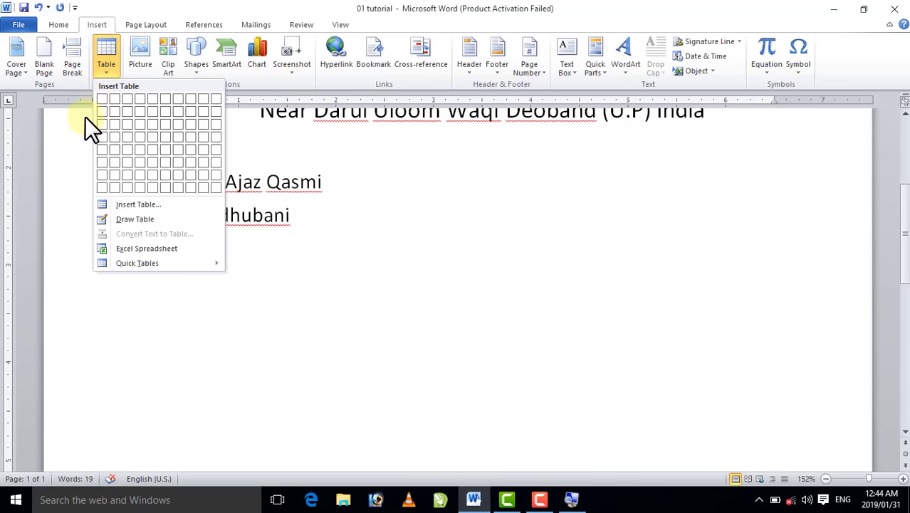
left_click(152, 99)
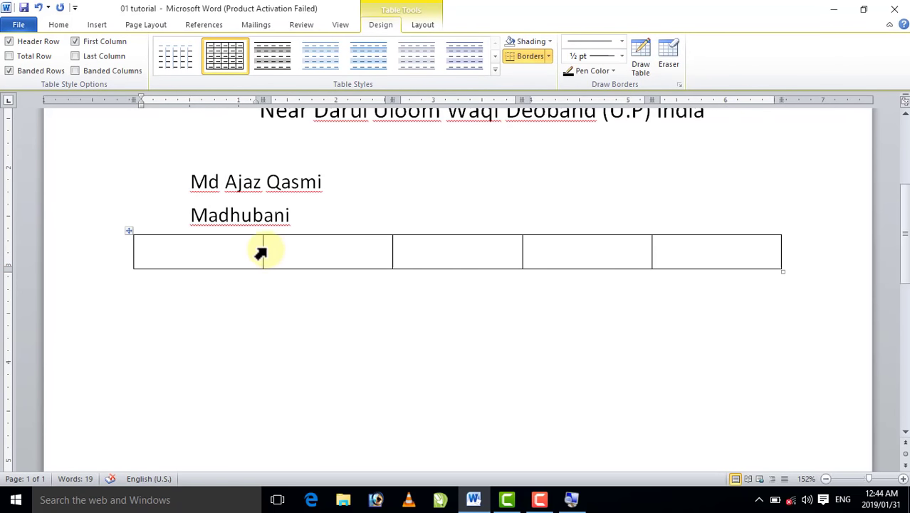
left_click_drag(262, 251, 196, 250)
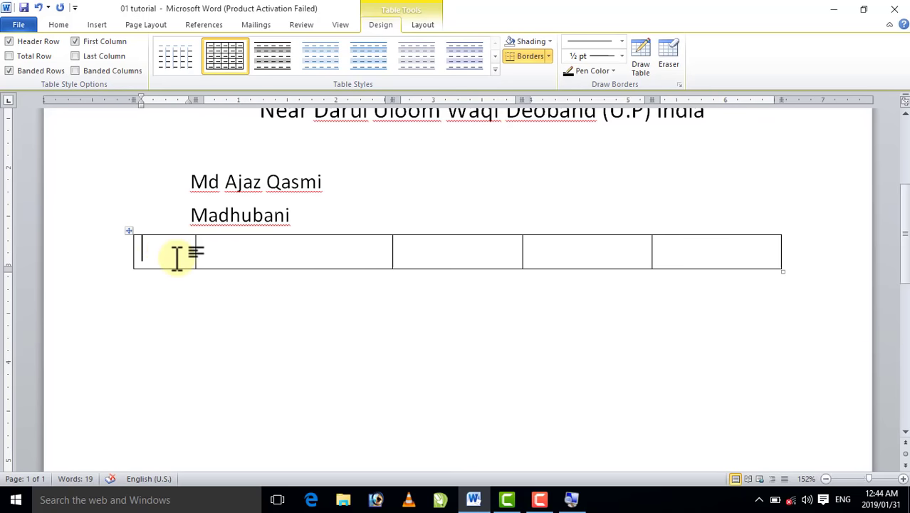
left_click_drag(153, 257, 668, 258)
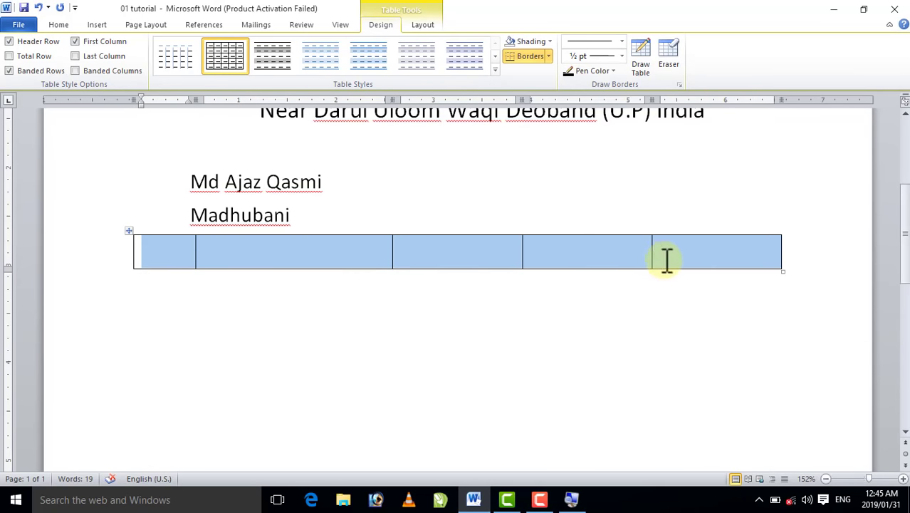
left_click(57, 25)
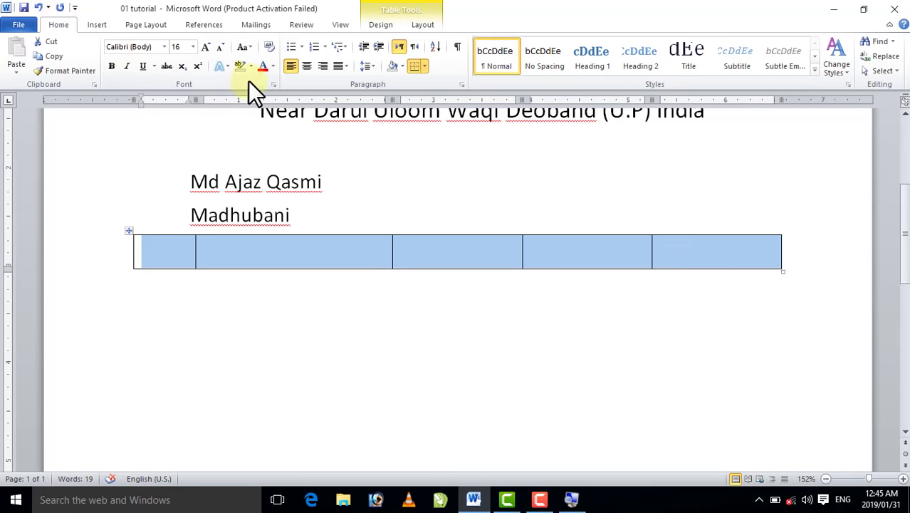
left_click(306, 66)
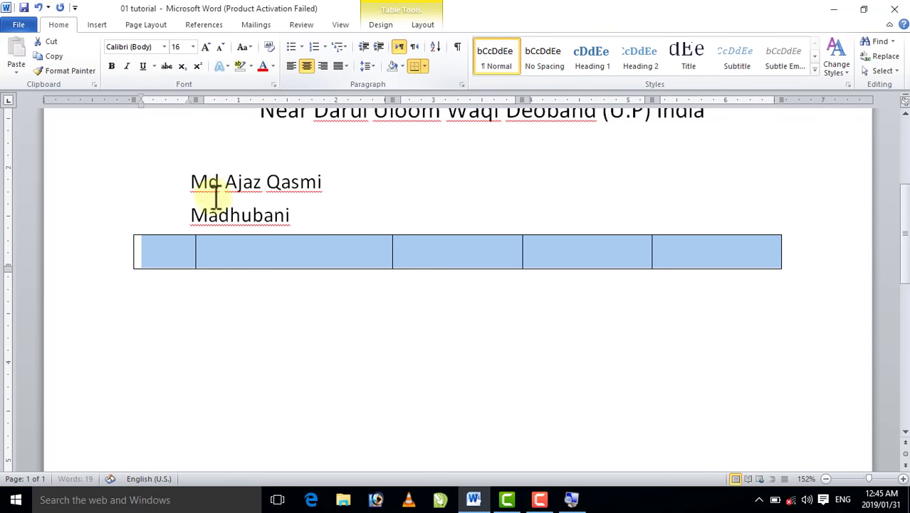
left_click(96, 22)
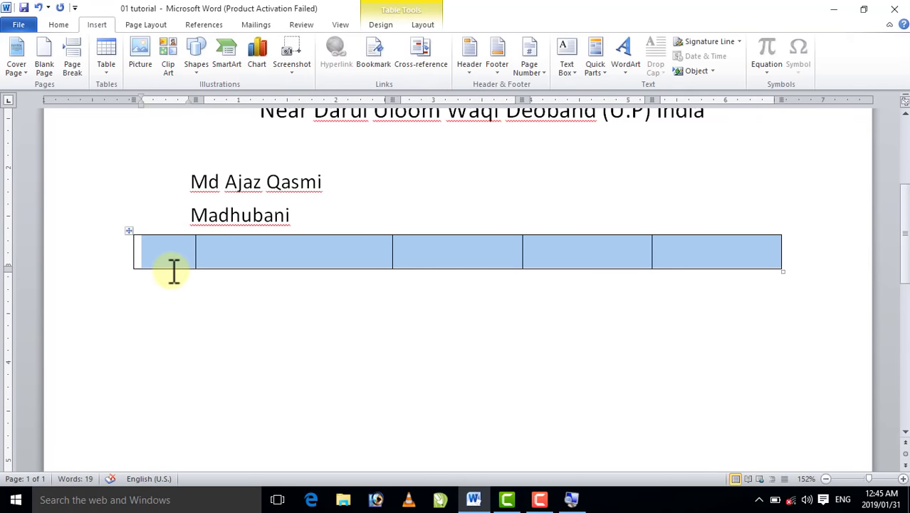
Type the headings S.NO, NAME, VILLAGE and DIST across the cells, correcting typing slips.
left_click(171, 252)
type("S.NO")
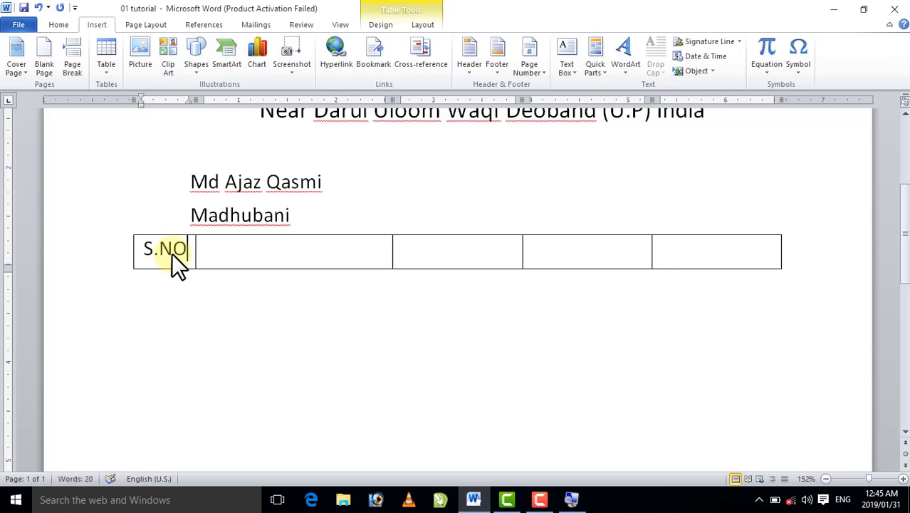
left_click(226, 253)
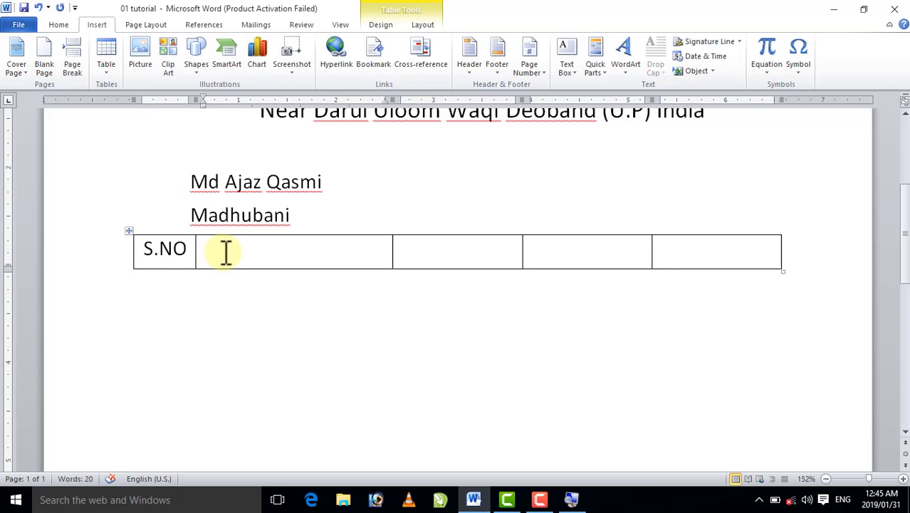
type("NAME")
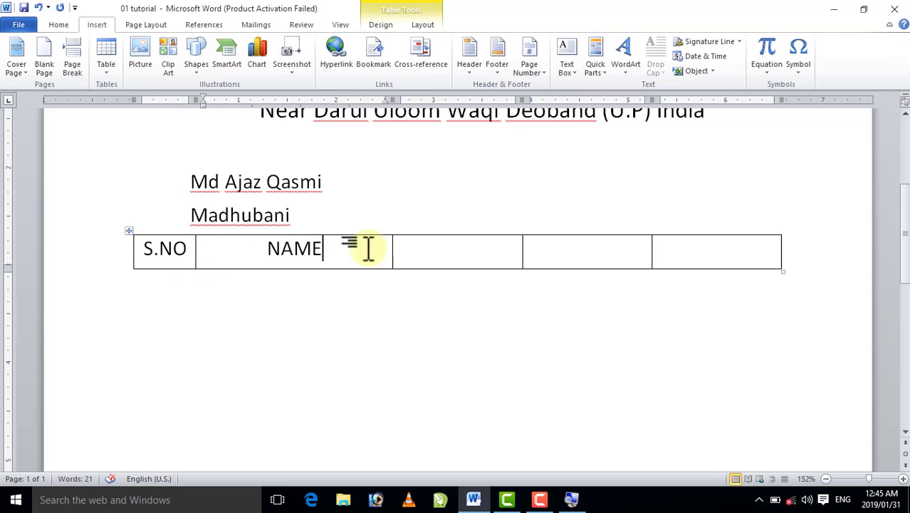
left_click(407, 252)
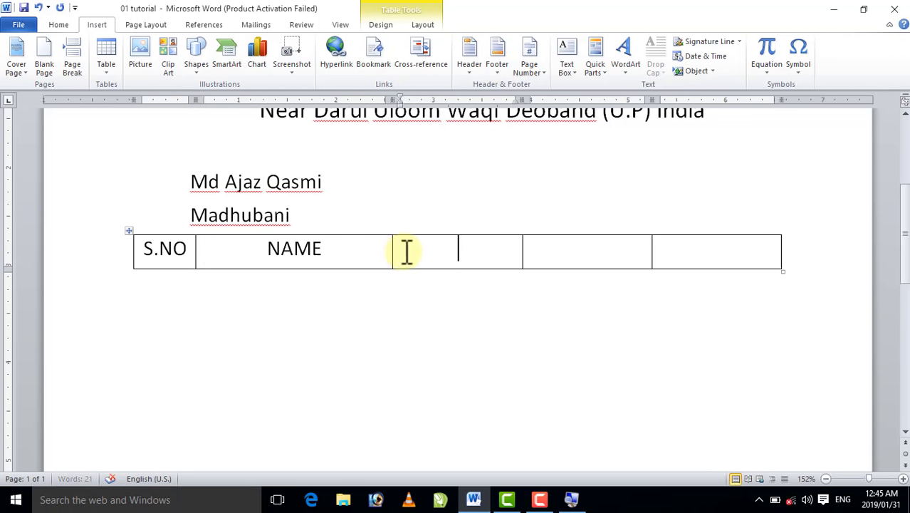
type("V")
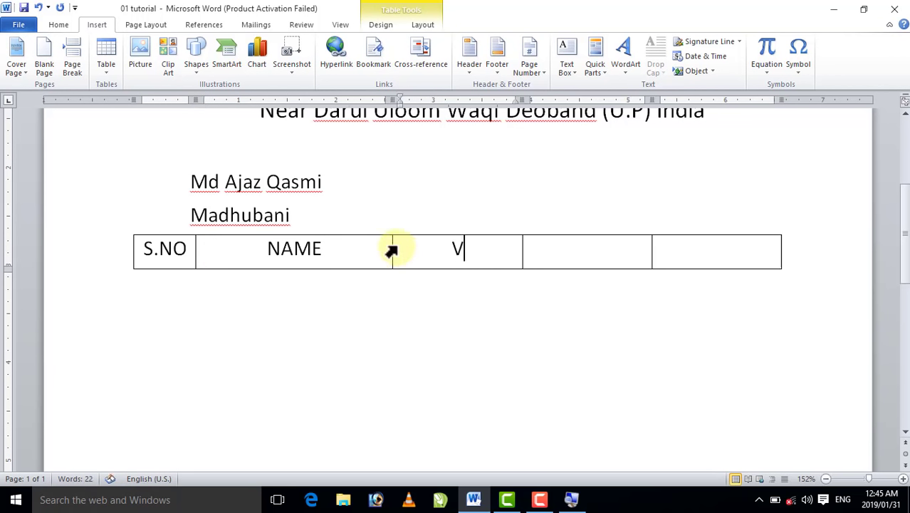
type("ILLAGE")
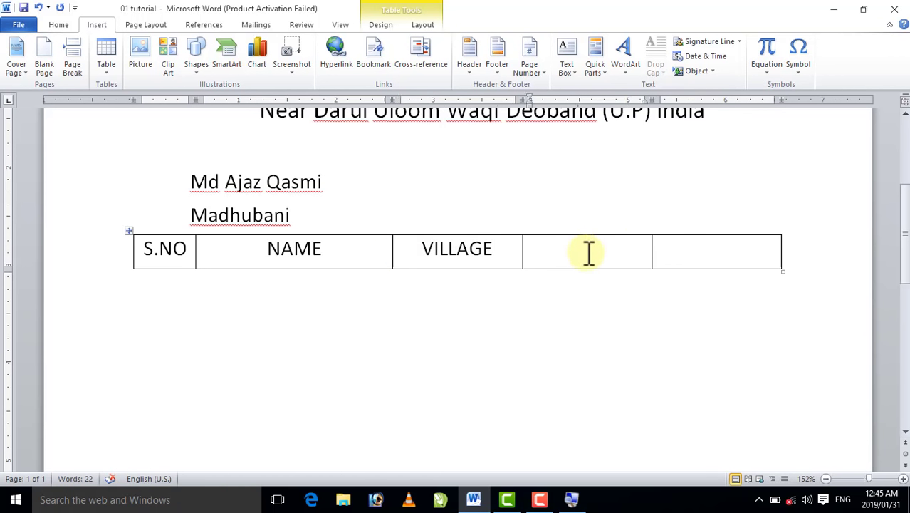
type("ST")
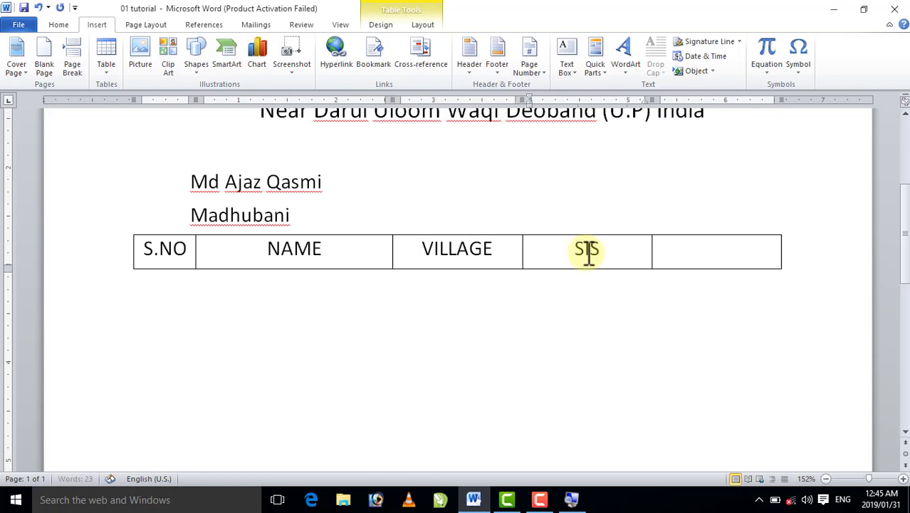
type("T.")
key("BackSpace")
key("BackSpace")
key("BackSpace")
type("DIS")
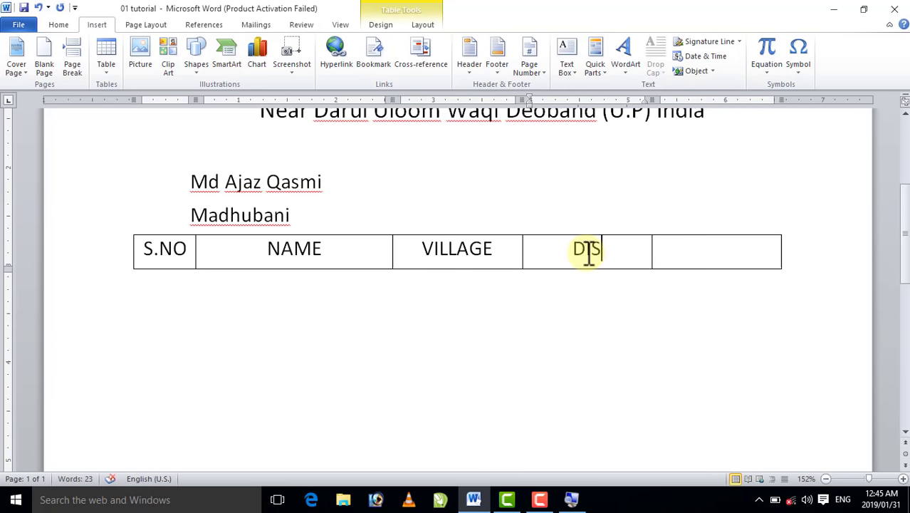
type("T.")
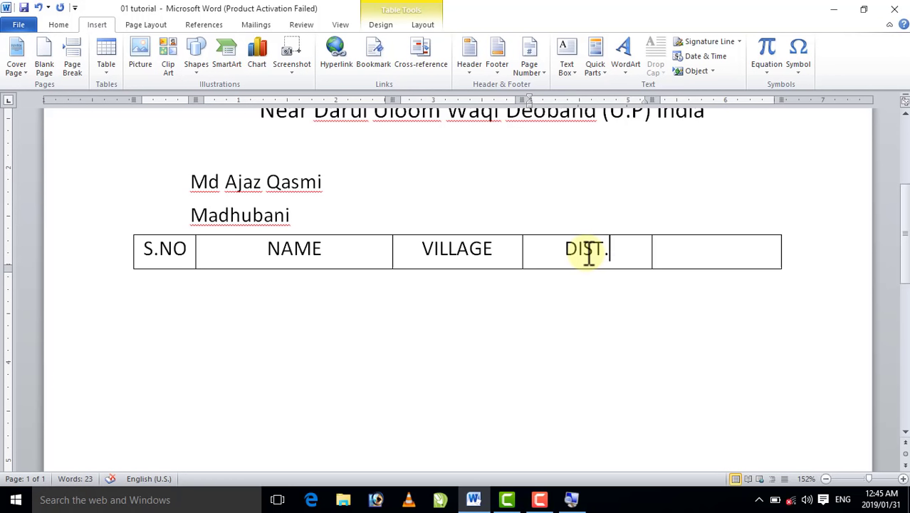
key("BackSpace")
type("S")
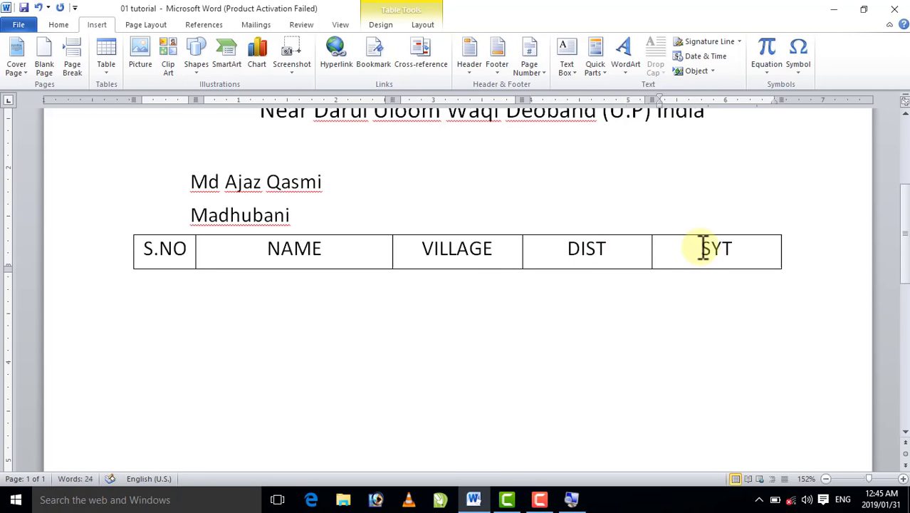
Complete the fifth heading as STATE and add empty rows below the header.
type("TA")
type("TE")
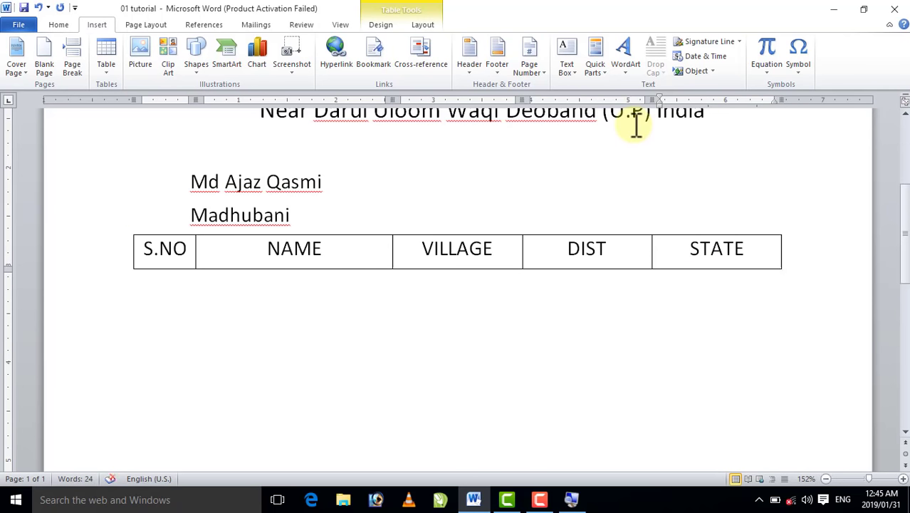
key("Tab")
key("Tab")
key("Tab")
key("Tab")
key("Tab")
key("Tab")
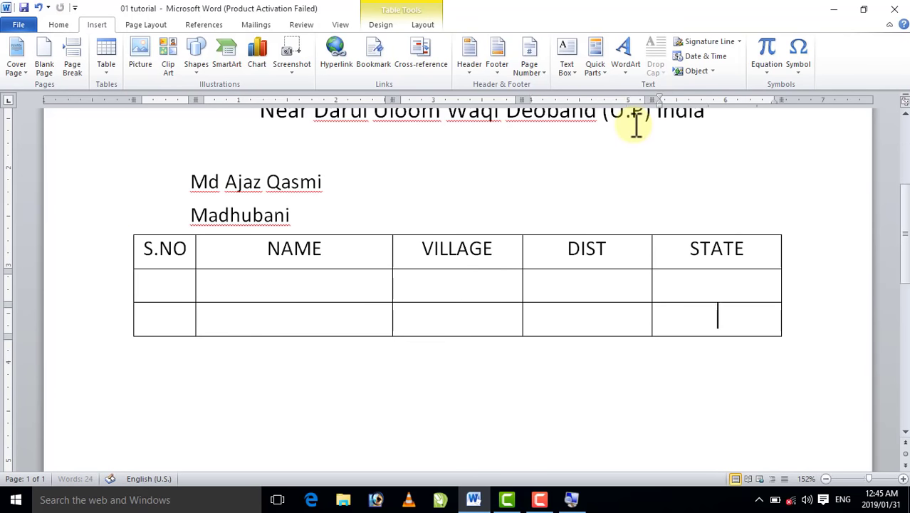
key("Tab")
key("Tab")
key("Tab")
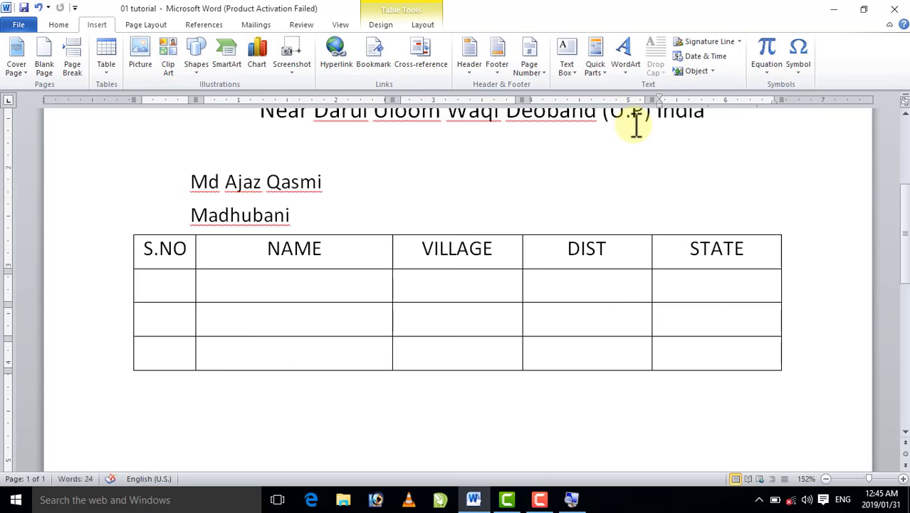
key("Tab")
key("Tab")
key("Tab")
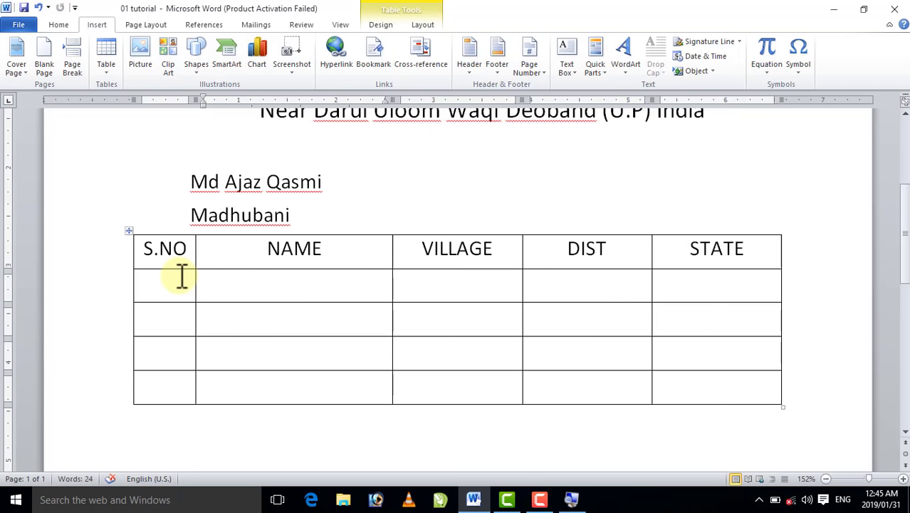
Number the first S.NO cell 1, then select the whole table.
left_click(182, 276)
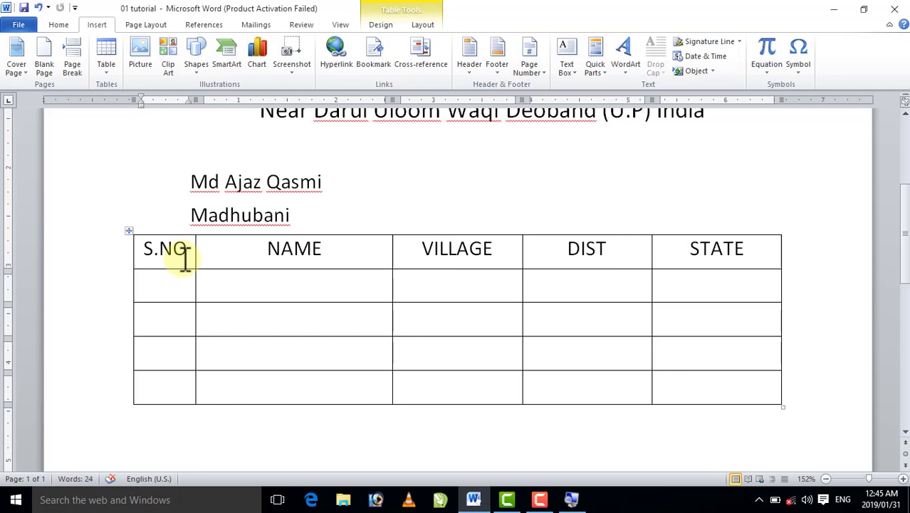
type("1")
key("Tab")
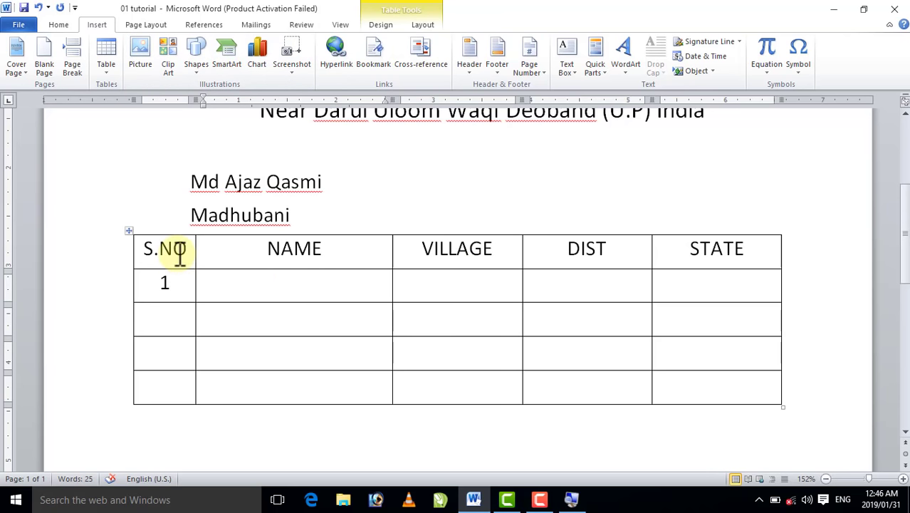
left_click_drag(179, 254, 717, 382)
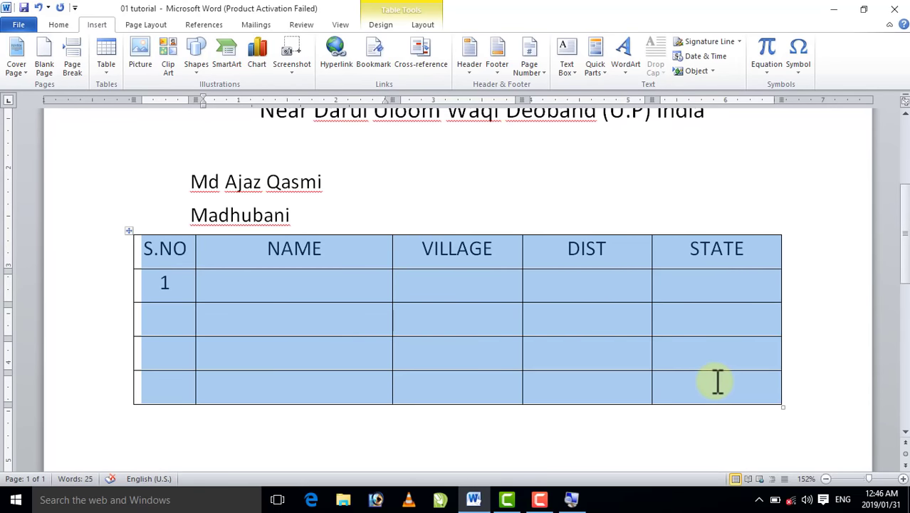
Switch to Table Tools Layout and select the DIST cell with Select Cell.
left_click(536, 329)
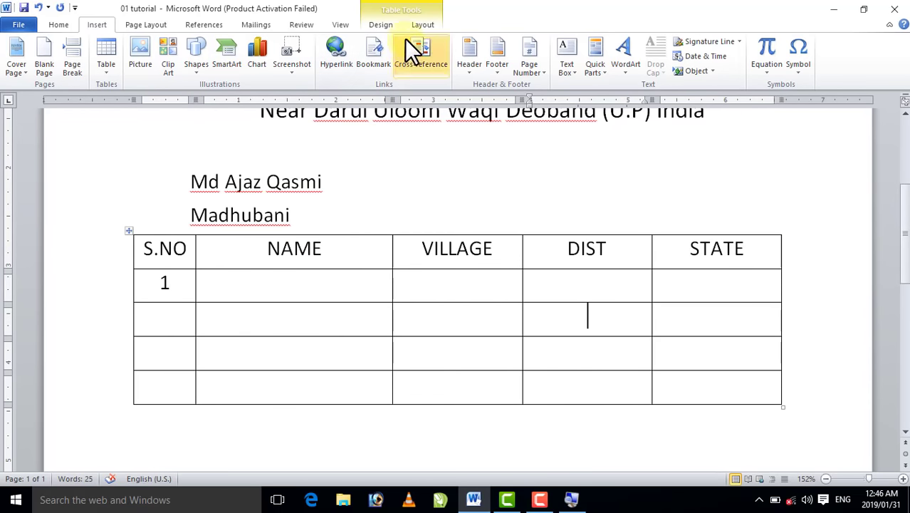
left_click(422, 25)
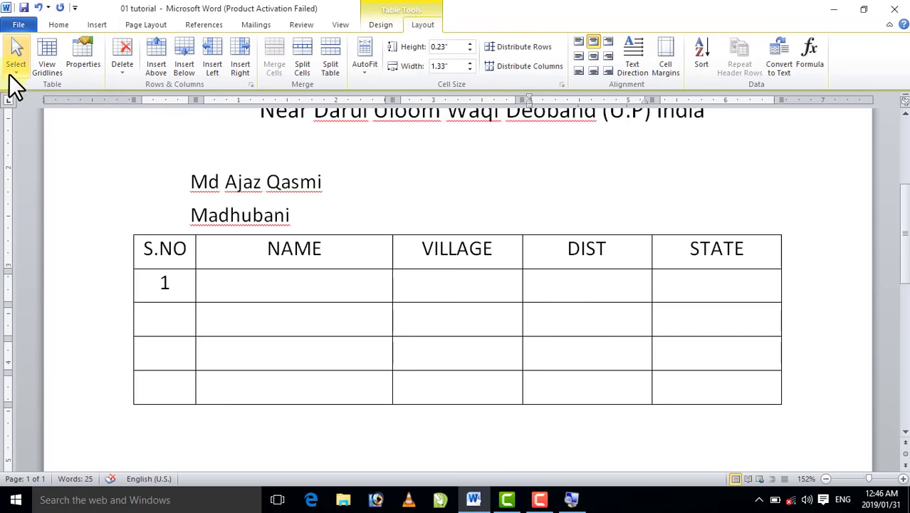
left_click(9, 72)
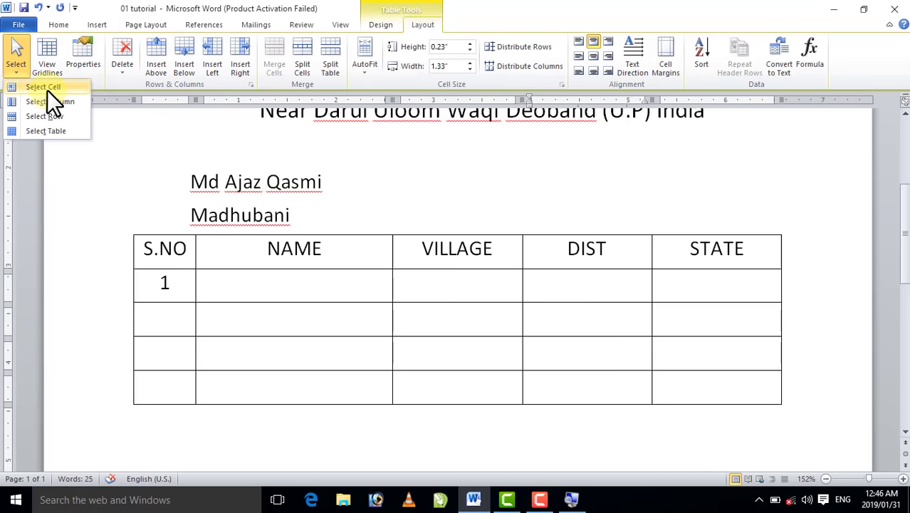
left_click(47, 88)
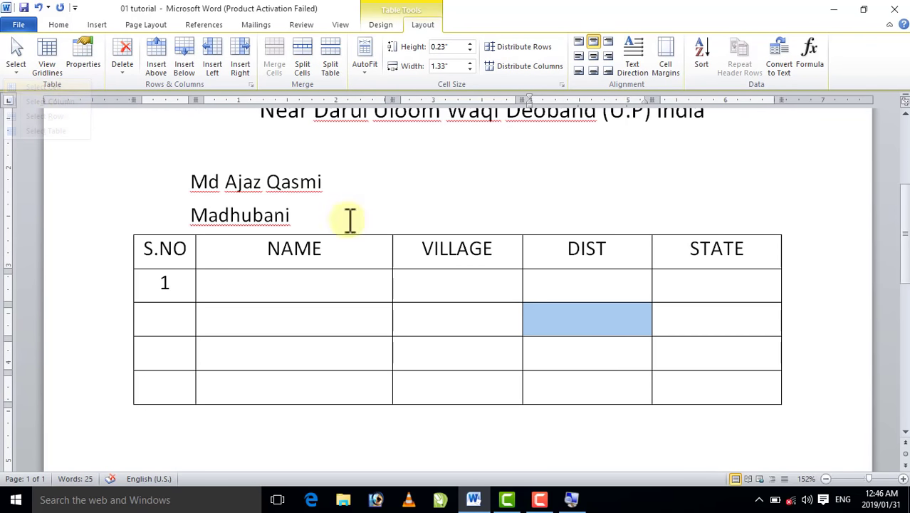
left_click(605, 317)
Select the header row from S.NO through STATE.
left_click(671, 289)
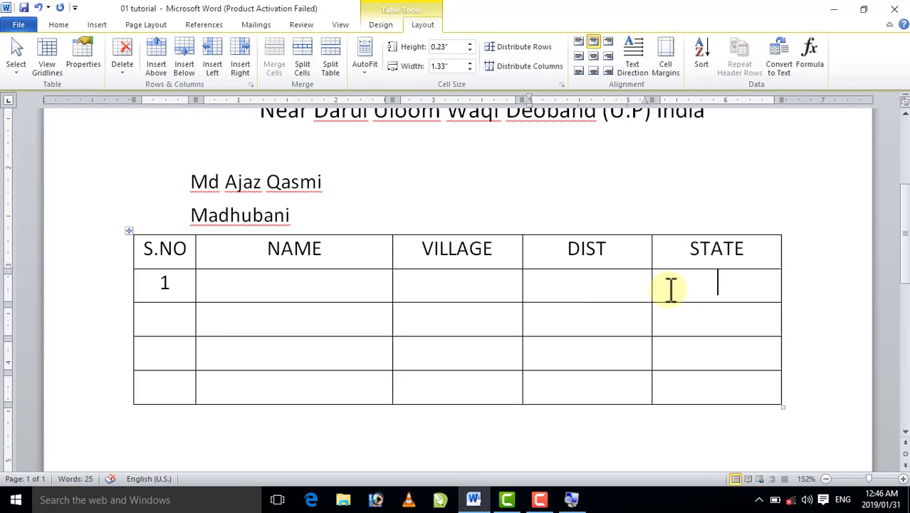
left_click(572, 291)
left_click(438, 289)
left_click(307, 285)
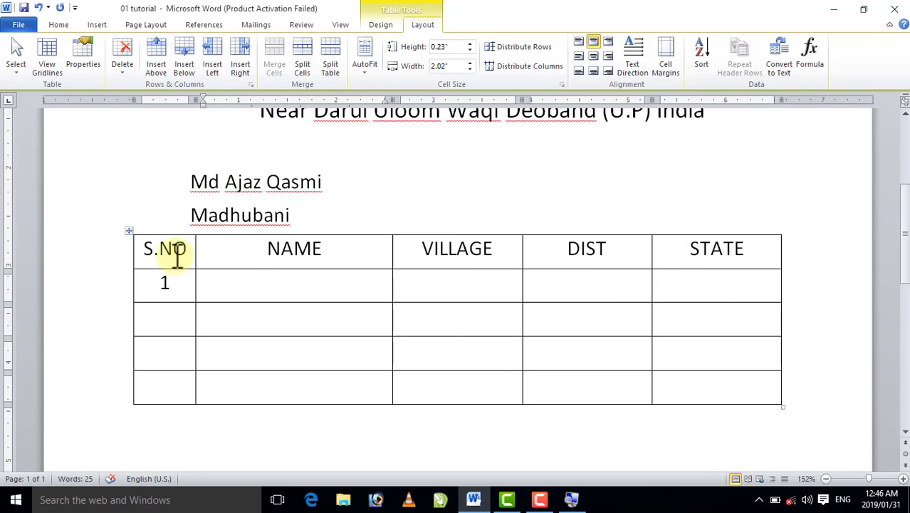
left_click_drag(174, 253, 159, 250)
left_click_drag(238, 249, 705, 250)
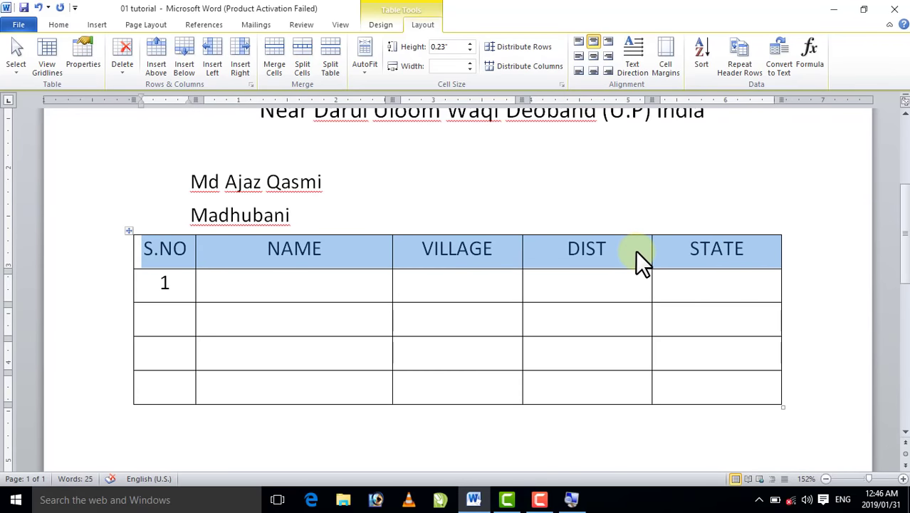
Select the S.NO column, then the NAME column, then S.NO again, and clear the selection.
left_click(480, 287)
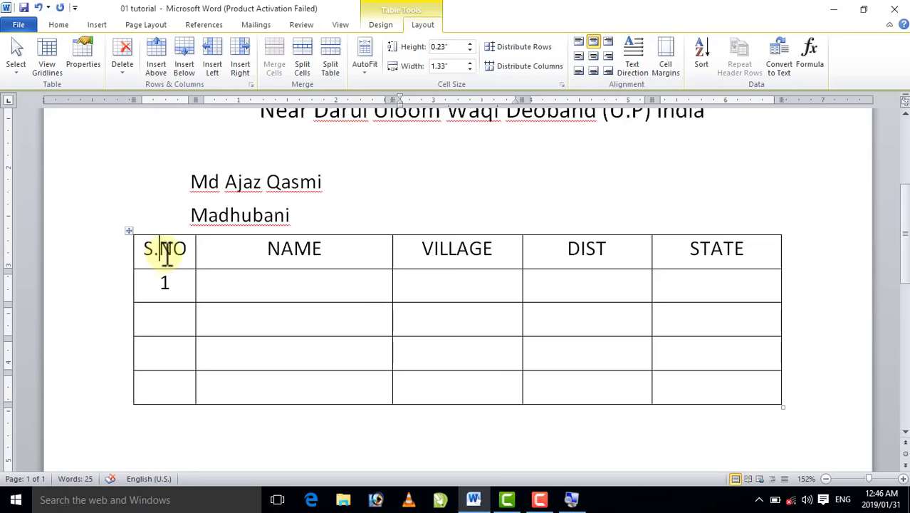
left_click_drag(166, 253, 163, 385)
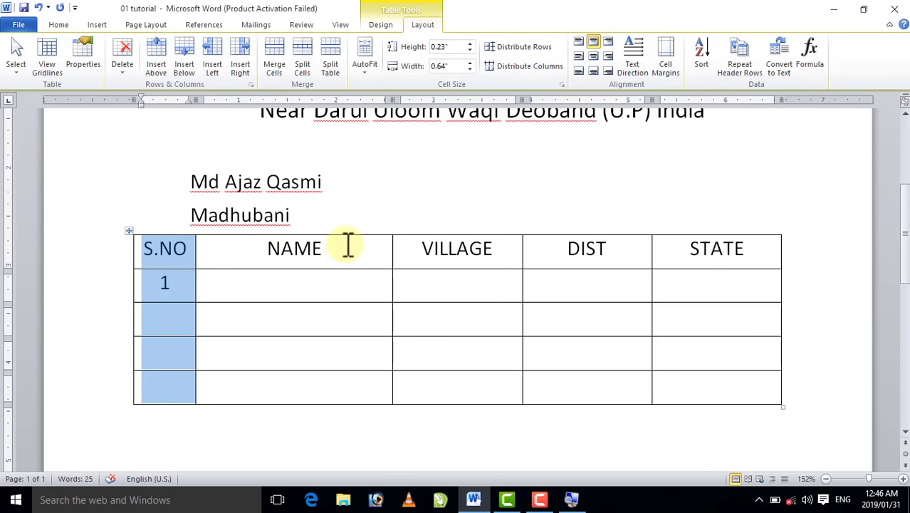
left_click_drag(348, 245, 341, 388)
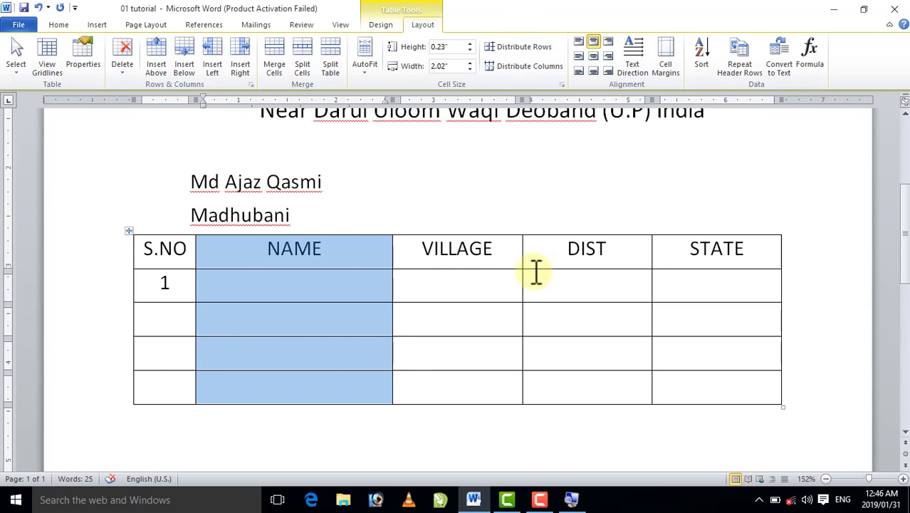
left_click(499, 291)
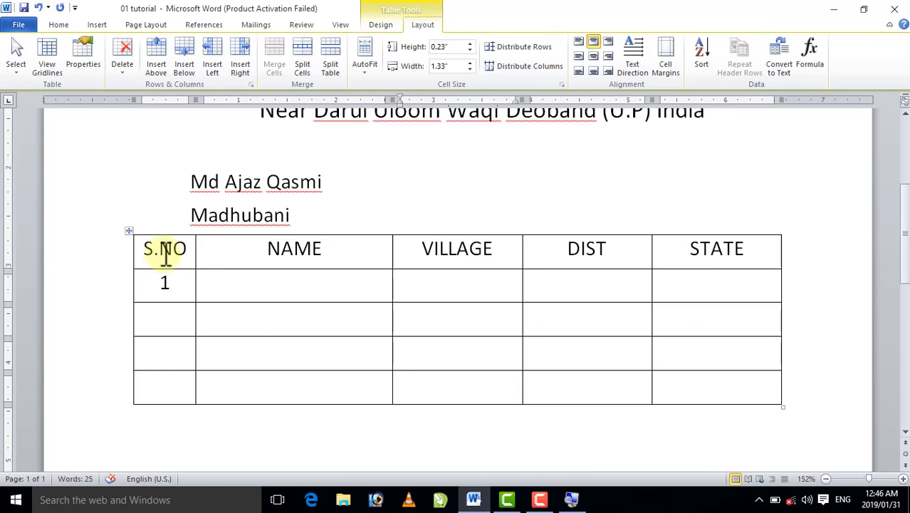
left_click_drag(165, 254, 163, 383)
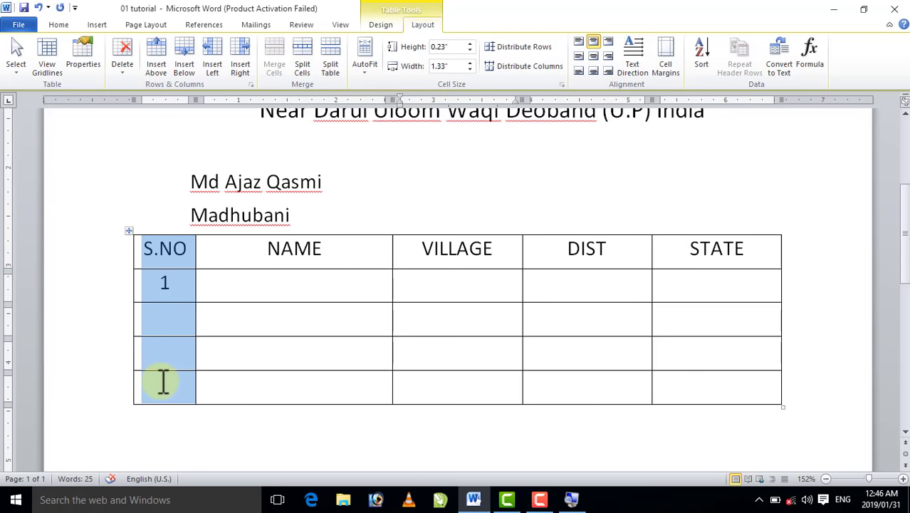
left_click(270, 286)
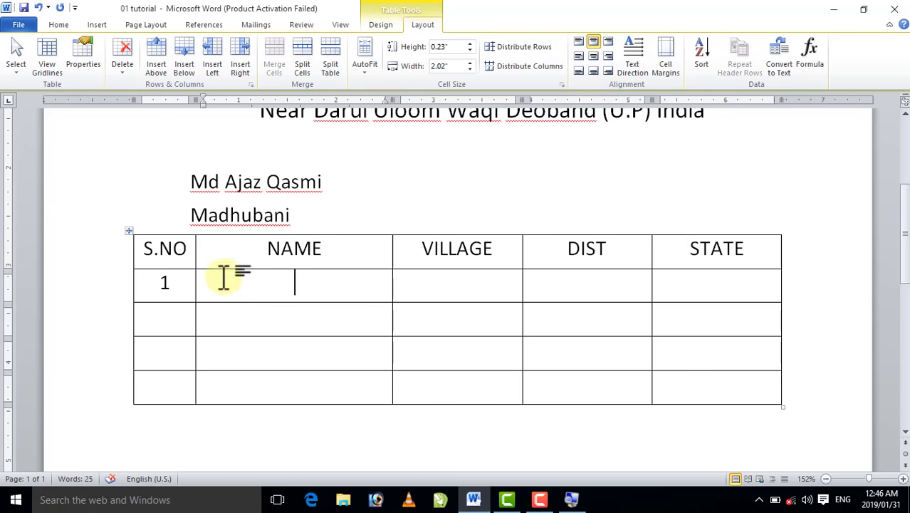
Select the DIST heading cell with Layout > Select > Select Cell.
left_click(174, 249)
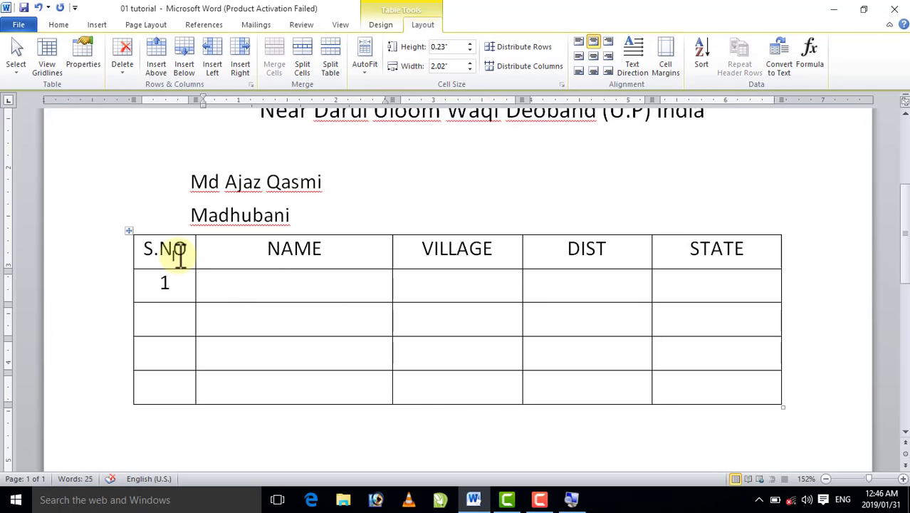
left_click(12, 76)
left_click(290, 286)
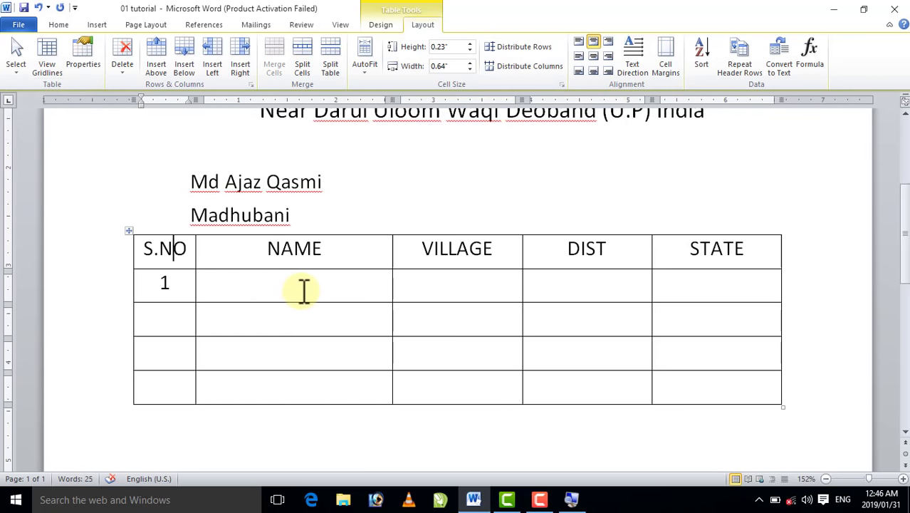
left_click(567, 248)
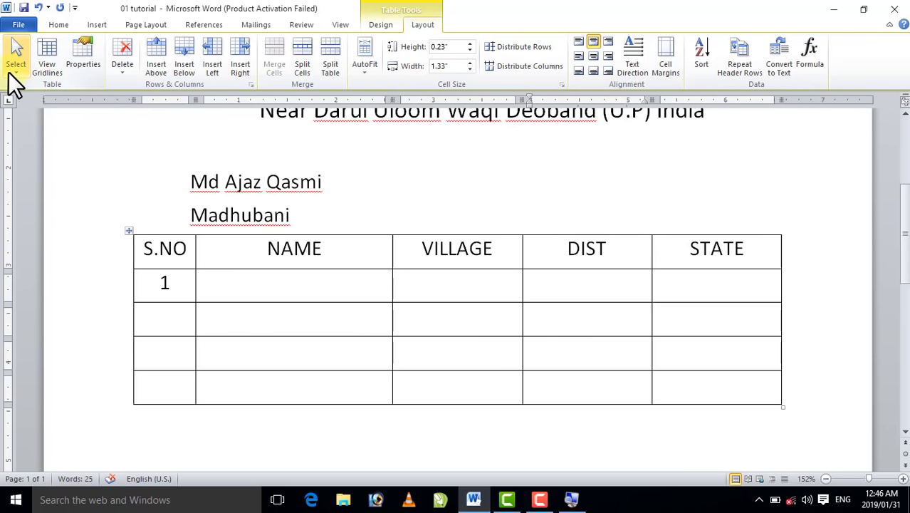
left_click(9, 72)
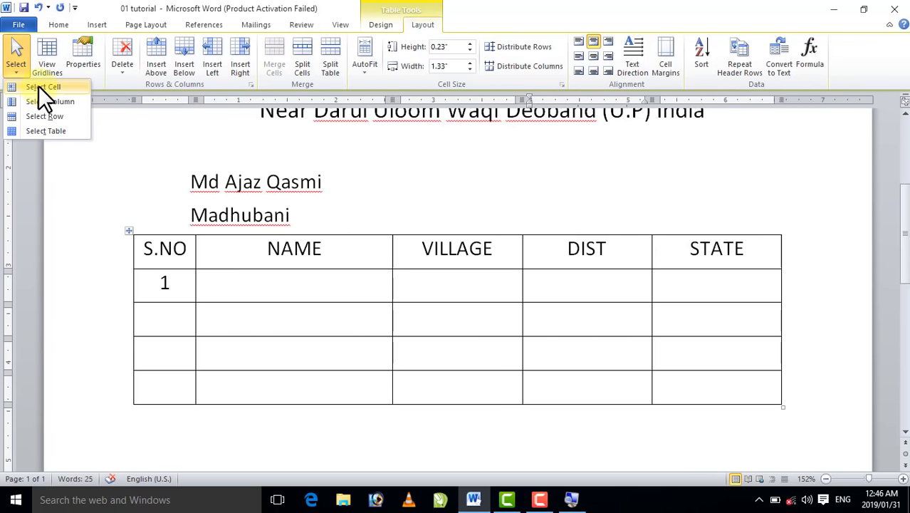
left_click(39, 86)
left_click(558, 257)
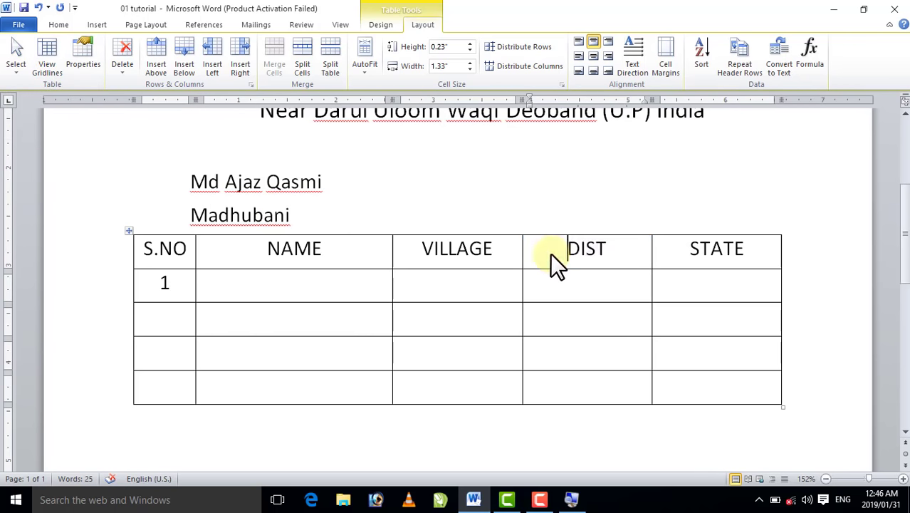
Select the entire DIST column with the Select menu.
left_click(14, 74)
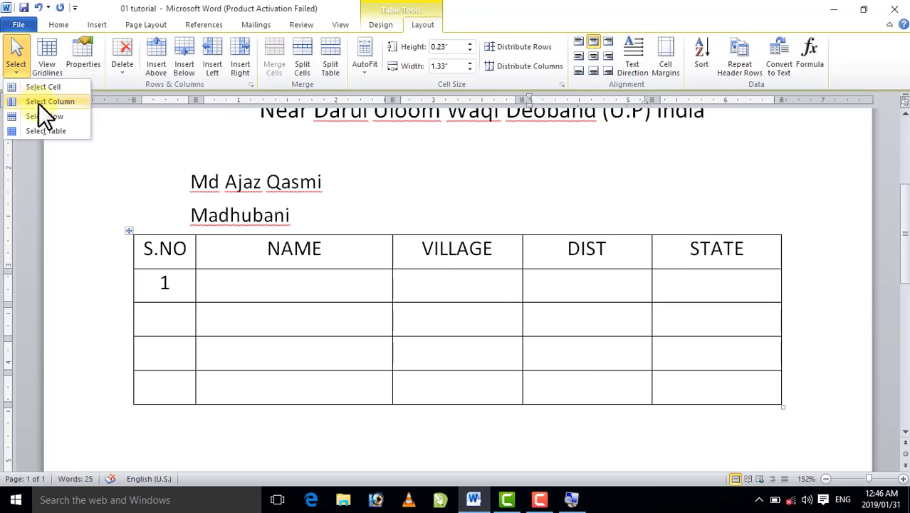
left_click(595, 260)
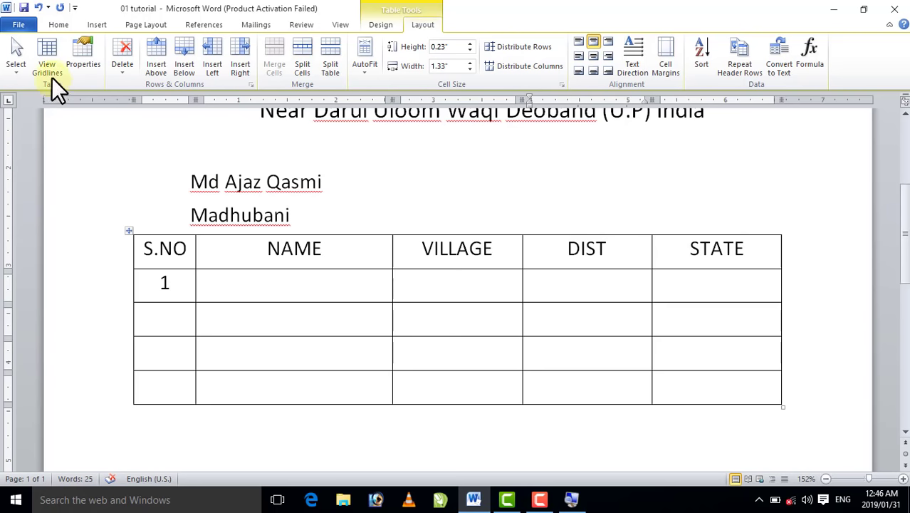
left_click(27, 74)
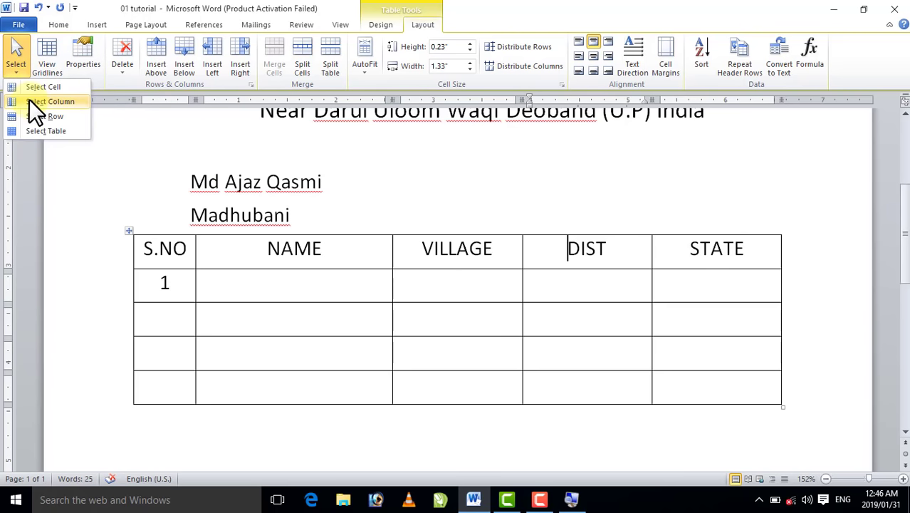
left_click(29, 101)
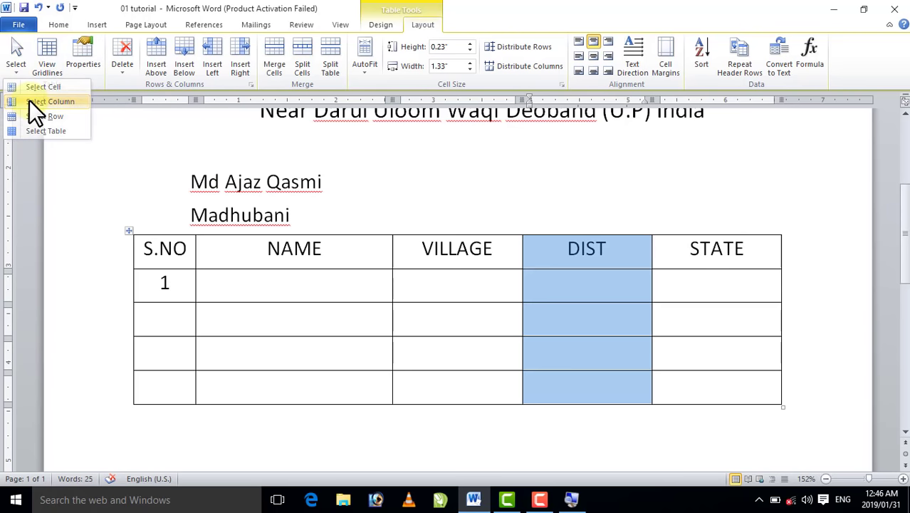
left_click(430, 285)
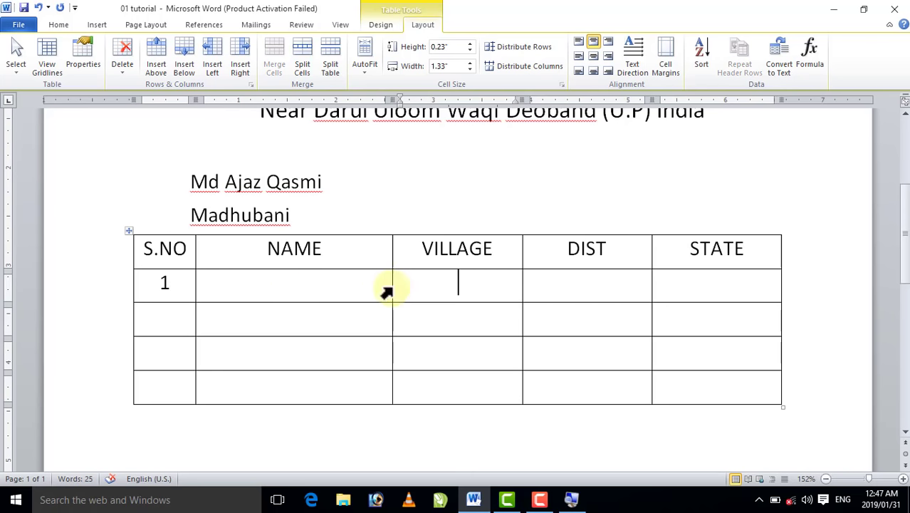
Select the first data row, then the whole table, then drag across all the cells.
left_click(12, 67)
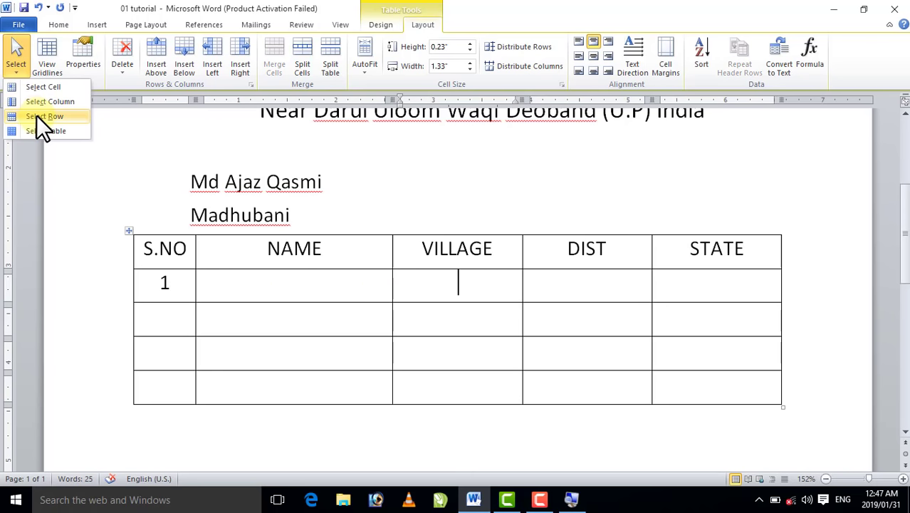
left_click(41, 116)
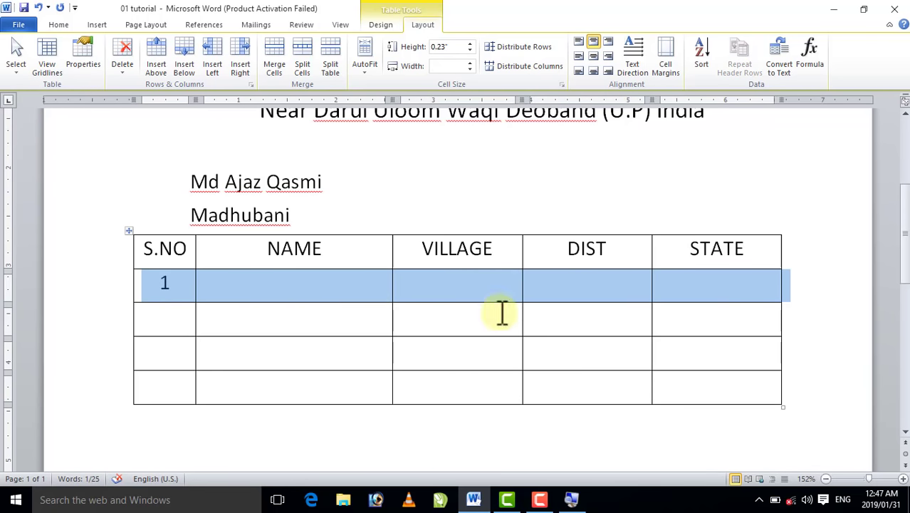
left_click(265, 295)
left_click(20, 73)
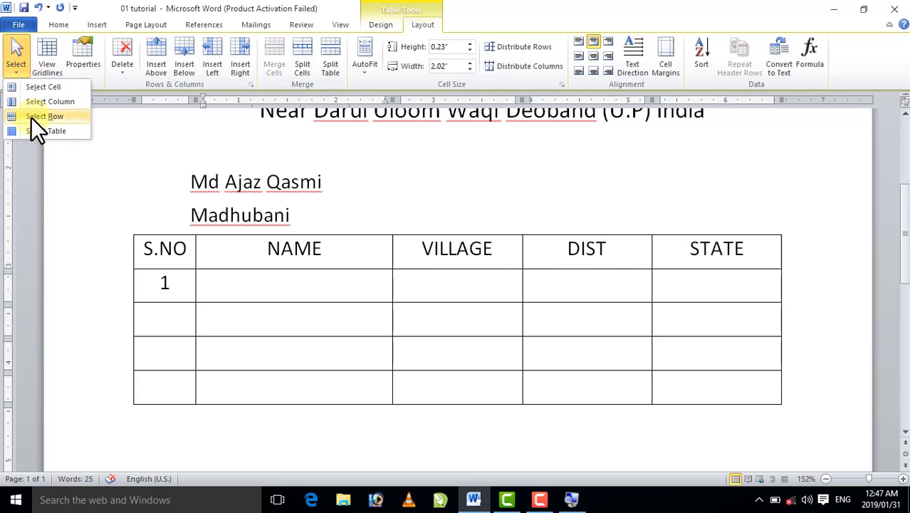
left_click(48, 133)
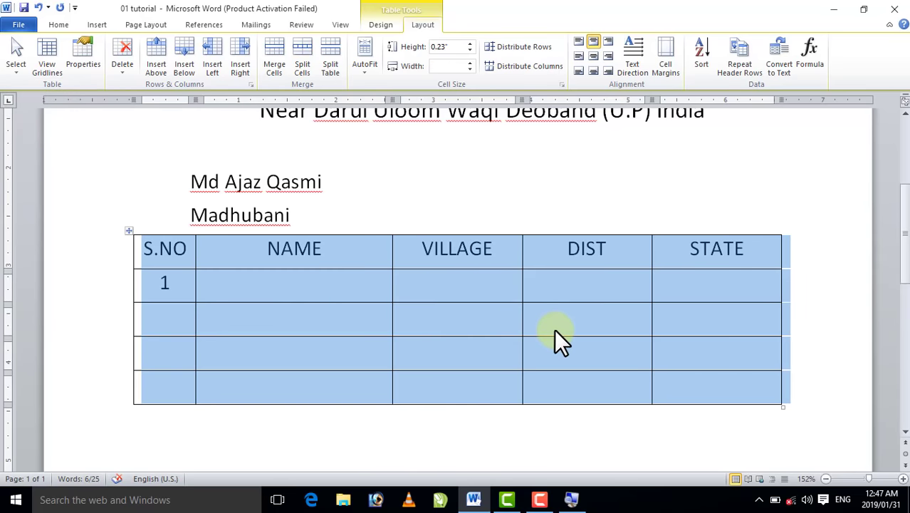
left_click(418, 316)
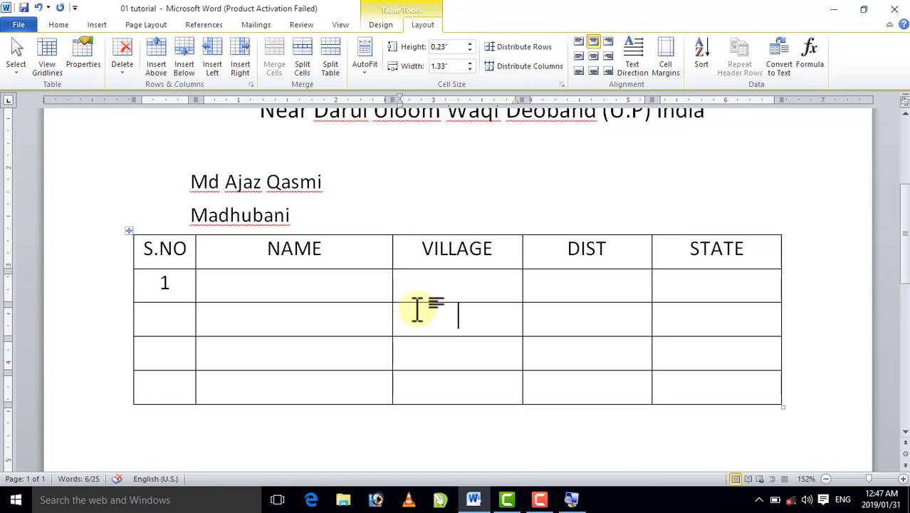
mouse_move(188, 254)
left_mouse_down()
mouse_move(644, 375)
mouse_move(698, 371)
left_mouse_up()
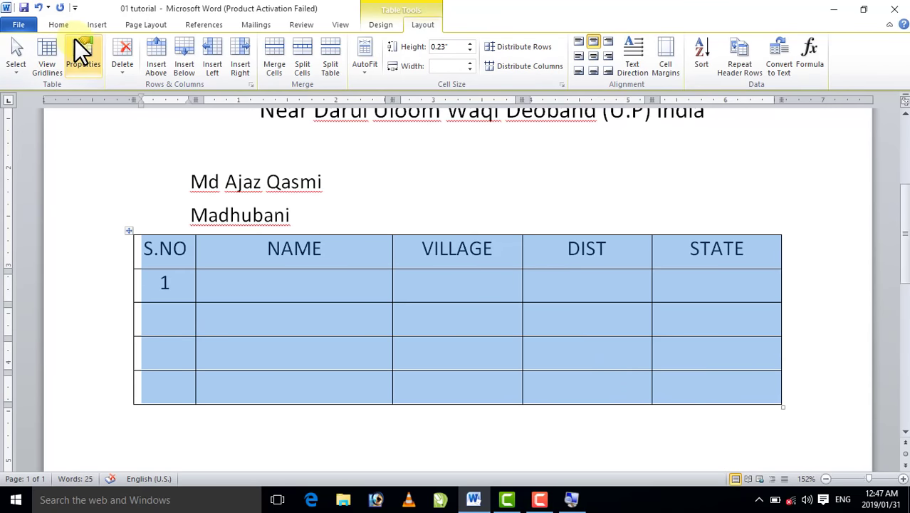
left_click(81, 62)
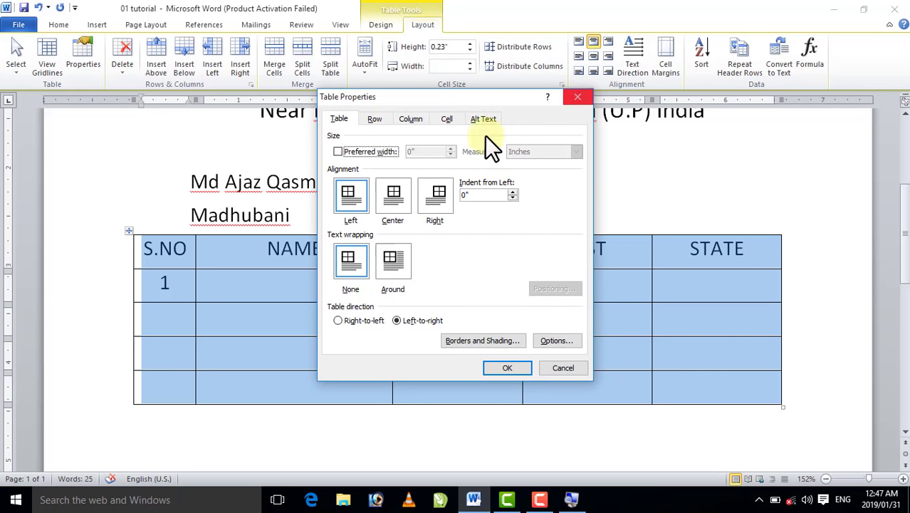
left_click(387, 195)
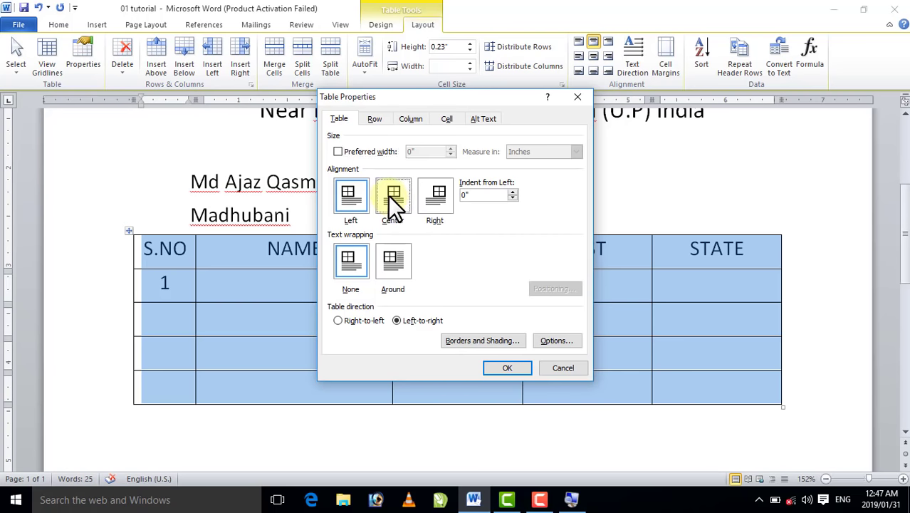
left_click(583, 96)
left_click(563, 352)
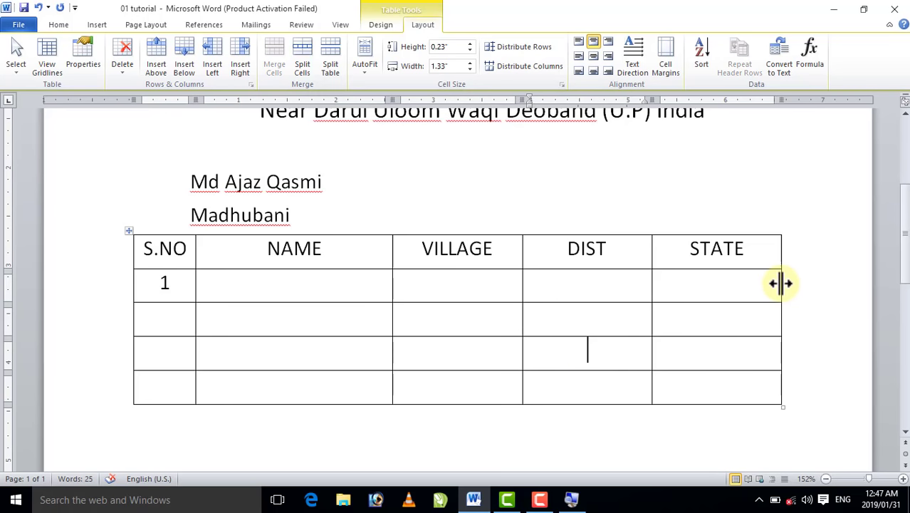
Drag the table's right border left twice to narrow the STATE column, then select the table.
left_click_drag(781, 283, 750, 285)
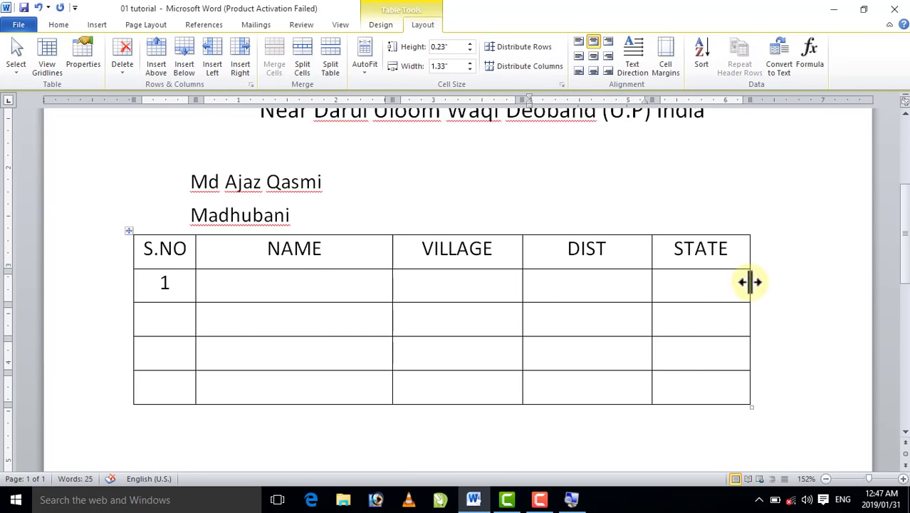
left_click_drag(750, 282, 738, 284)
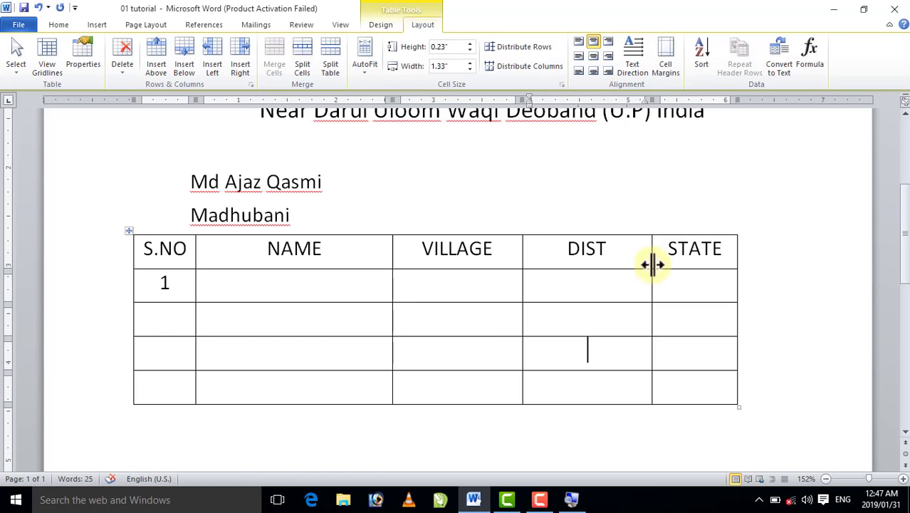
left_click_drag(670, 258, 195, 383)
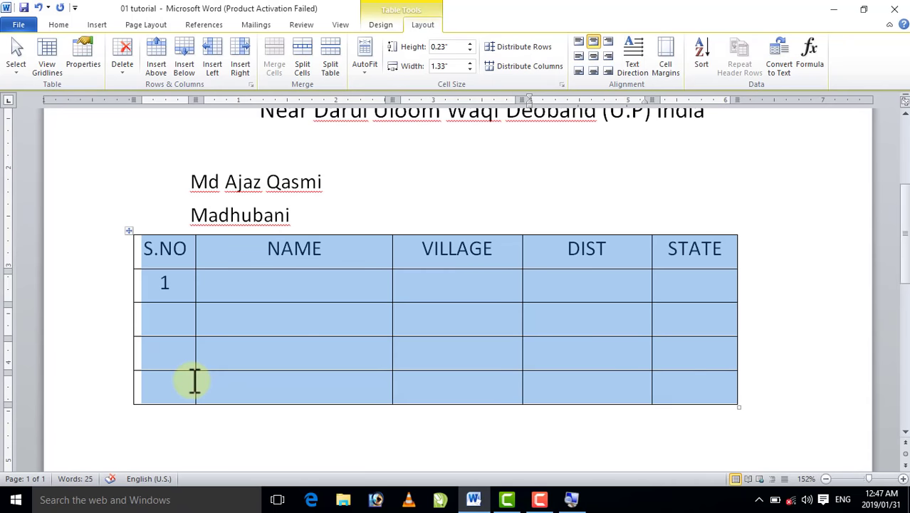
Set the table alignment to Center in Table Properties, then place the caret in row 2.
left_click(84, 63)
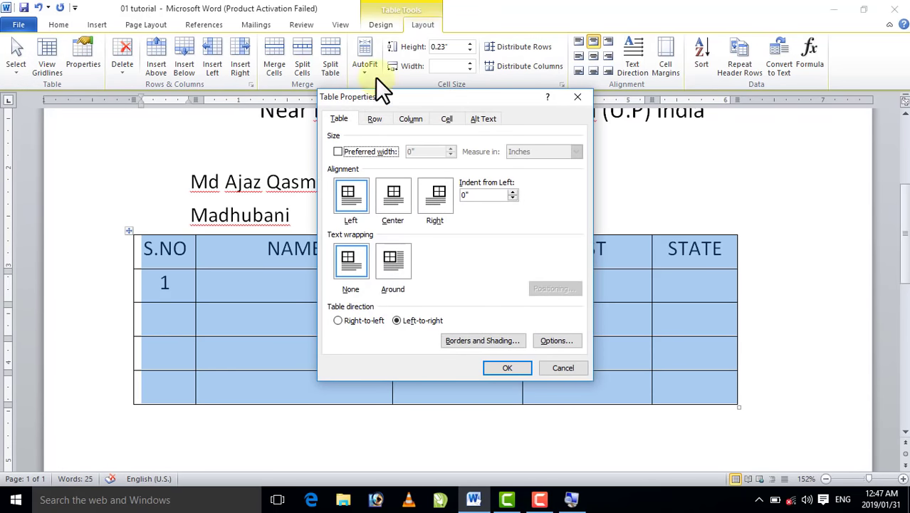
left_click(388, 192)
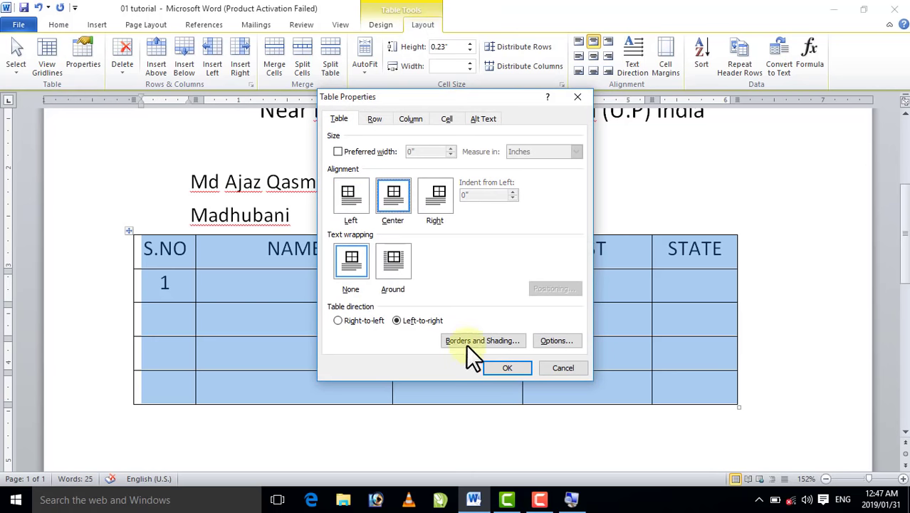
left_click(505, 367)
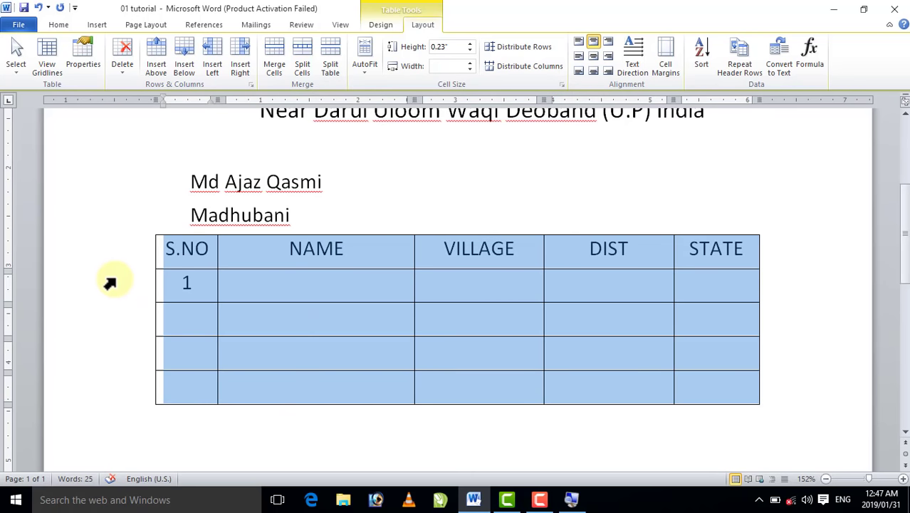
left_click(316, 324)
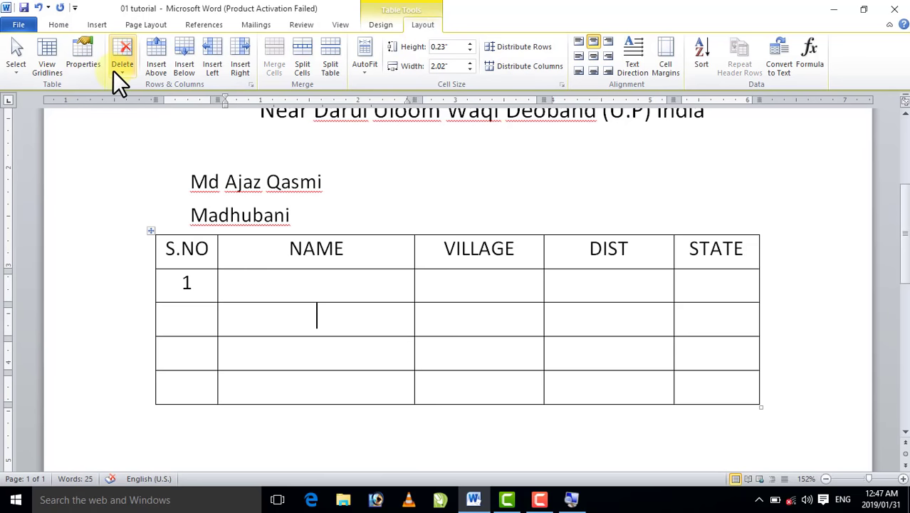
left_click(342, 283)
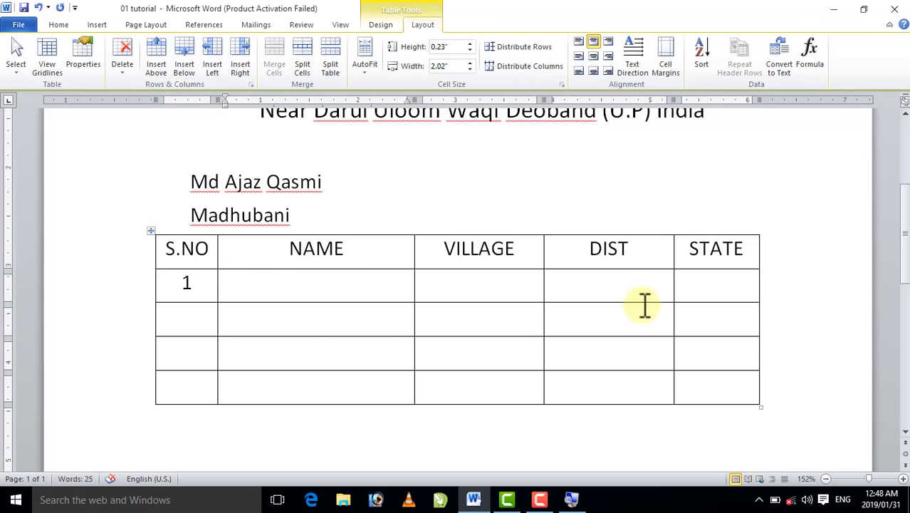
left_click(689, 289)
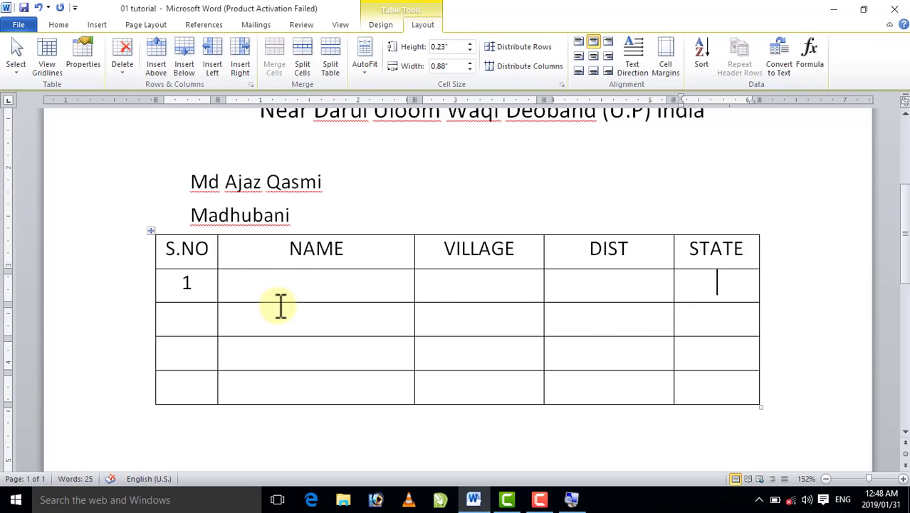
left_click(200, 289)
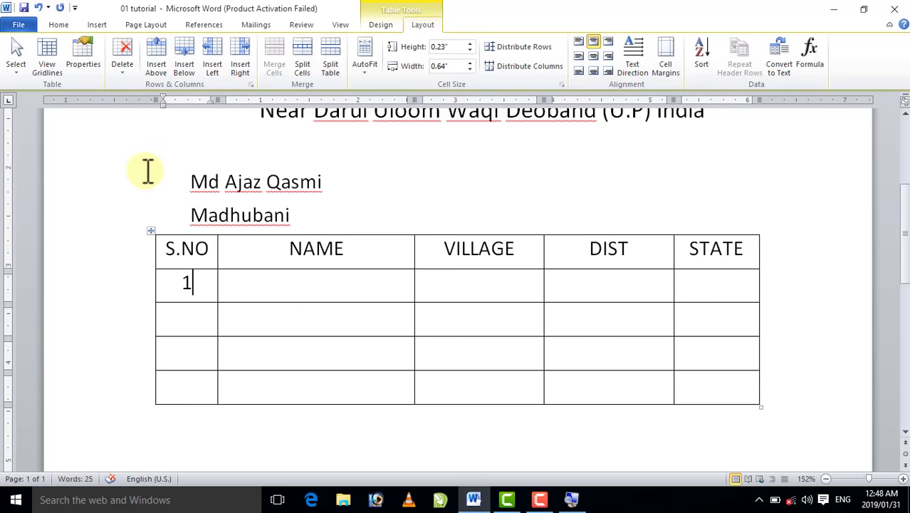
left_click(121, 71)
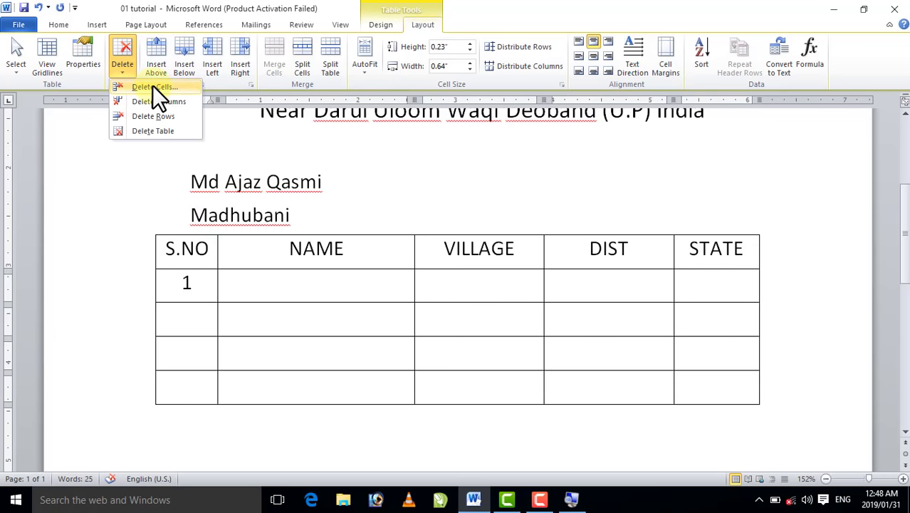
left_click(152, 86)
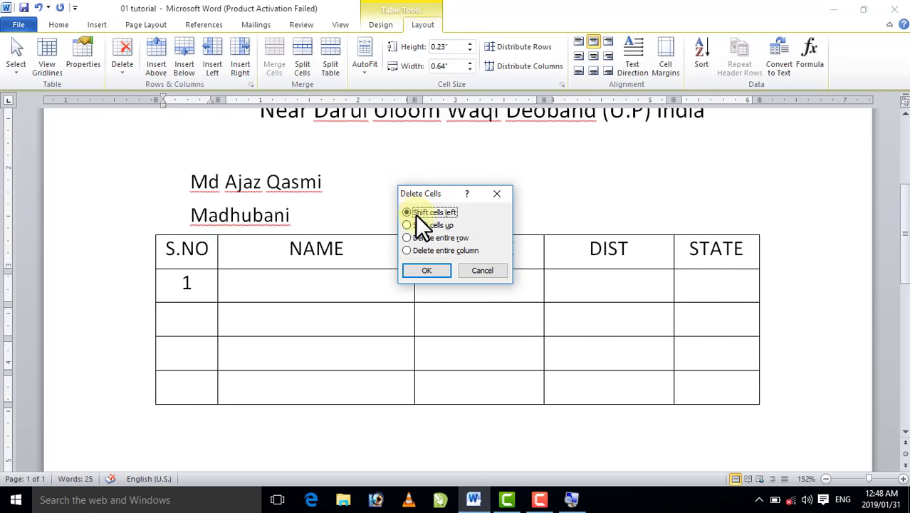
left_click(426, 272)
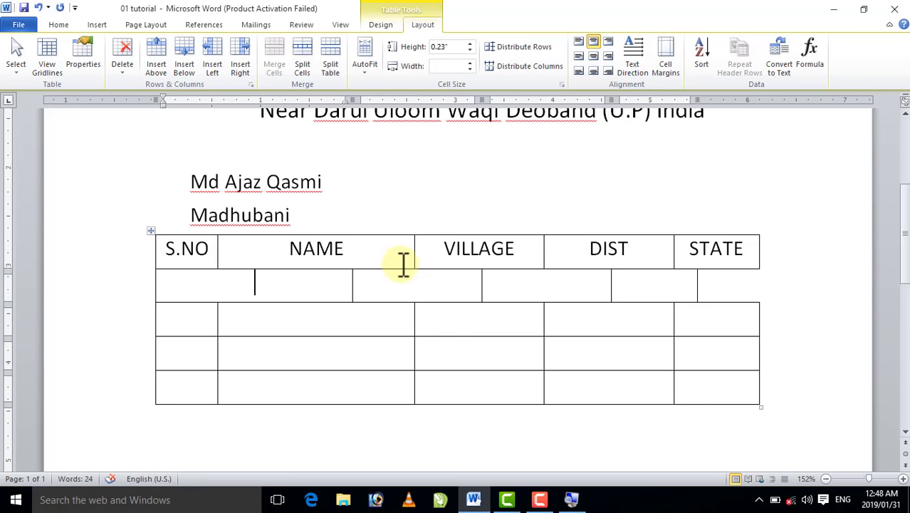
key("ctrl+z")
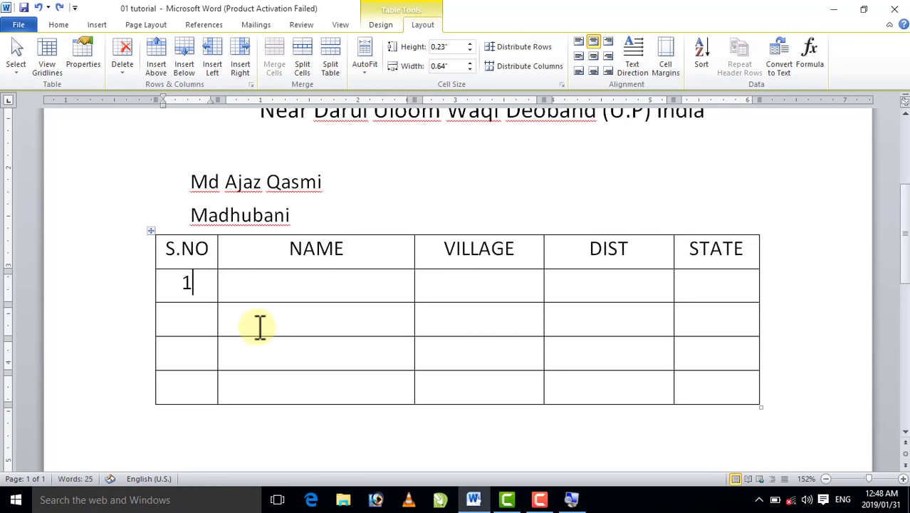
Select the S.NO, NAME and STATE columns and check the Delete options without deleting anything.
left_click(180, 284)
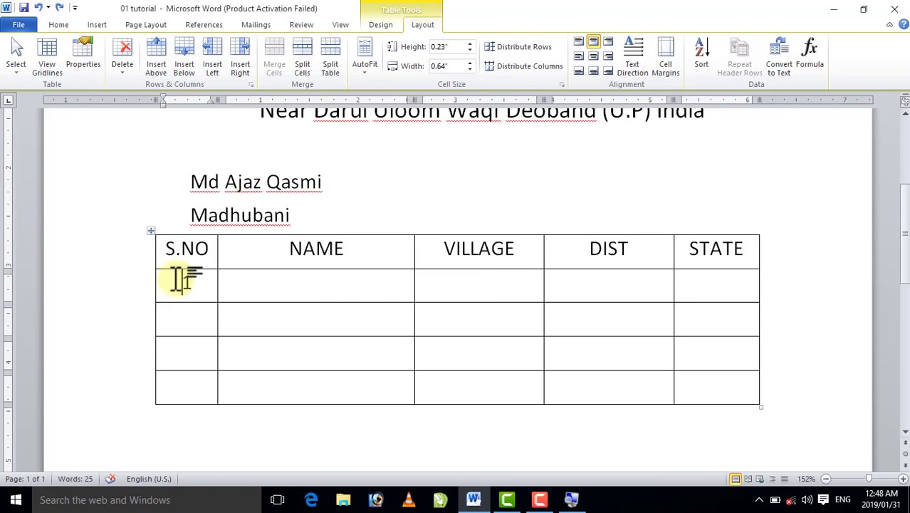
type("1")
left_click(119, 73)
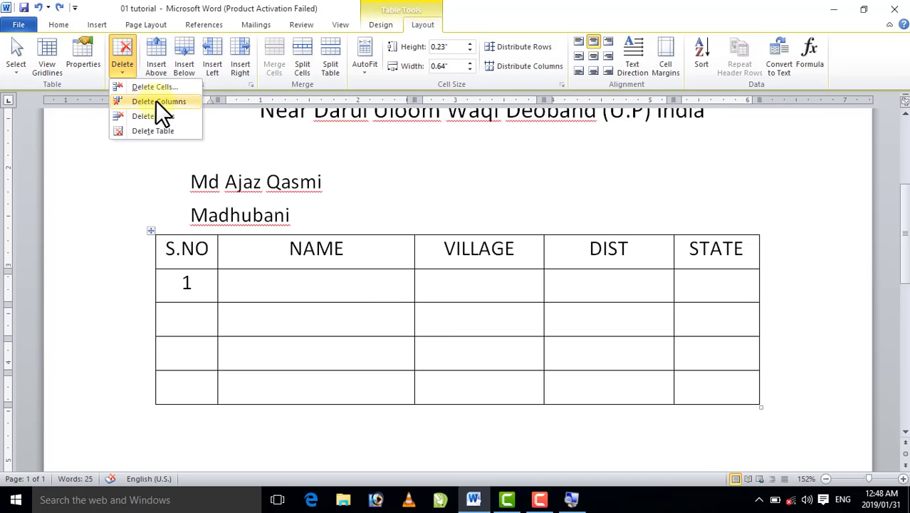
left_click(191, 280)
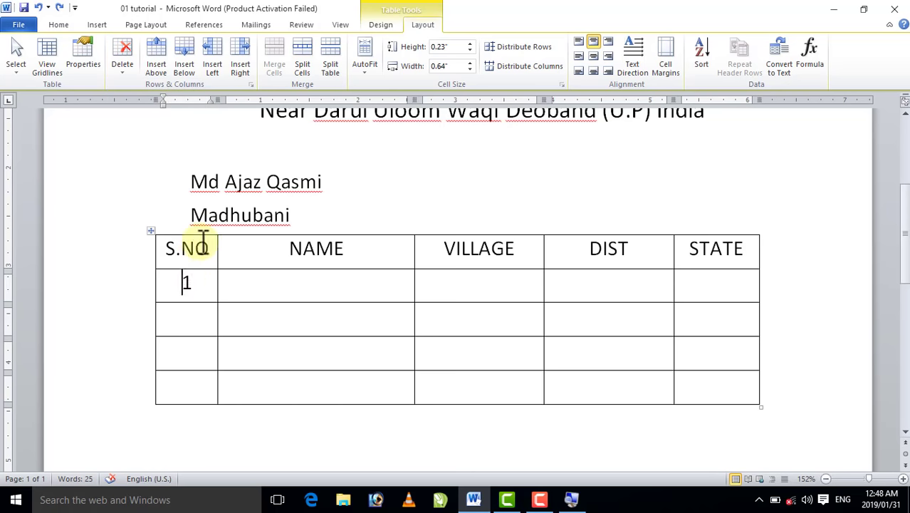
left_click_drag(188, 250, 356, 391)
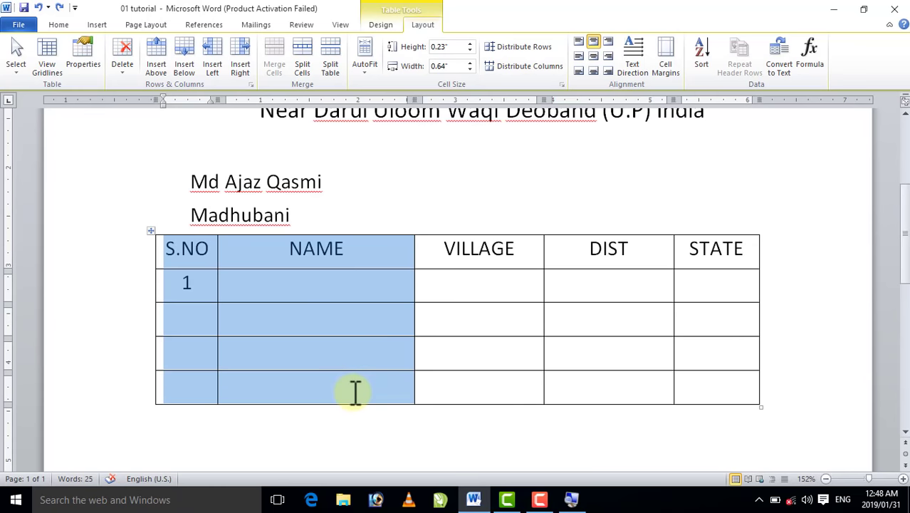
left_click(504, 320)
left_click_drag(709, 248, 707, 385)
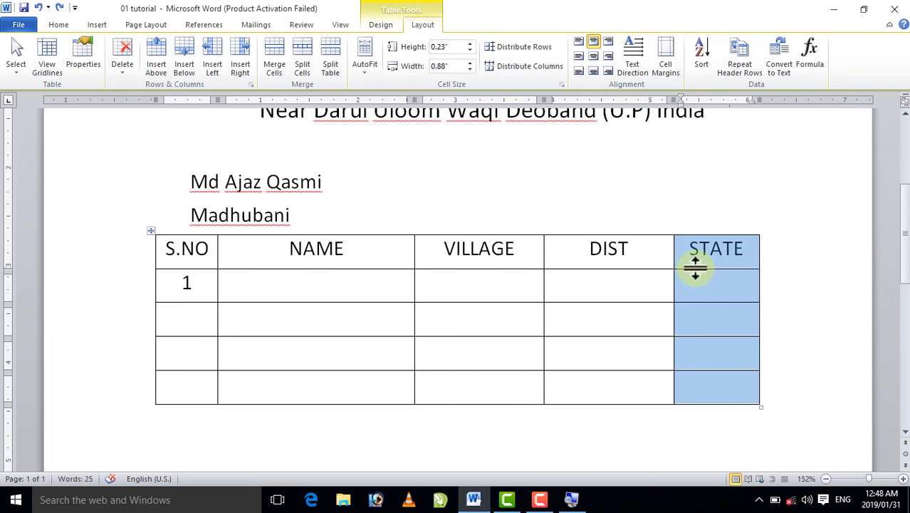
left_click_drag(697, 252, 701, 388)
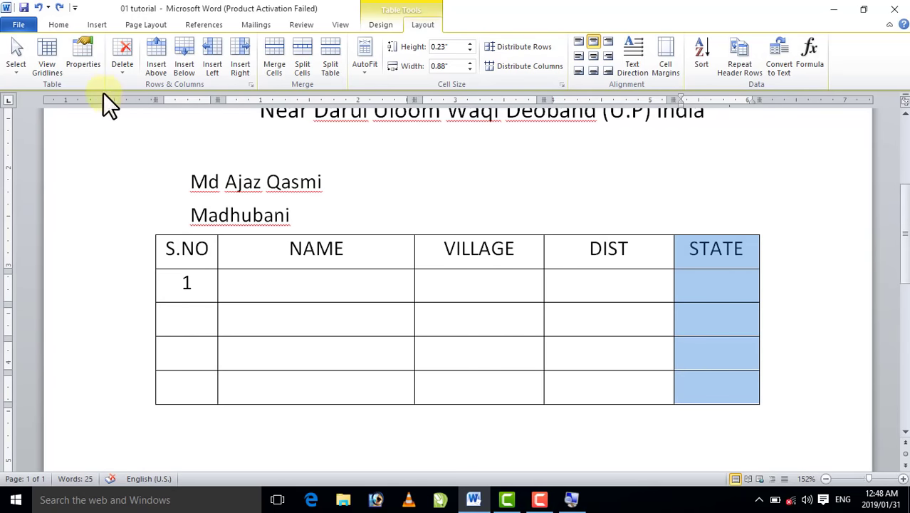
left_click(118, 68)
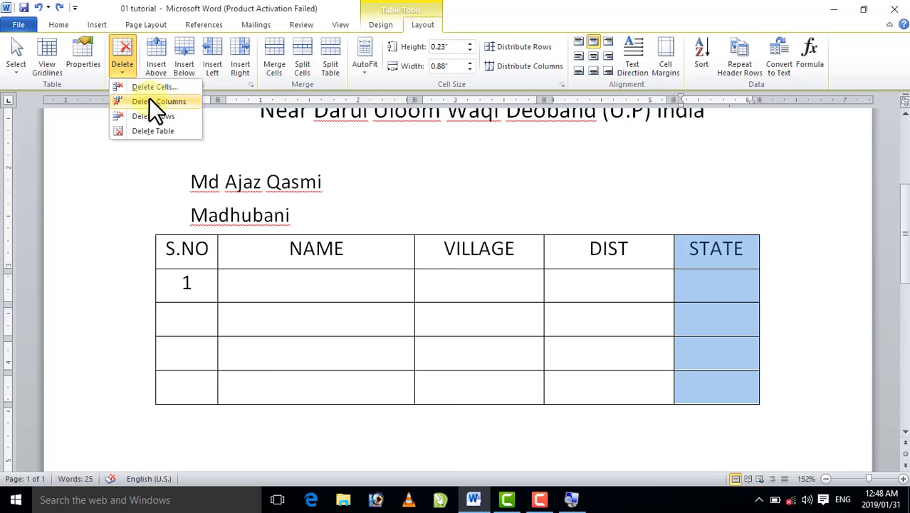
left_click(694, 274)
Delete the VILLAGE and DIST columns, restore them, and reopen the Delete options.
left_click(689, 262)
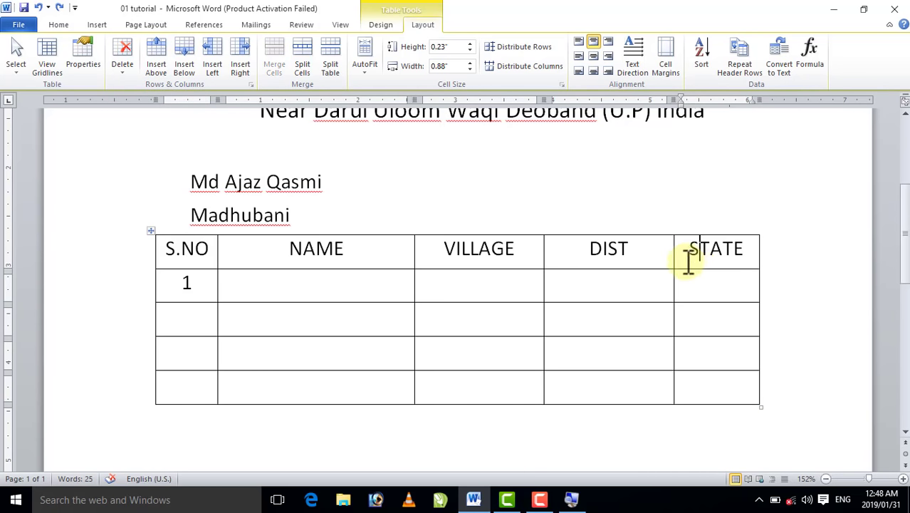
mouse_move(521, 250)
left_mouse_down()
mouse_move(498, 271)
mouse_move(572, 389)
left_mouse_up()
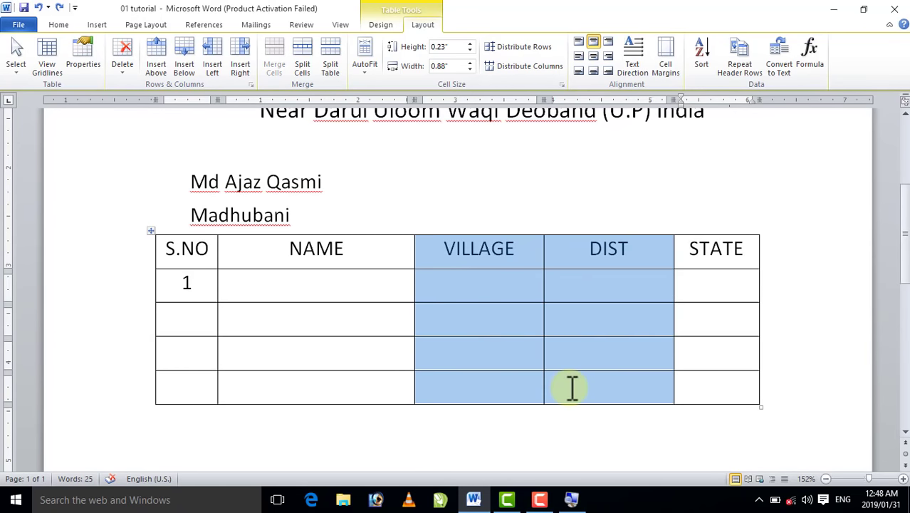
left_click(121, 70)
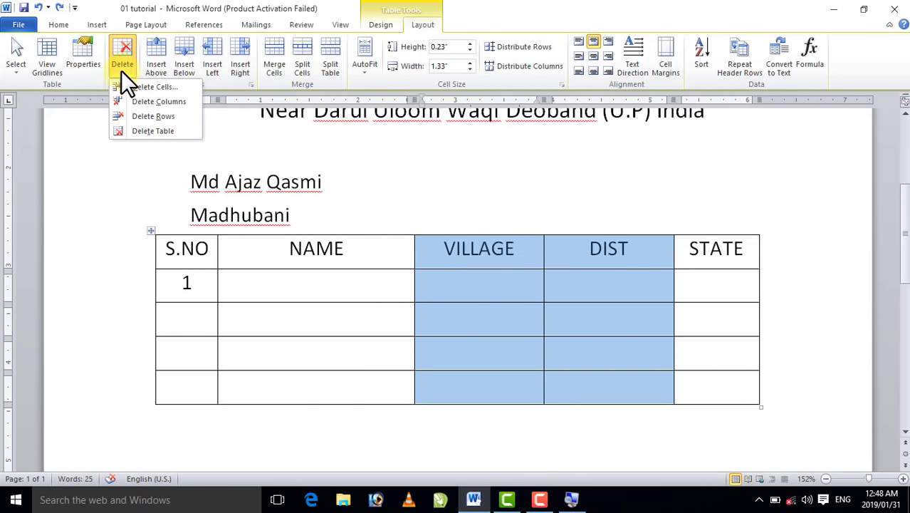
left_click(156, 101)
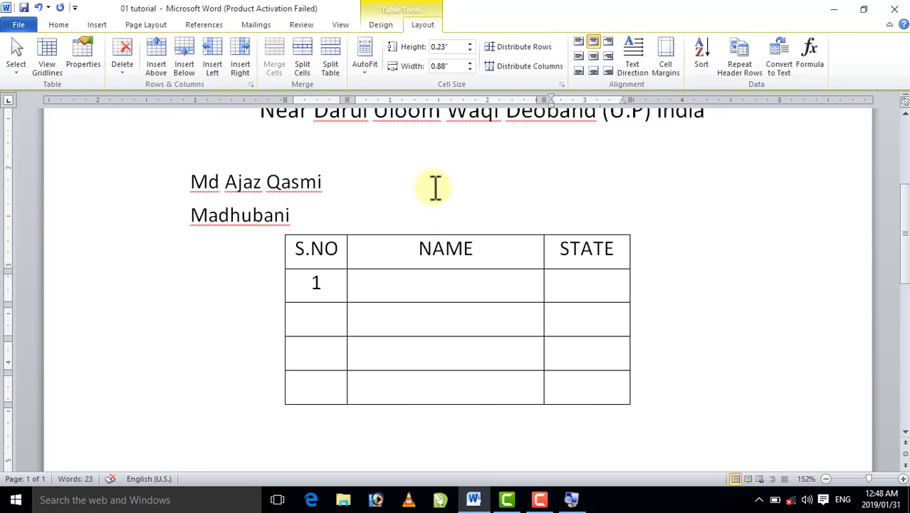
type("VILLAGE\tDIST")
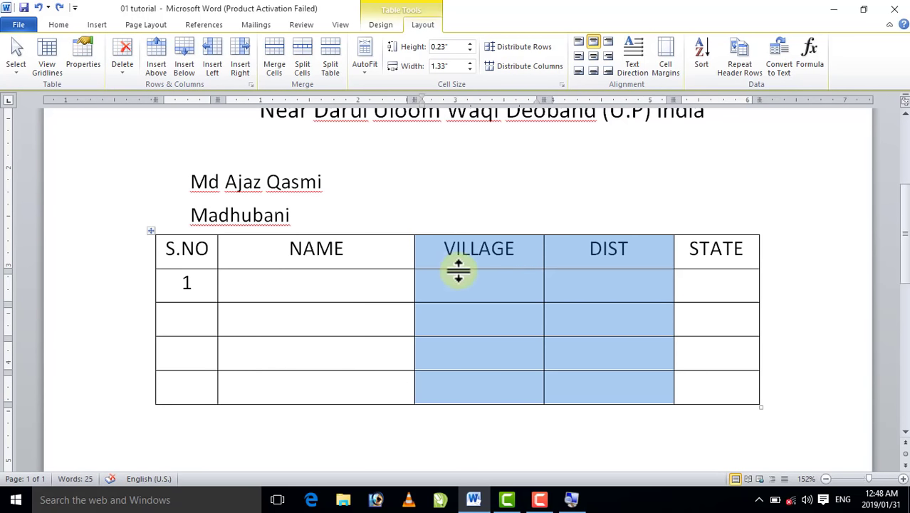
left_click(445, 247)
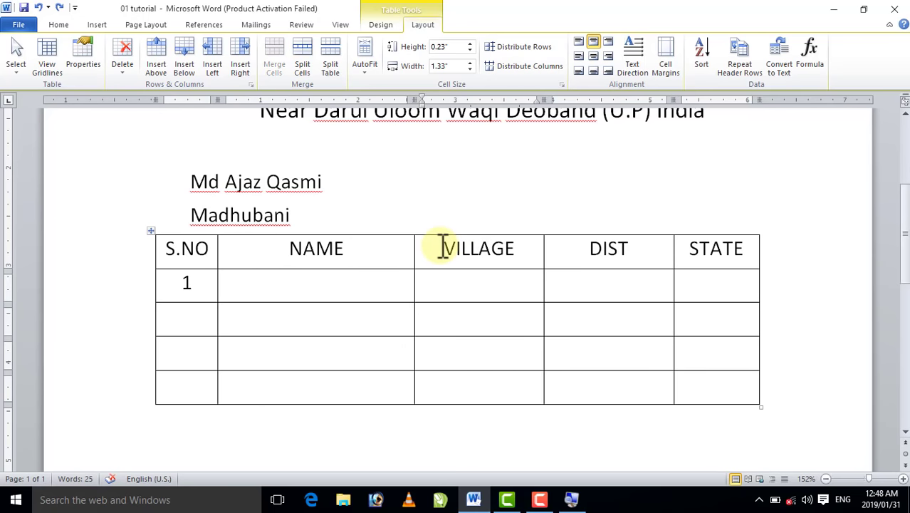
left_click(118, 72)
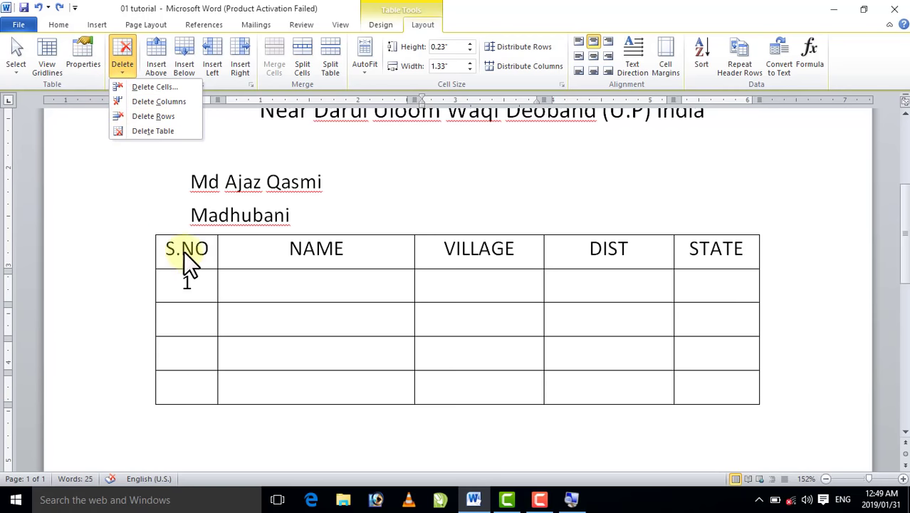
left_click(200, 280)
left_click_drag(179, 251, 689, 279)
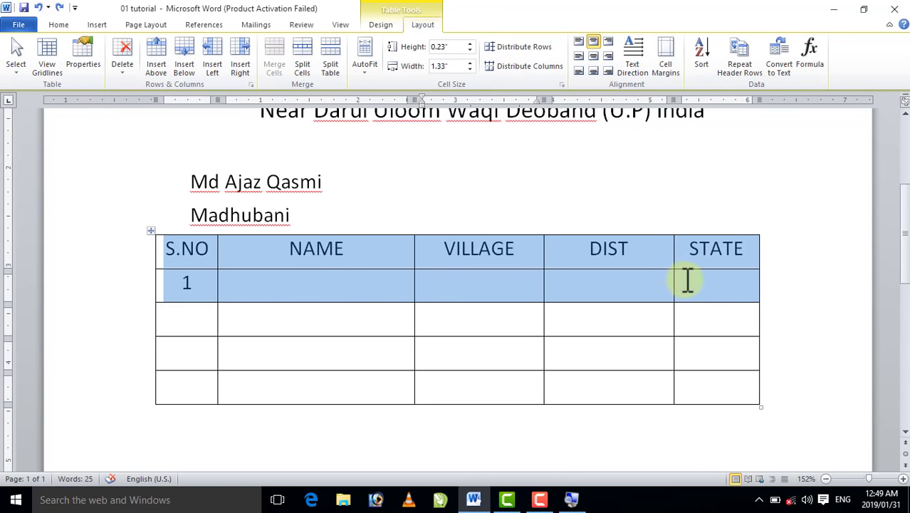
left_click(162, 326)
left_click(179, 278)
type("1")
left_click_drag(178, 281, 684, 285)
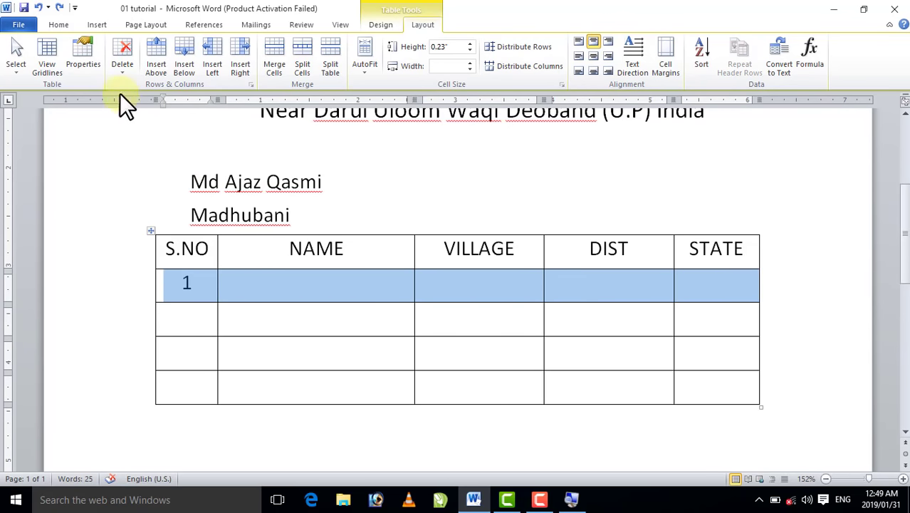
left_click(126, 68)
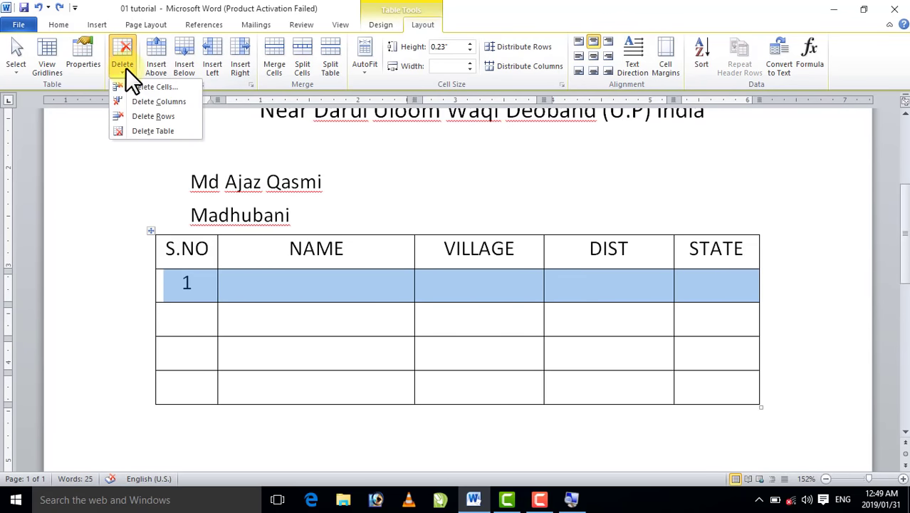
left_click(150, 118)
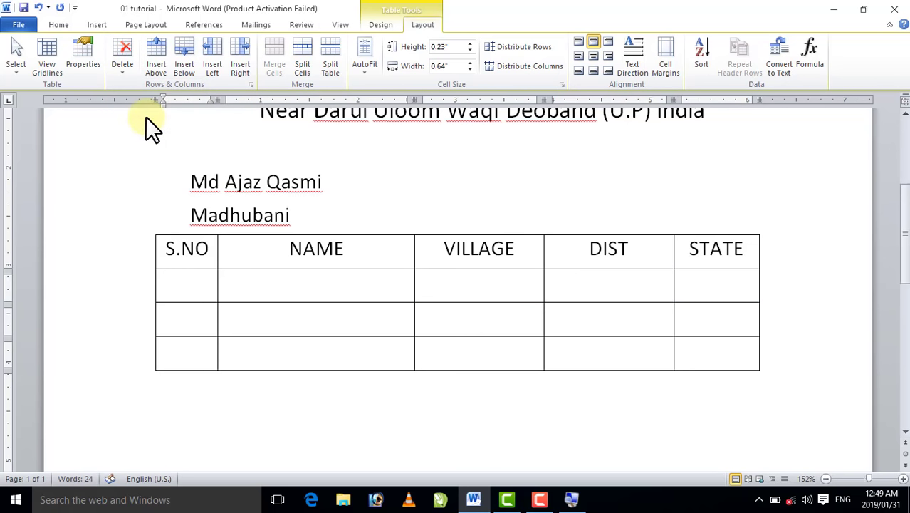
key("ctrl+z")
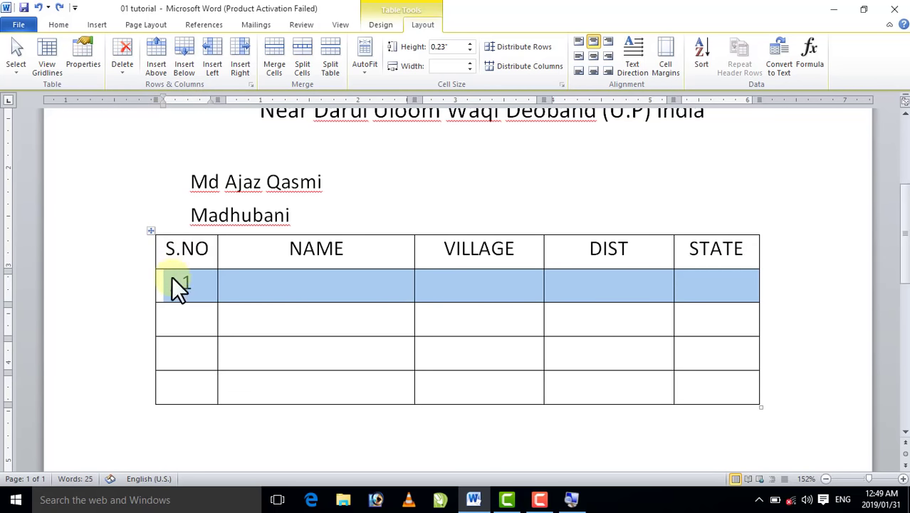
left_click(189, 305)
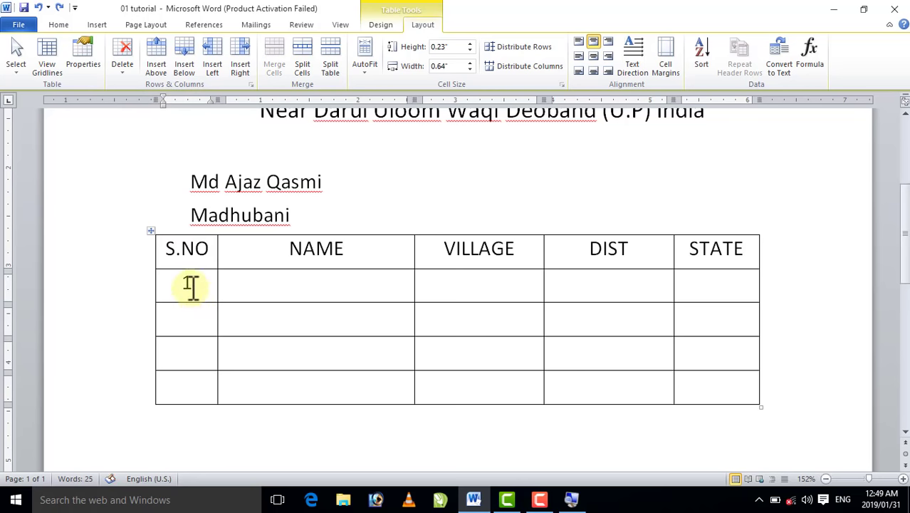
left_click(191, 286)
type("1")
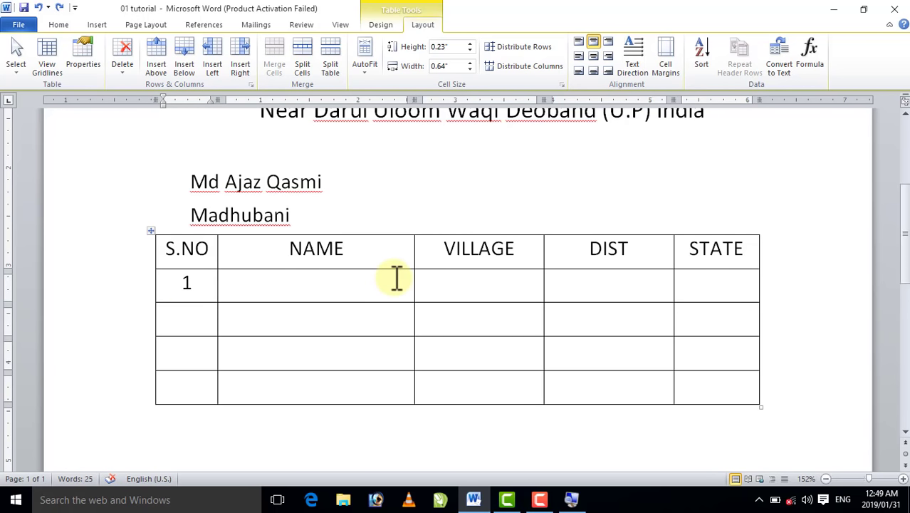
mouse_move(183, 284)
left_mouse_down()
mouse_move(186, 354)
mouse_move(339, 353)
left_mouse_up()
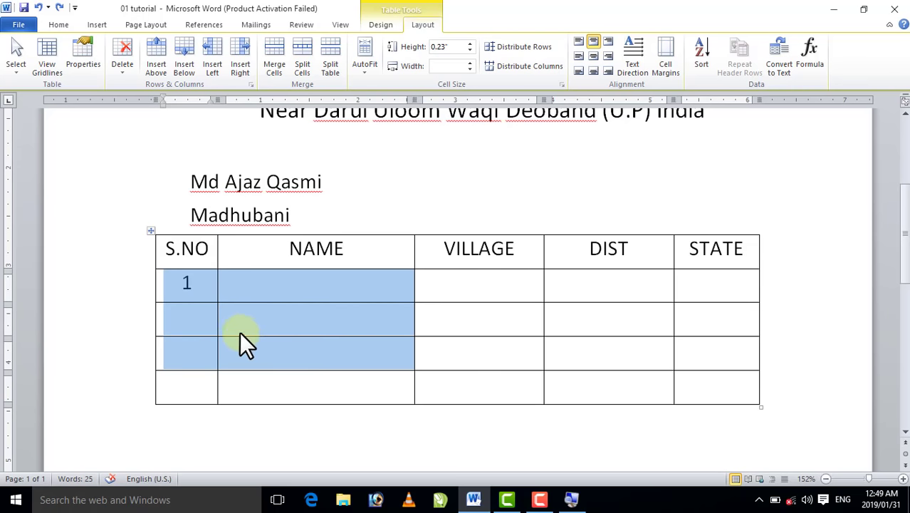
left_click(173, 281)
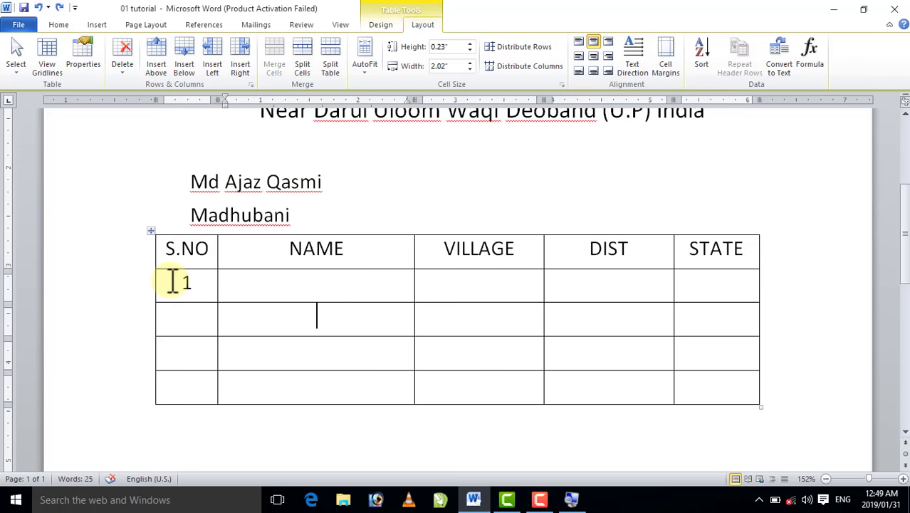
left_click(124, 76)
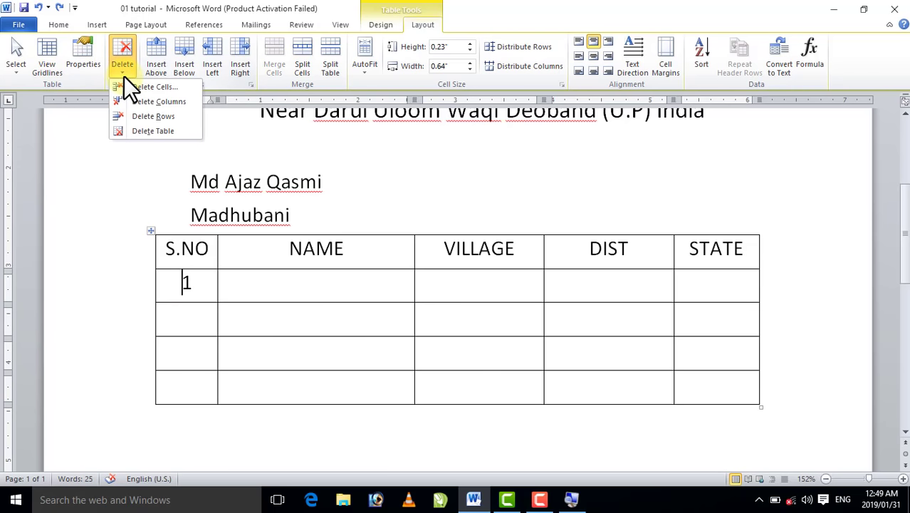
left_click(146, 132)
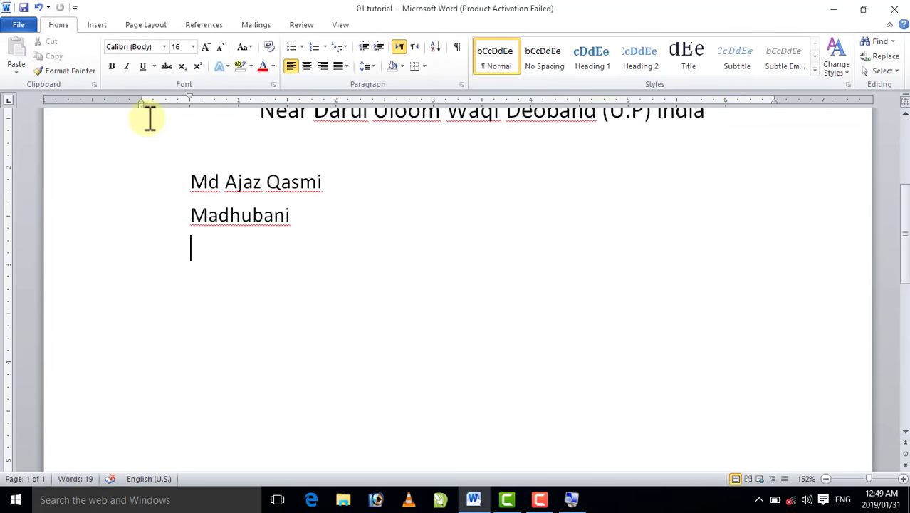
key("ctrl+z")
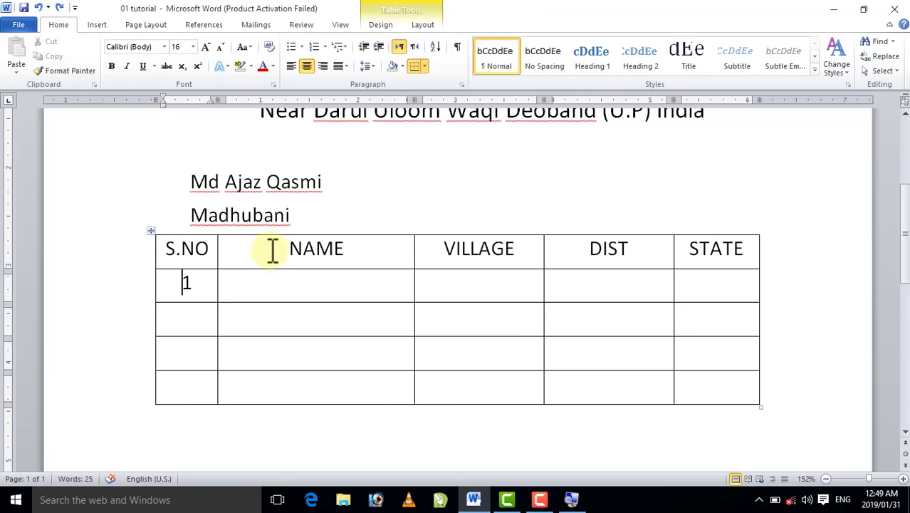
left_click(285, 289)
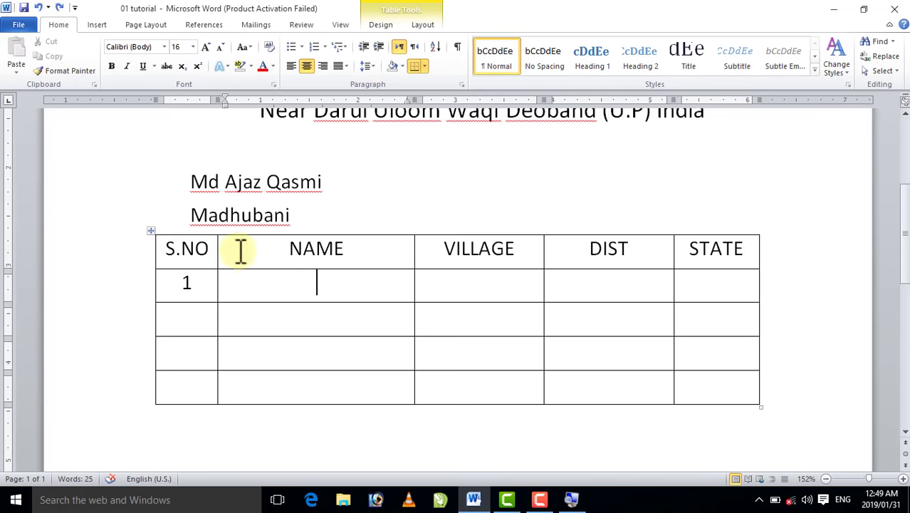
left_click(433, 23)
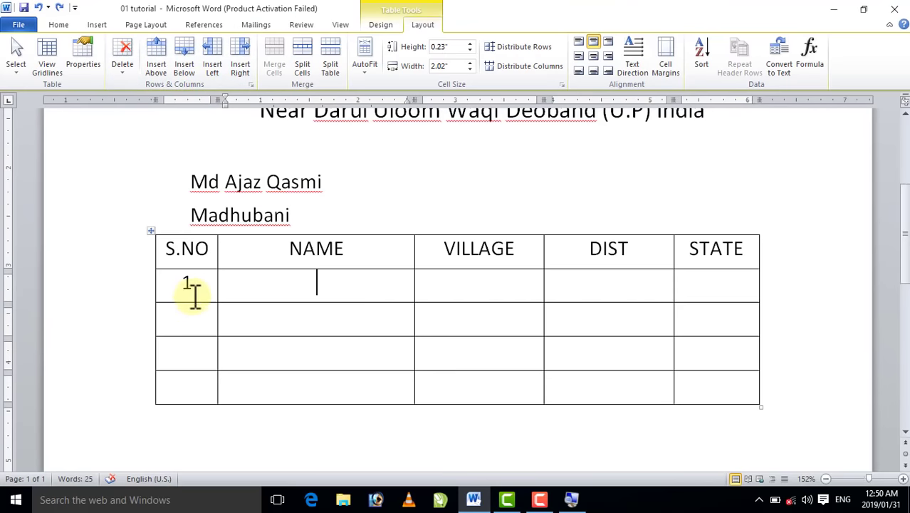
left_click(194, 285)
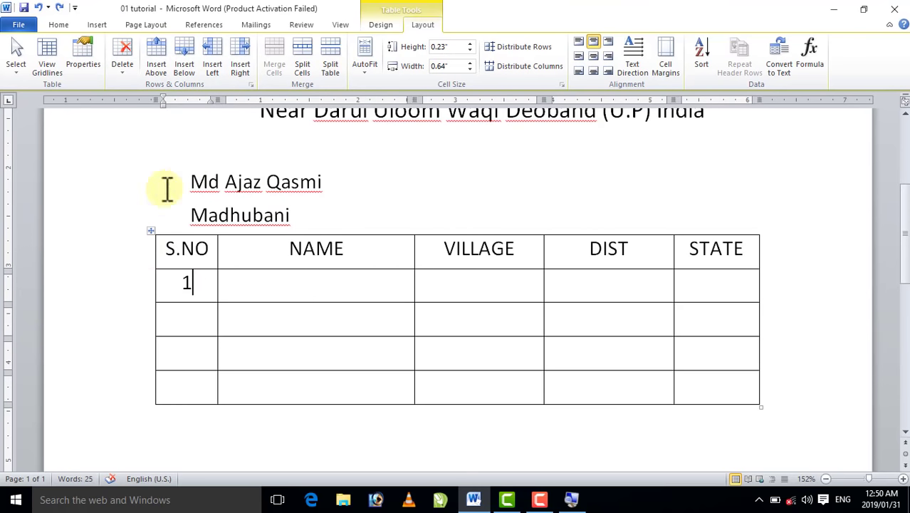
left_click(155, 42)
left_click(155, 42)
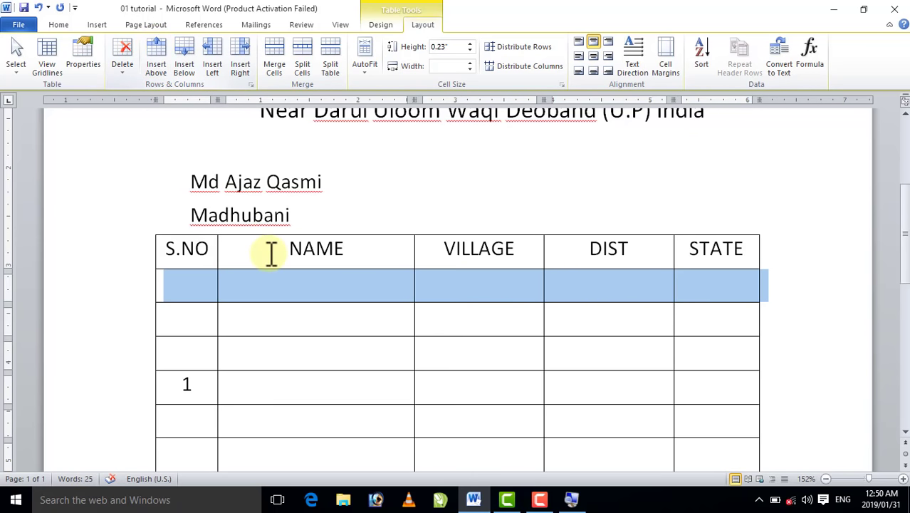
left_click(209, 385)
left_click(208, 387)
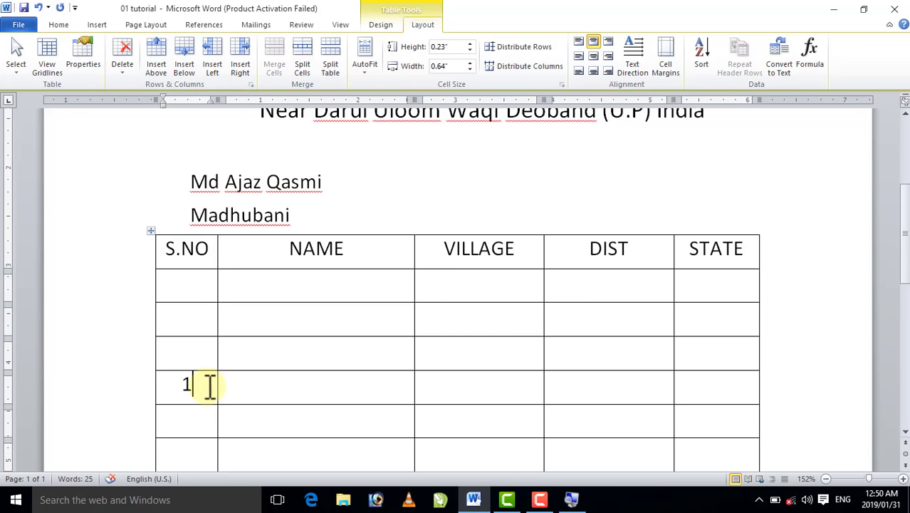
key("Down")
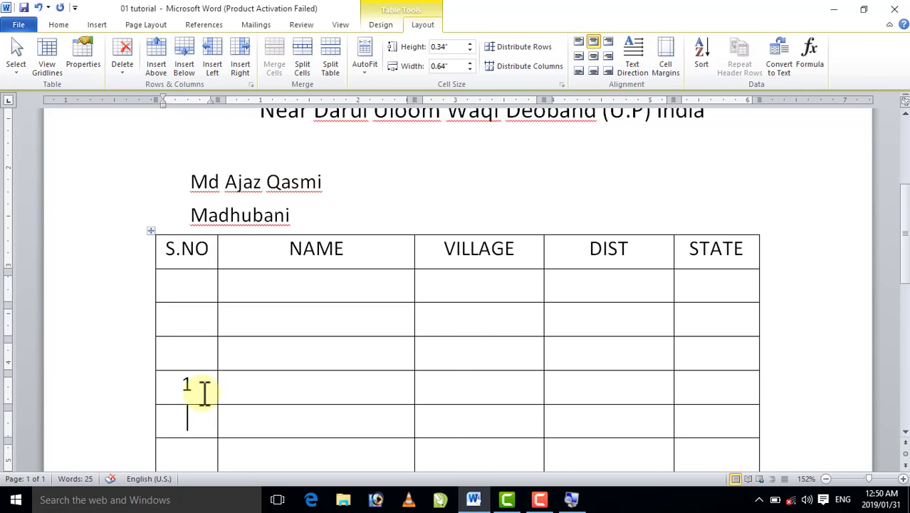
type("2")
left_click(199, 389)
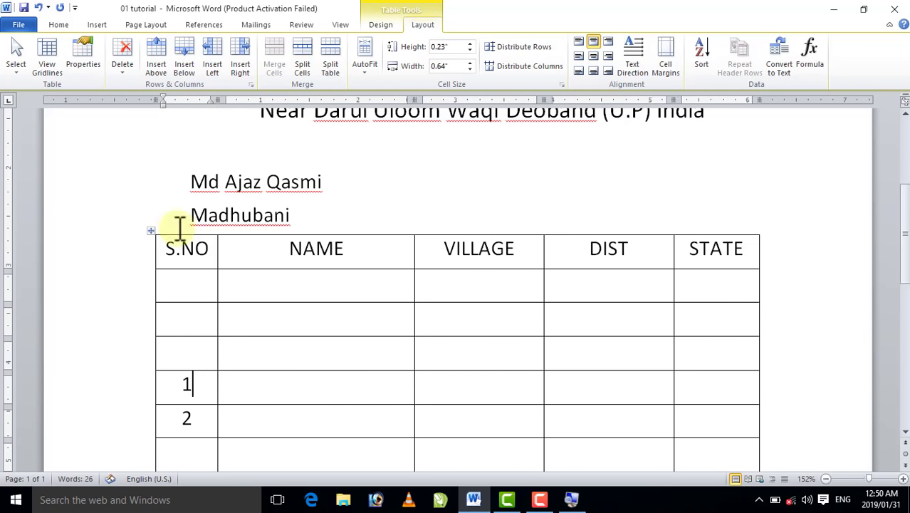
left_click(182, 52)
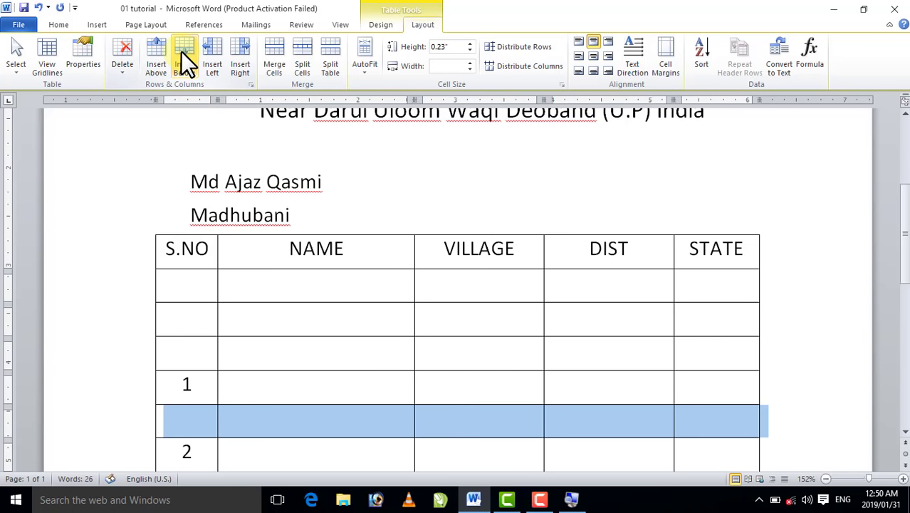
left_click(181, 51)
scroll(268, 229, "down", 2)
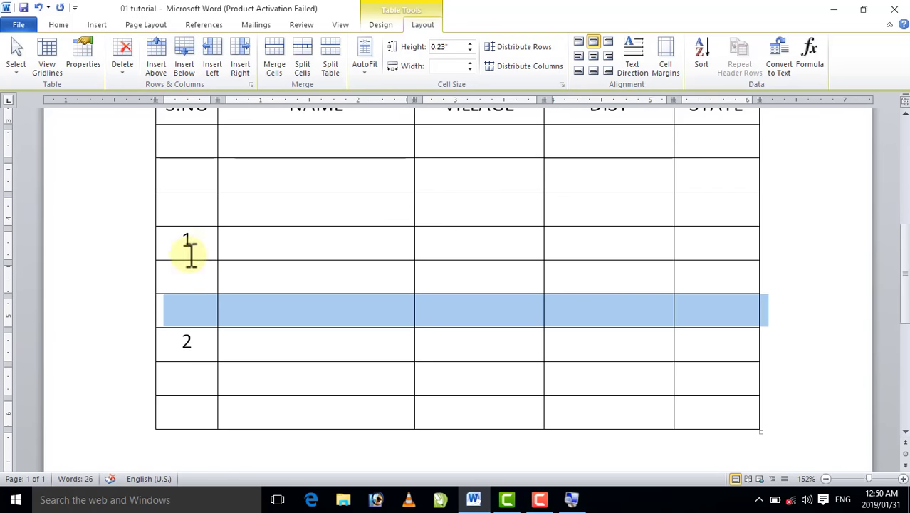
scroll(189, 248, "up", 2)
scroll(193, 247, "down", 1)
scroll(196, 245, "down", 2)
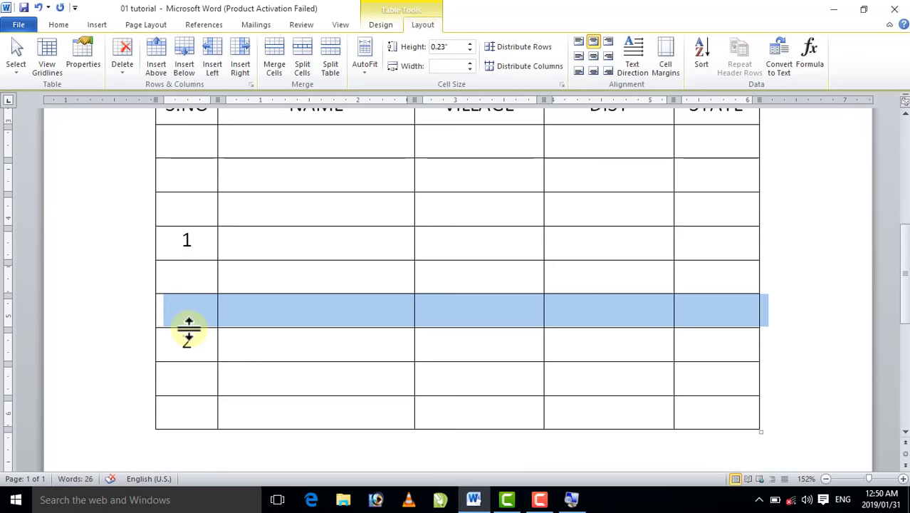
scroll(203, 279, "up", 1)
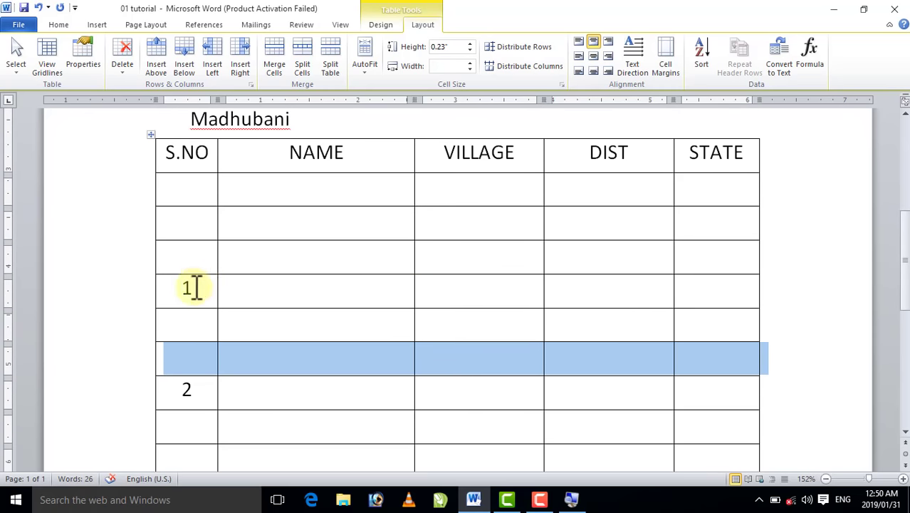
left_click_drag(196, 287, 193, 399)
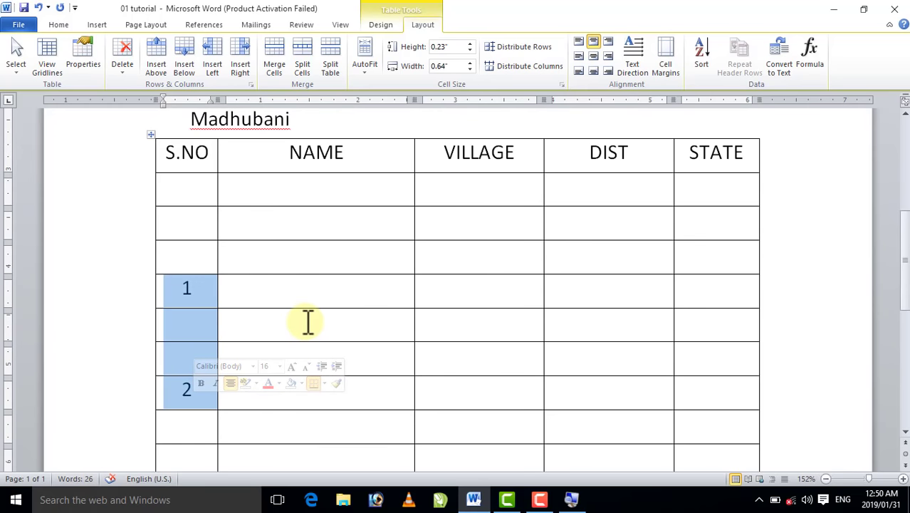
left_click(196, 288)
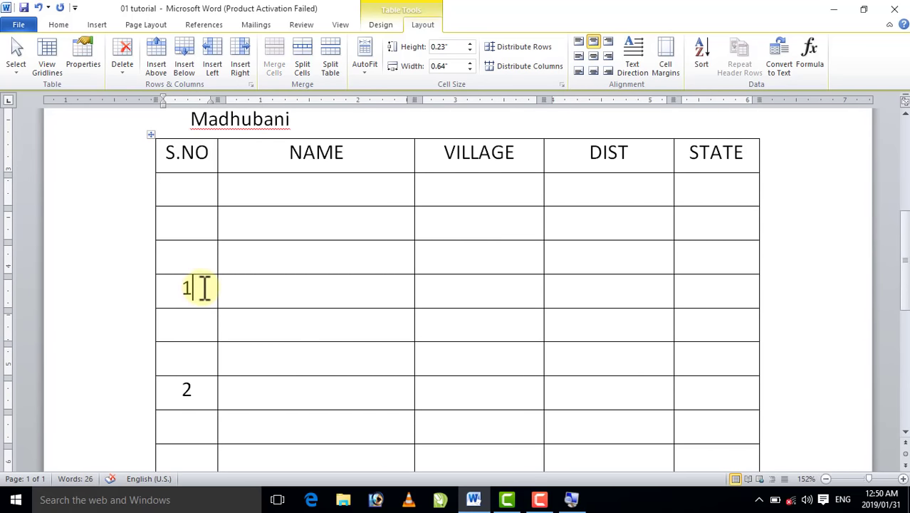
left_click(276, 190)
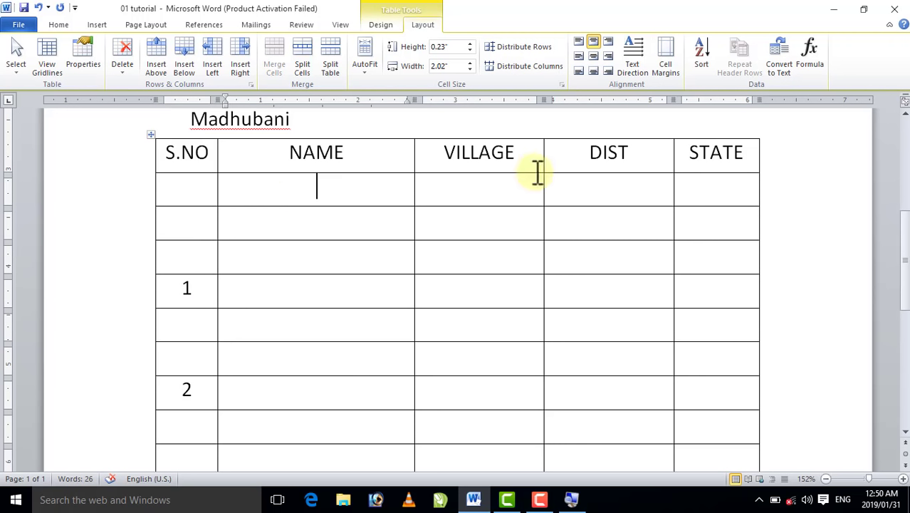
left_click(698, 156)
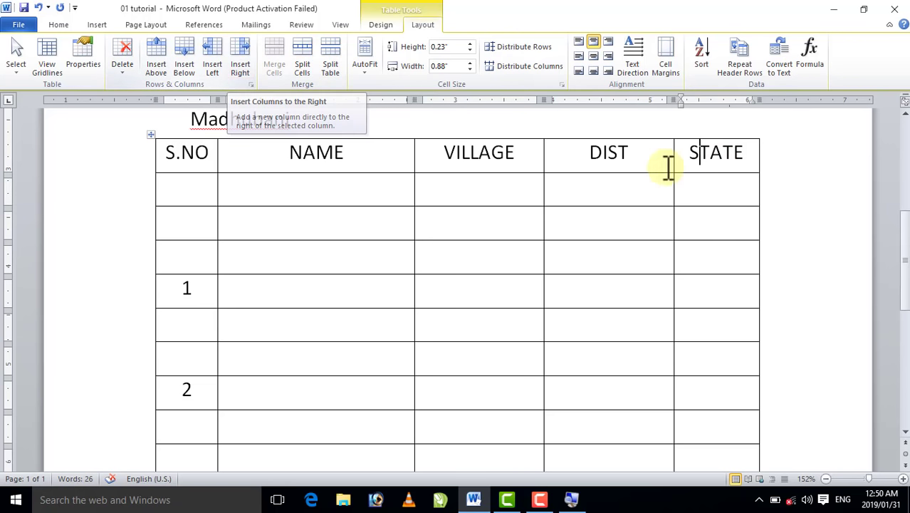
Add a column right of STATE, then undo so the table stays at five columns.
left_click(247, 49)
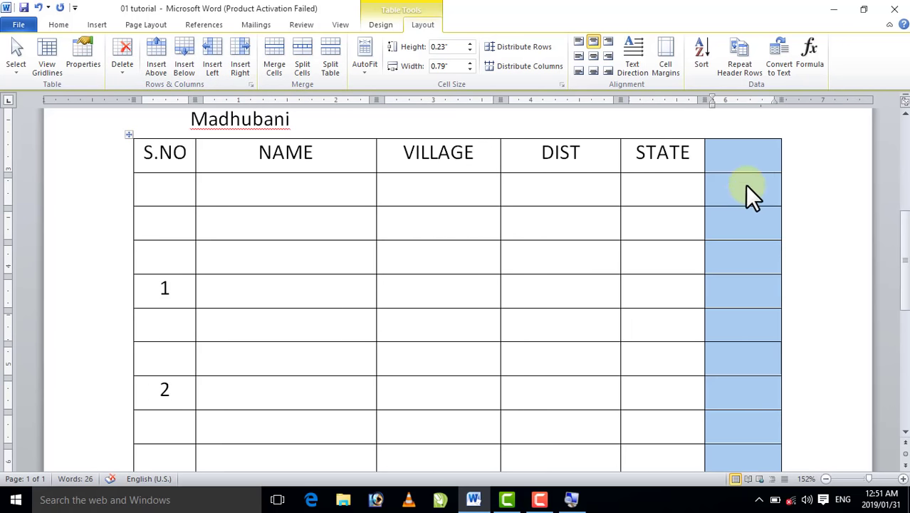
left_click(745, 166)
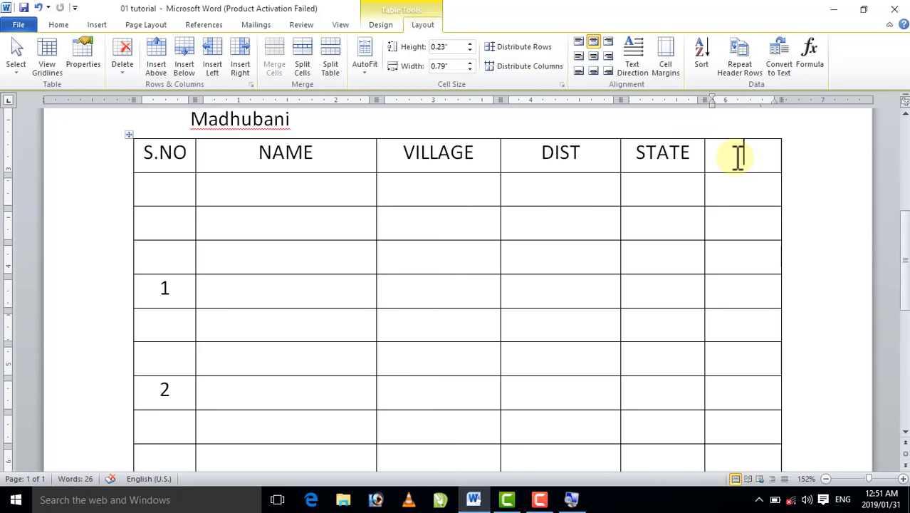
key("ctrl+z")
key("ctrl+z")
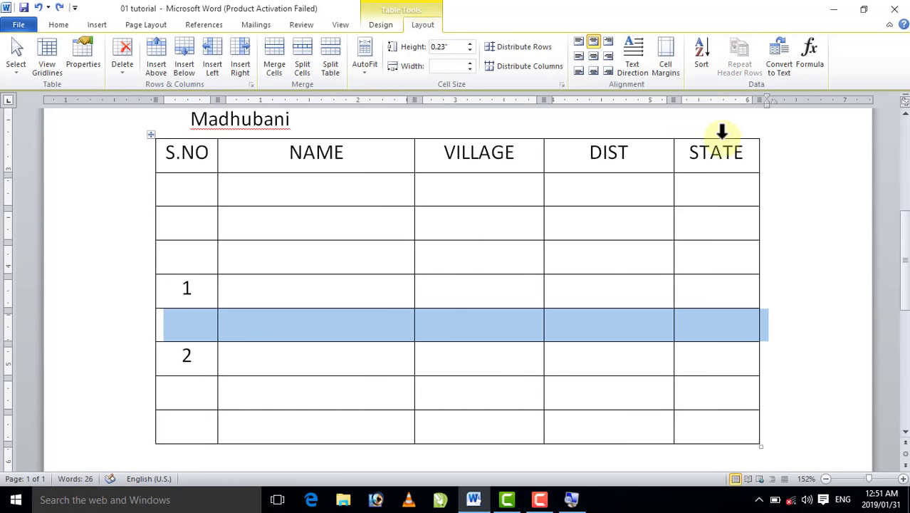
left_click(380, 183)
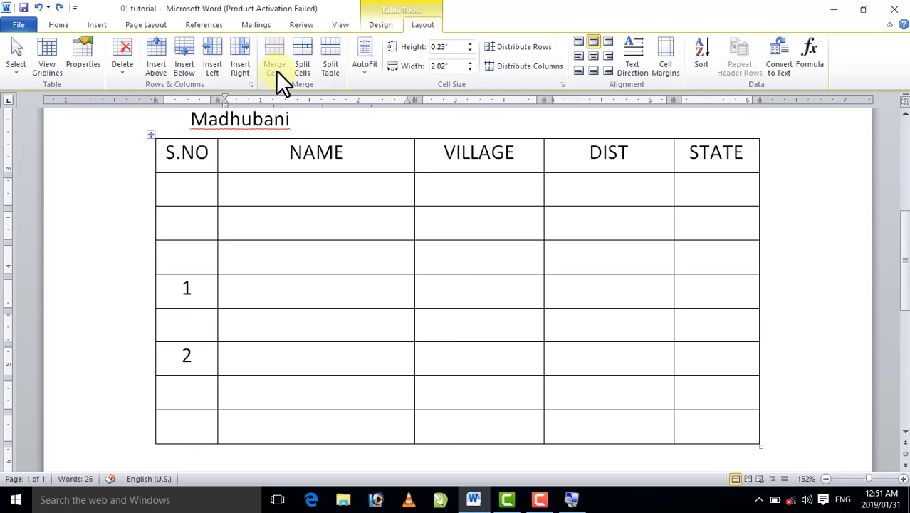
left_click(528, 224)
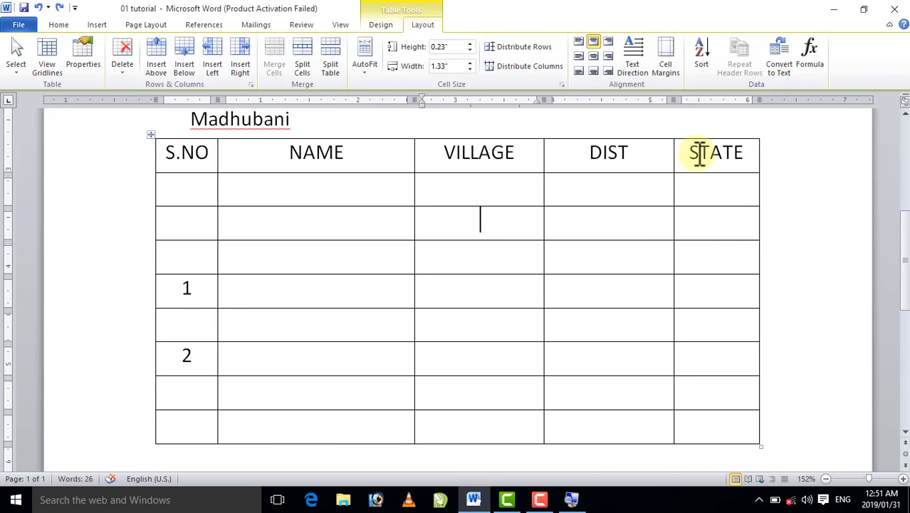
Enter RAJNAGAR under VILLAGE and MADHUBANI under DIST in the first row, then select both headers.
left_click(566, 152)
left_click_drag(566, 152, 524, 150)
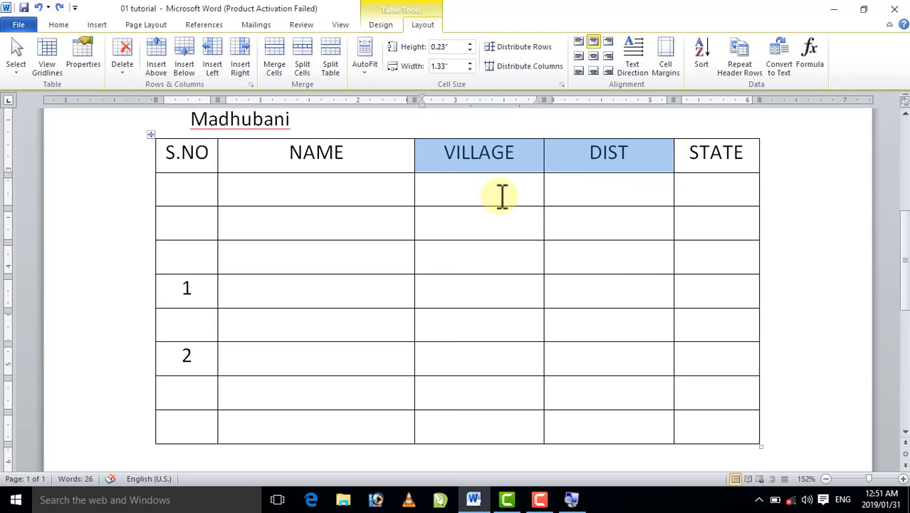
left_click(501, 196)
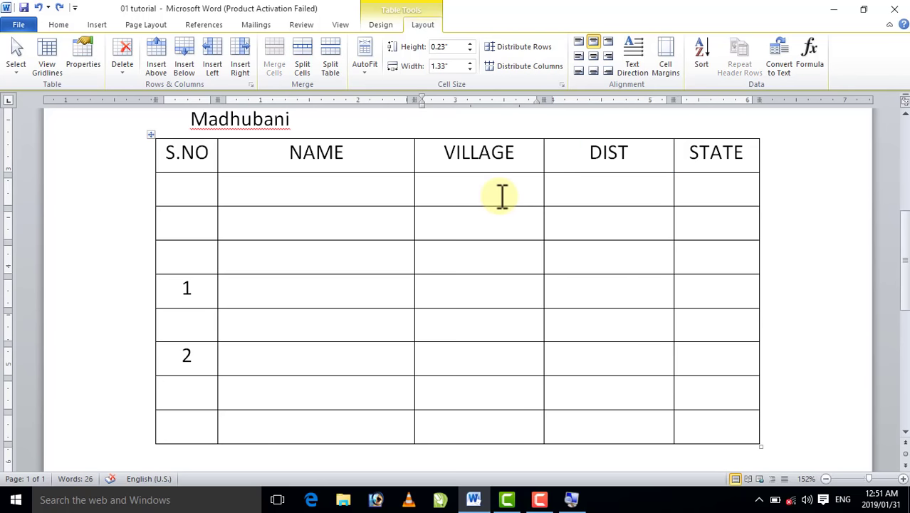
type("RAJNAGAR")
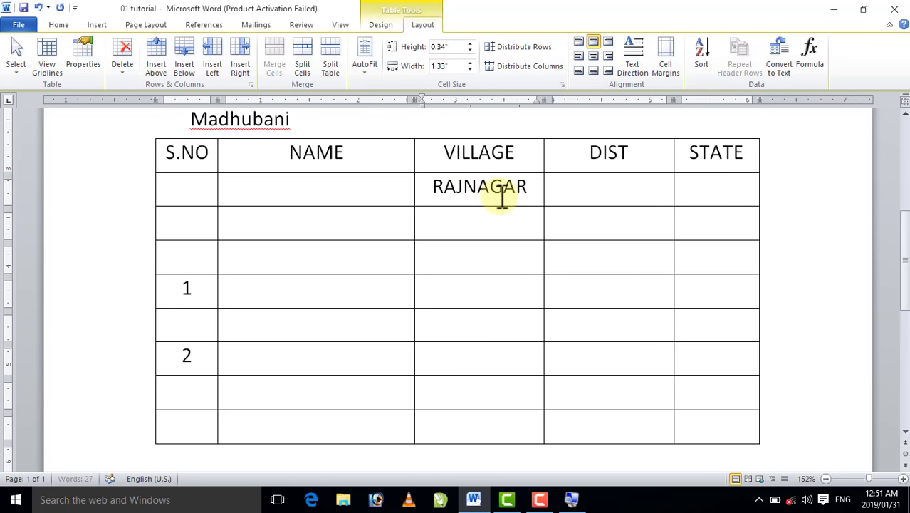
left_click(568, 187)
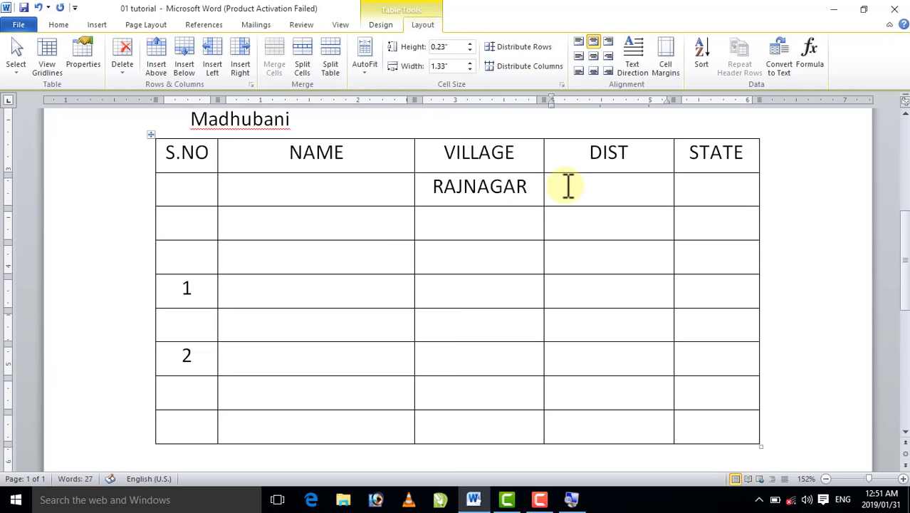
type("MADHUBANI")
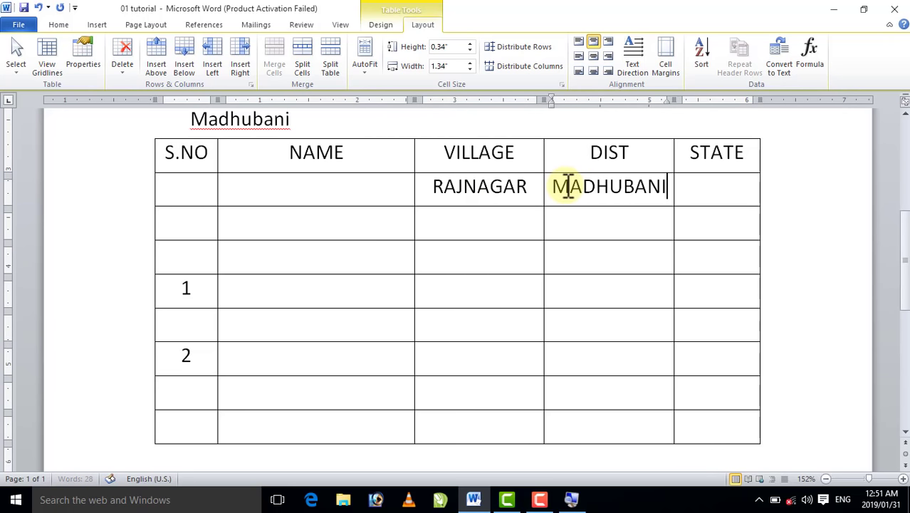
left_click(579, 260)
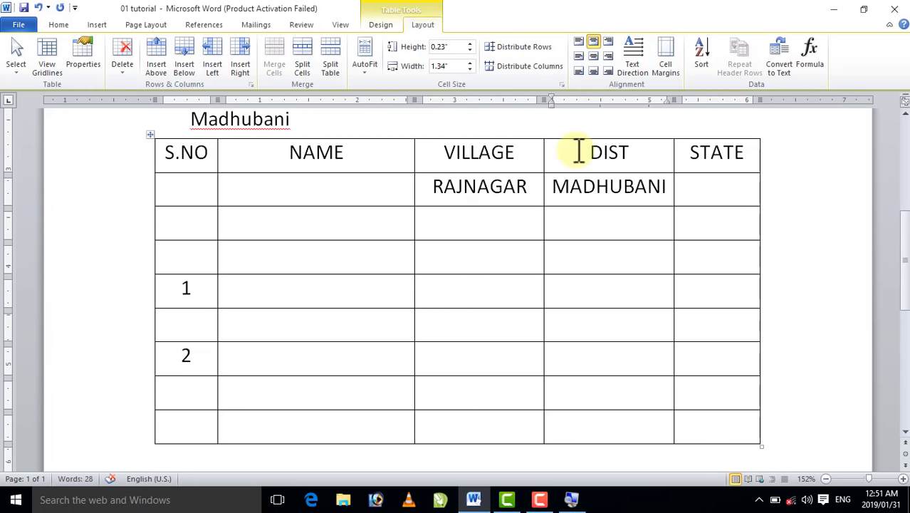
left_click_drag(579, 152, 503, 155)
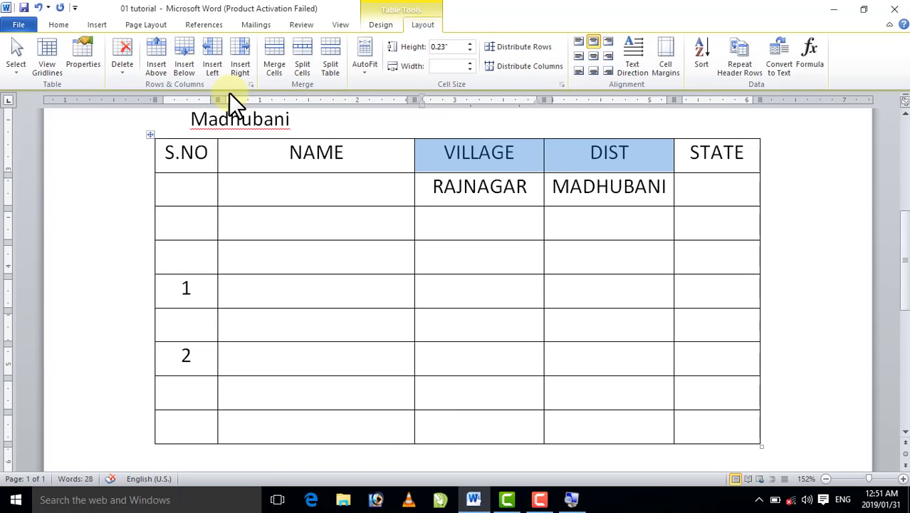
Merge the VILLAGE and DIST header cells and edit the heading to read VILLAGE & DIST.
left_click(277, 57)
left_click(527, 156)
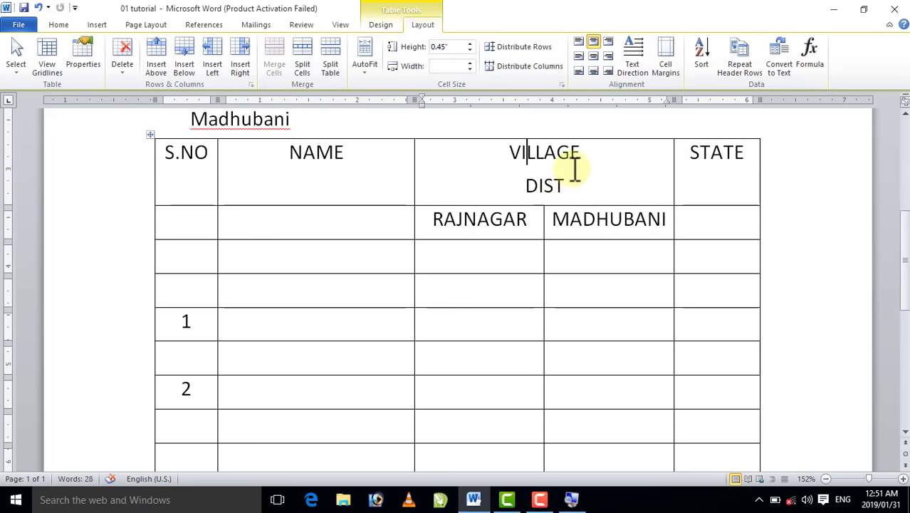
left_click(521, 185)
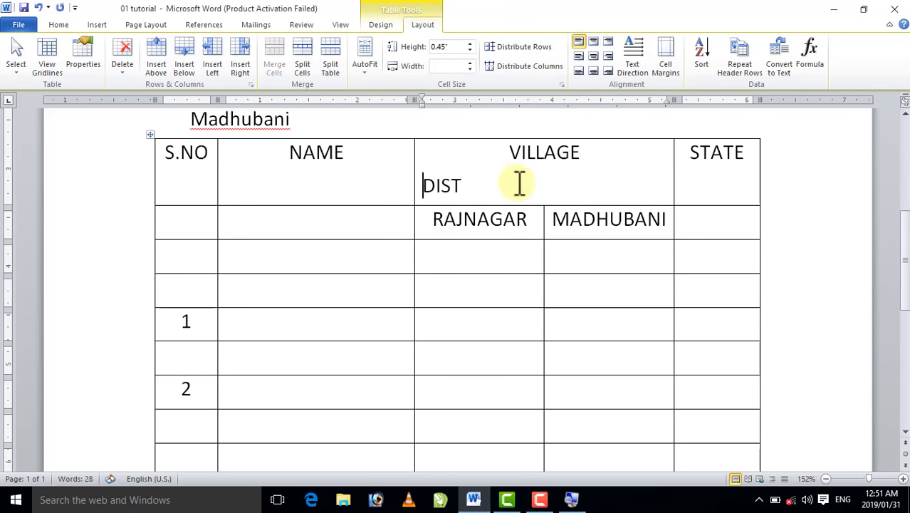
key("BackSpace")
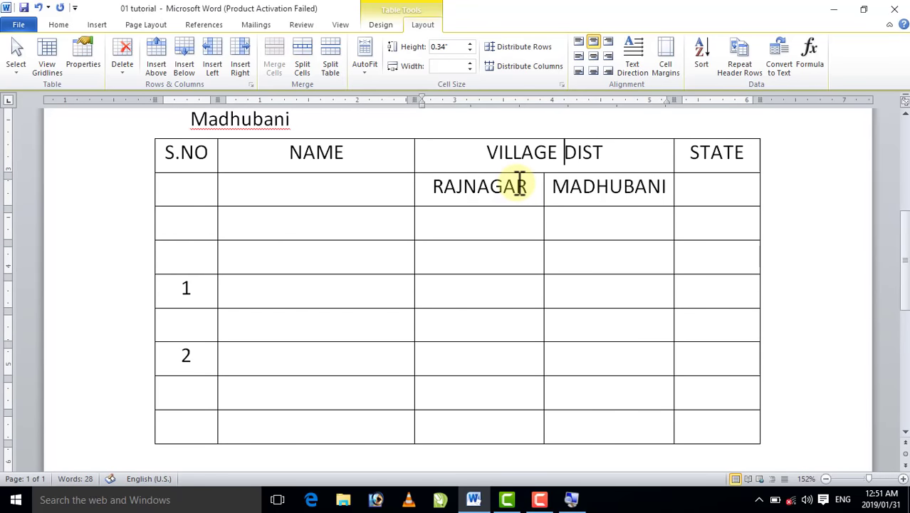
type("&")
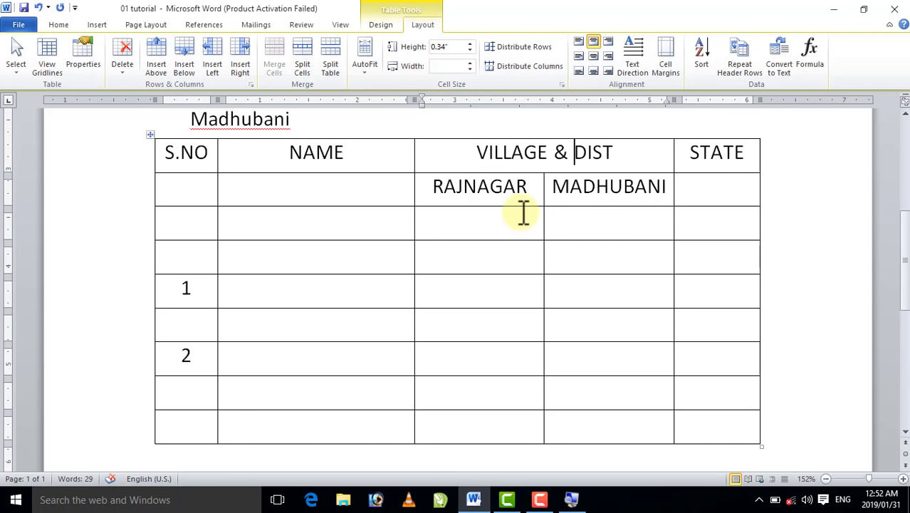
left_click(477, 223)
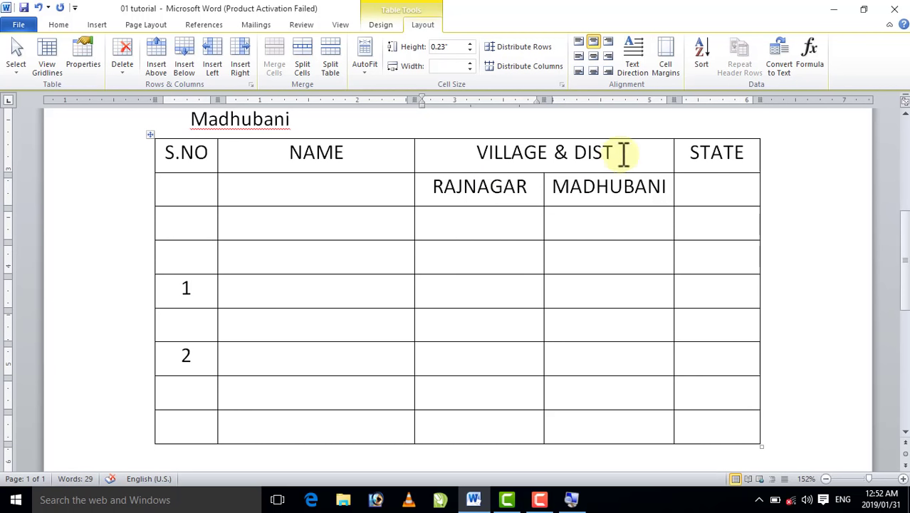
left_click_drag(619, 152, 524, 157)
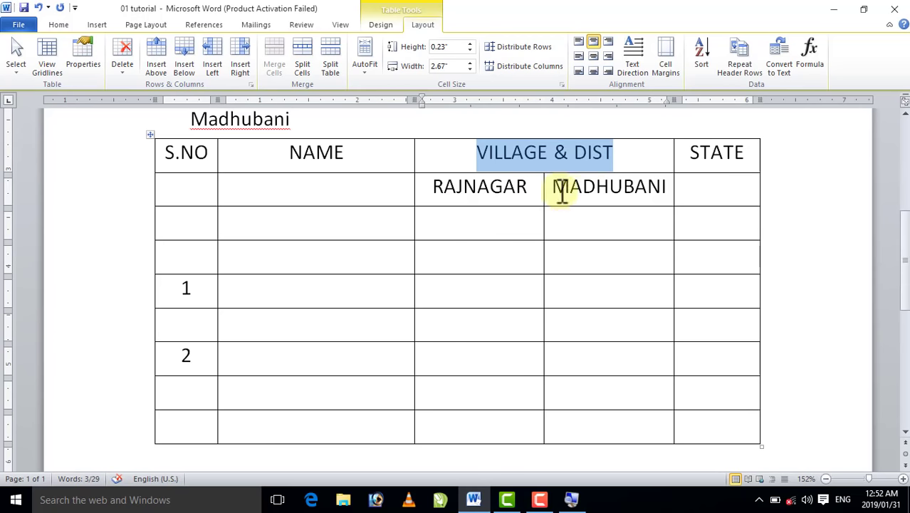
mouse_move(534, 150)
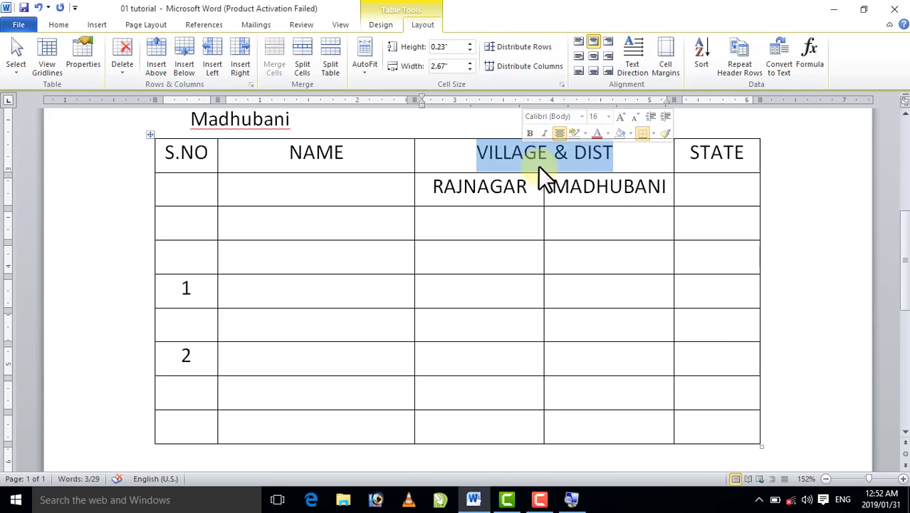
left_click(583, 153)
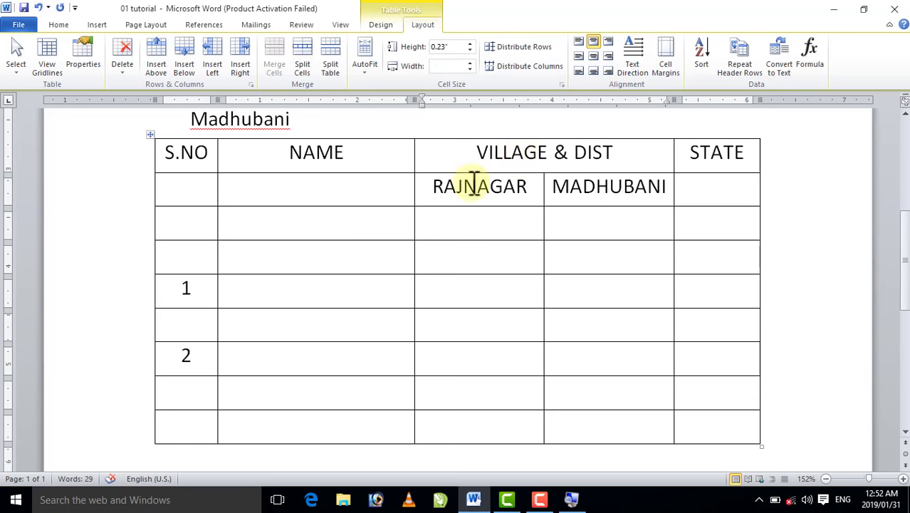
Split the second-row NAME cell into 3 columns with Split Cells.
left_click_drag(449, 226, 386, 224)
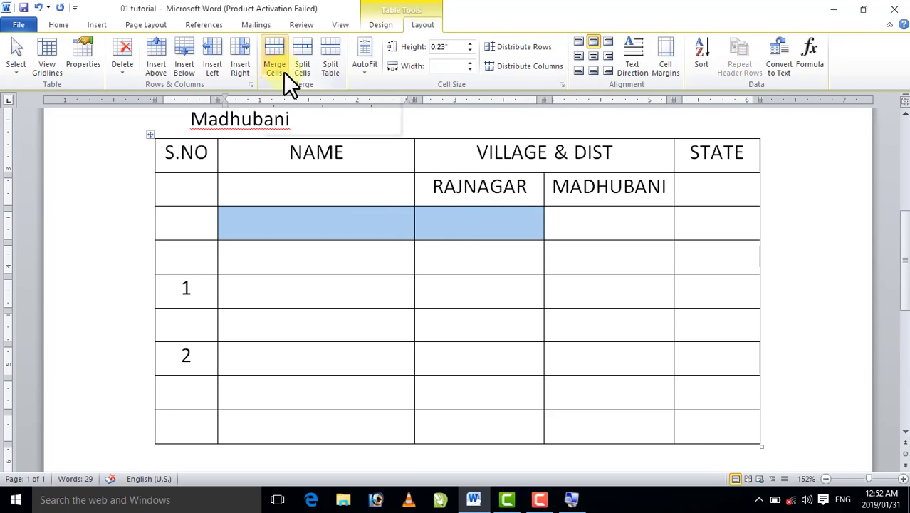
left_click(338, 219)
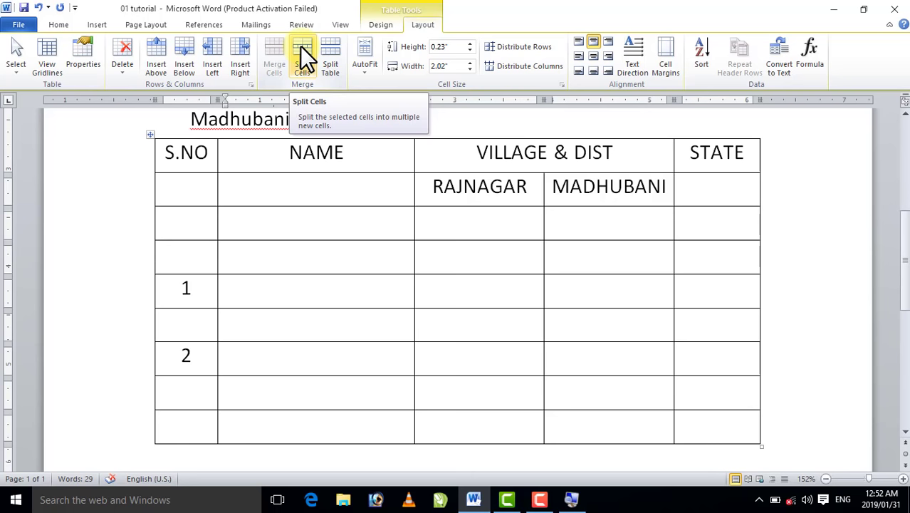
left_click(301, 49)
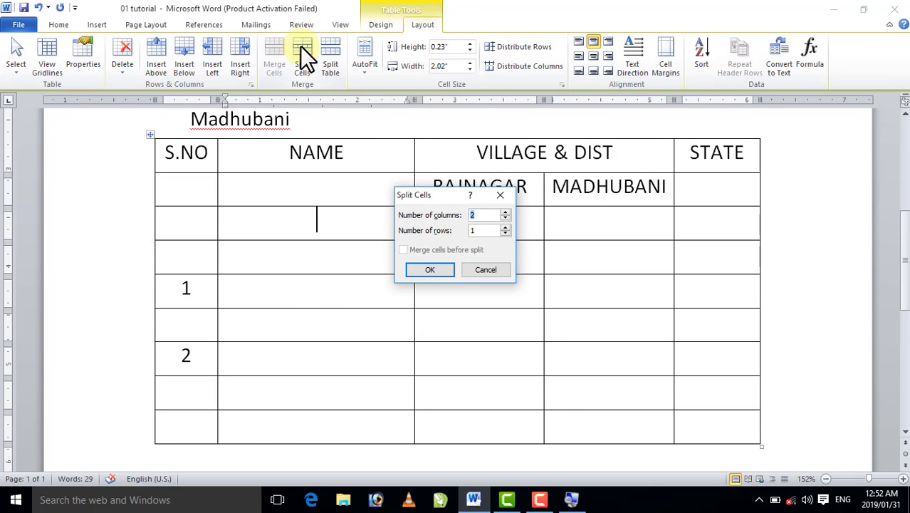
left_click(505, 211)
left_click(430, 269)
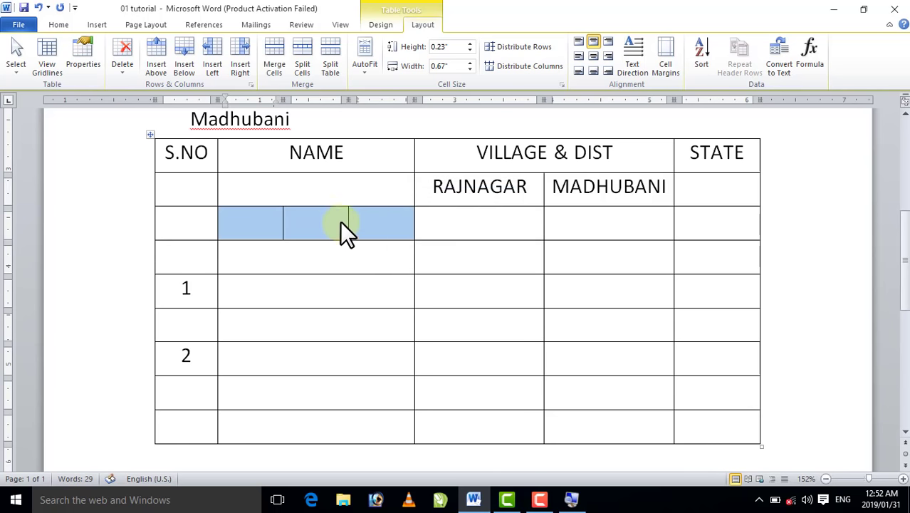
left_click(311, 184)
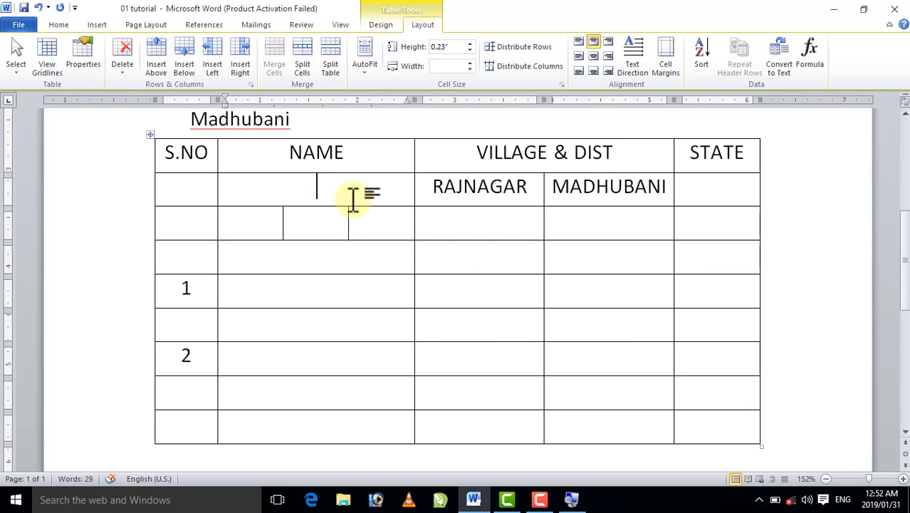
Type the header 'gender' in the cell above the split cells.
type("gN")
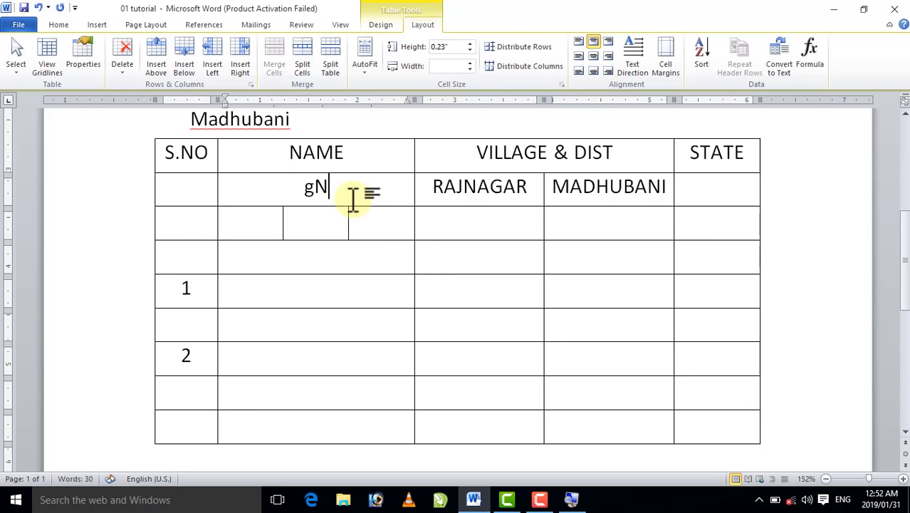
key("BackSpace")
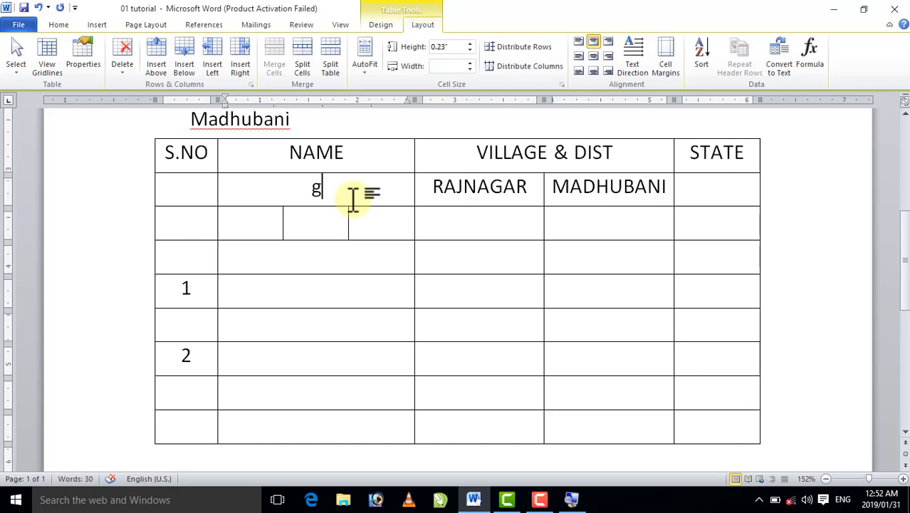
type("en")
type("der")
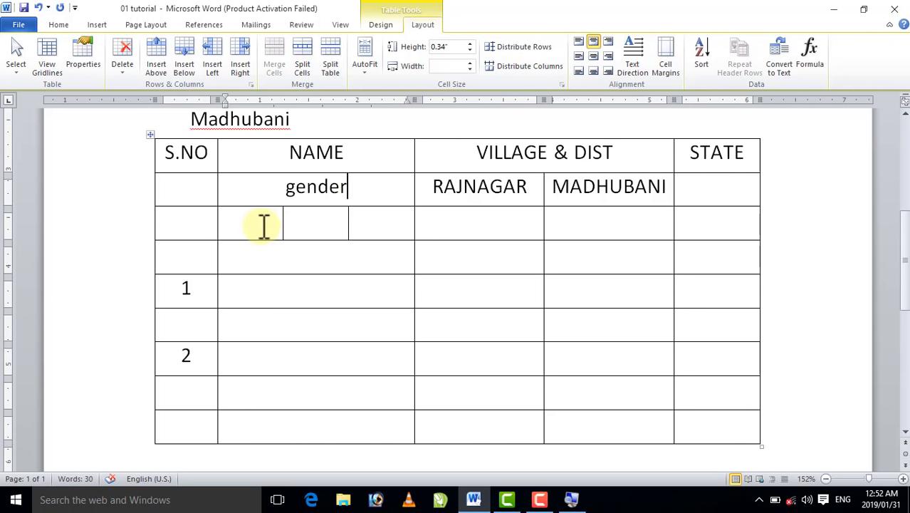
Label the three split cells under gender m, f and other.
left_click(263, 227)
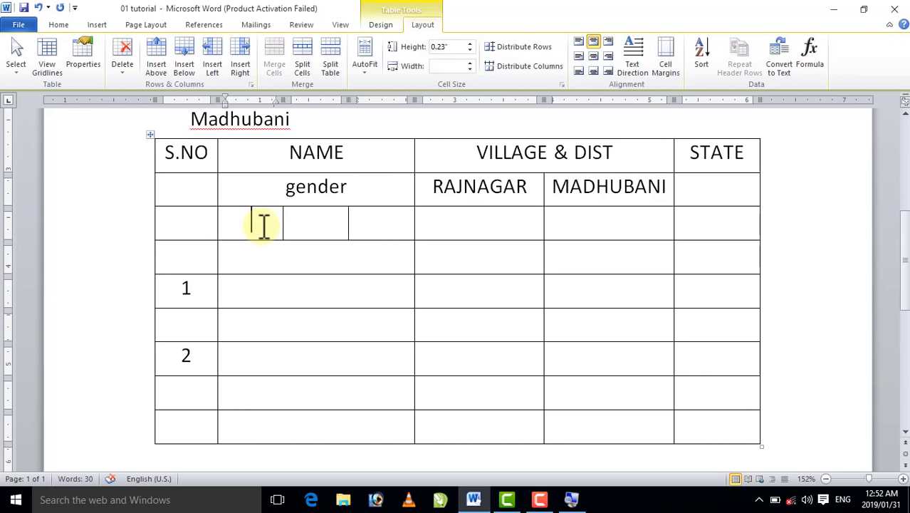
type("m")
key("Tab")
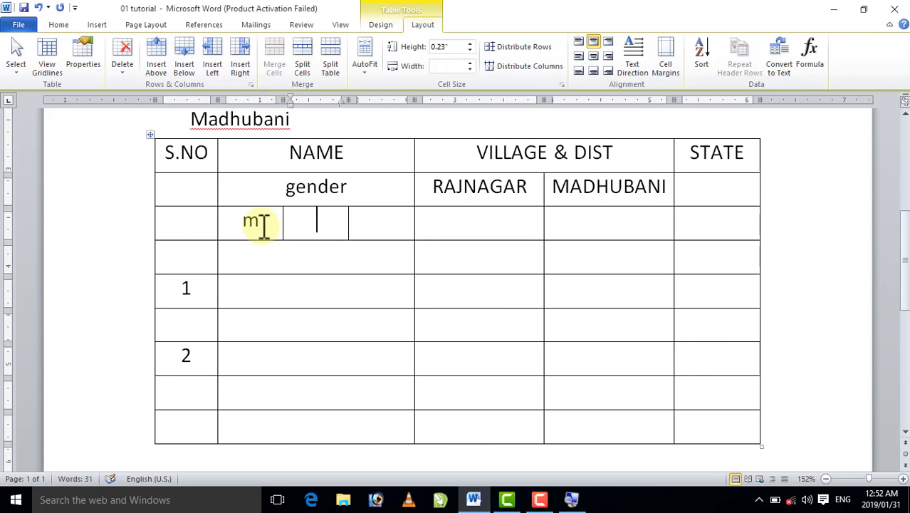
type("f")
key("Tab")
type("o")
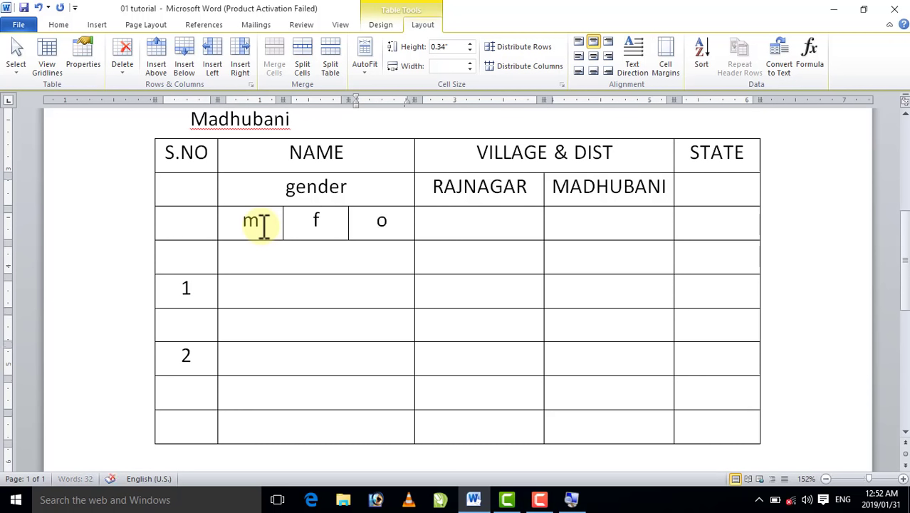
type("ther")
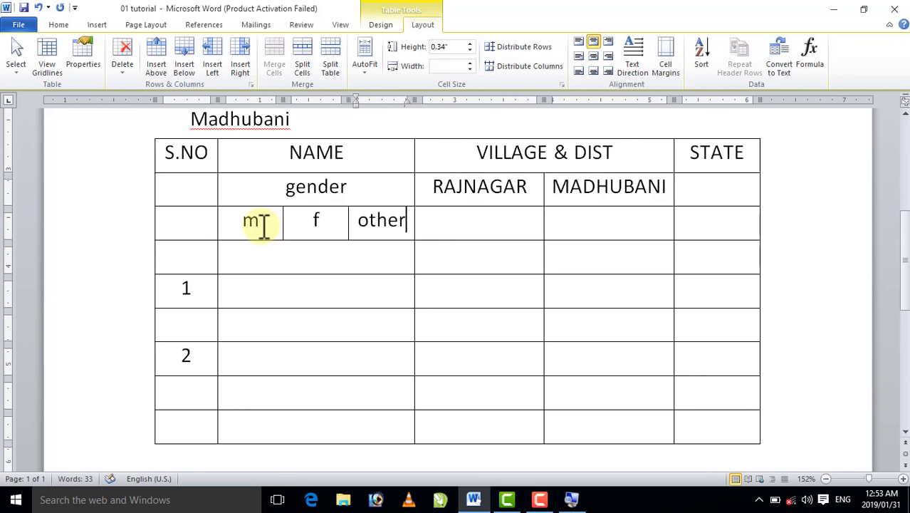
left_click(290, 257)
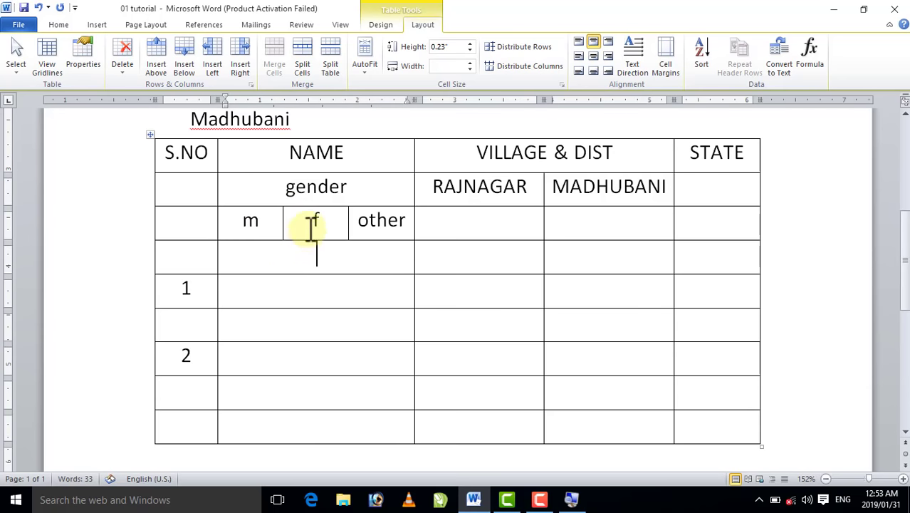
left_click(282, 198)
left_click(245, 221)
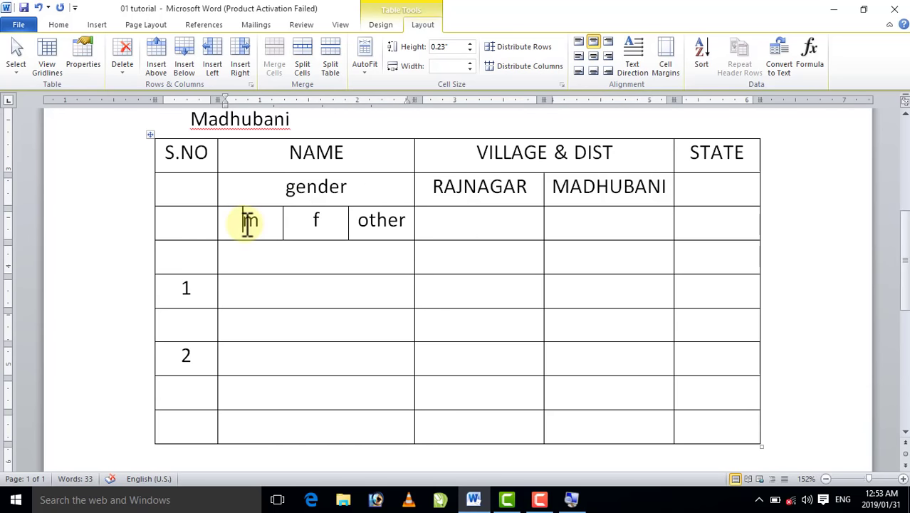
left_click(327, 254)
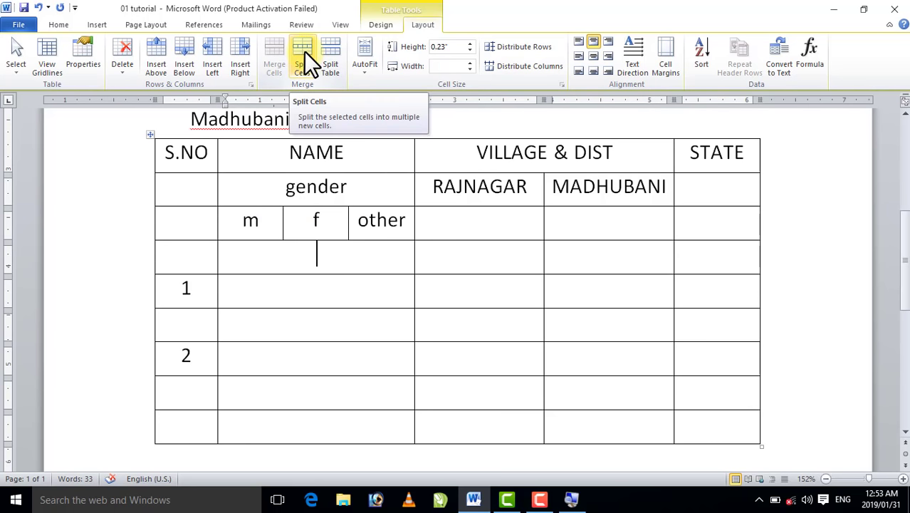
Split the table above row 2 and centre the new blank line between the parts.
left_click(393, 346)
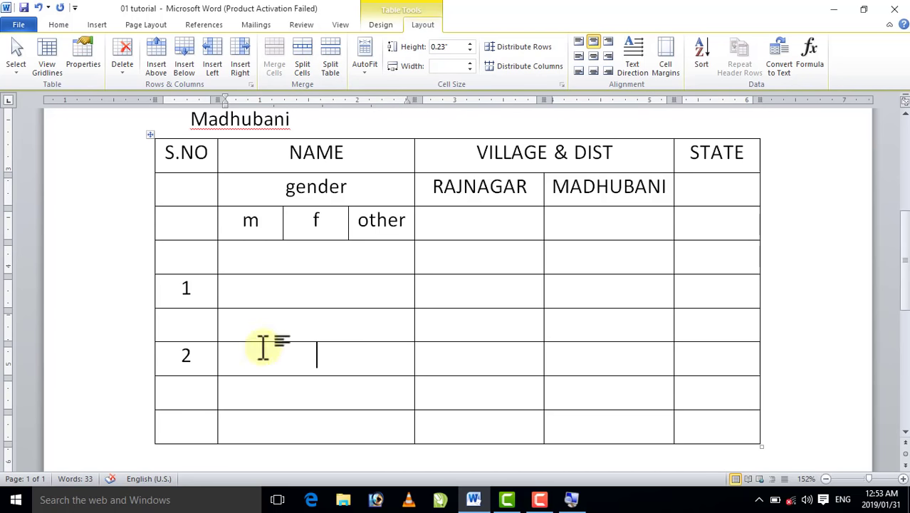
scroll(360, 244, "up", 3)
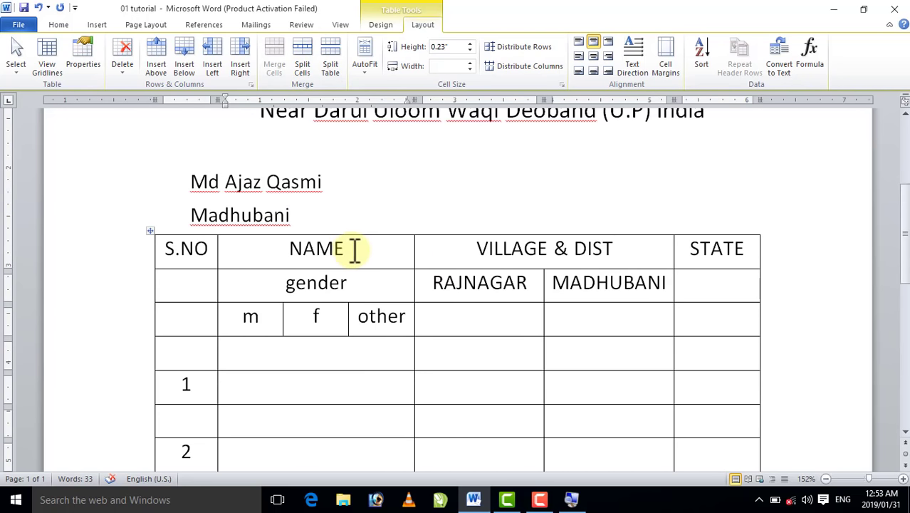
scroll(354, 249, "down", 3)
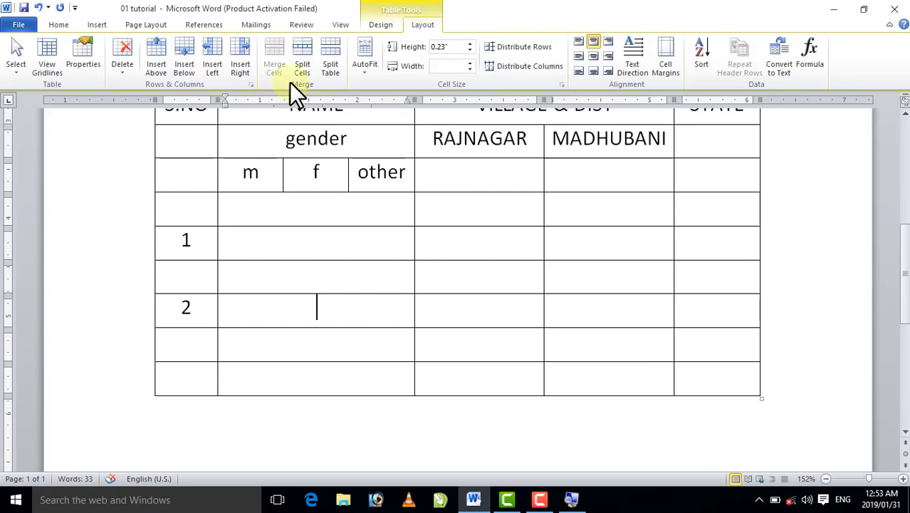
left_click(334, 52)
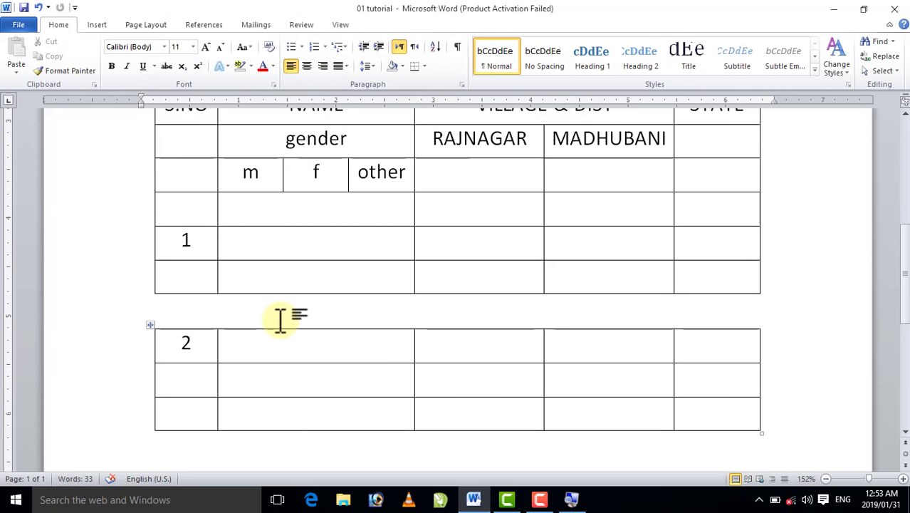
key("Return")
key("Return")
scroll(280, 320, "down", 1)
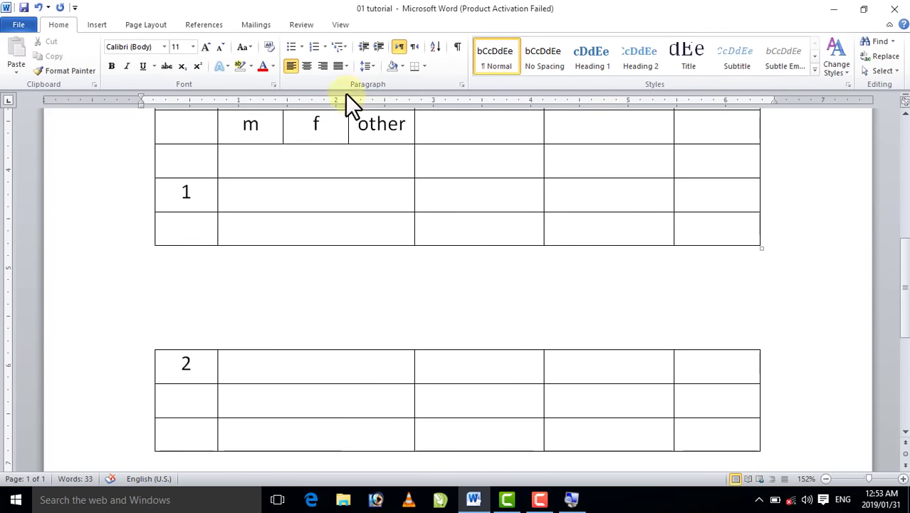
left_click(311, 64)
type("stu")
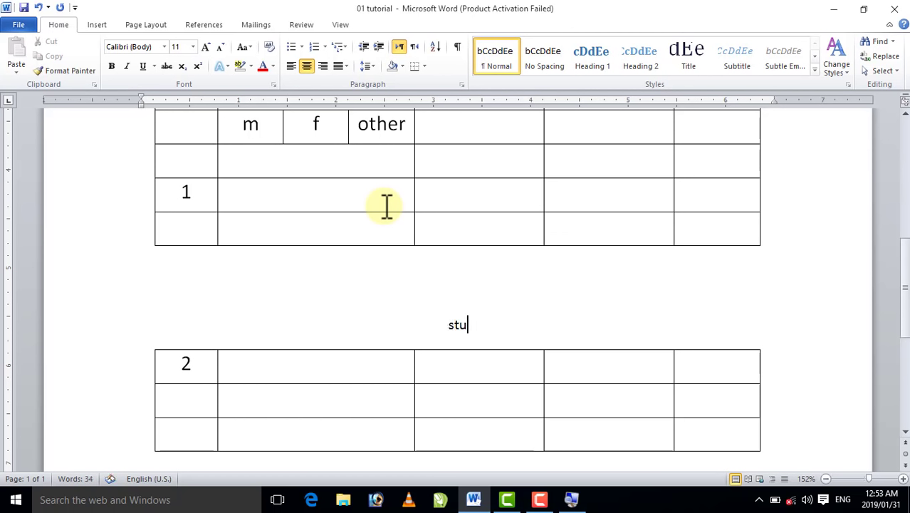
Finish the centred caption between the tables so it reads 'Students of 10th'.
type("de")
type("nts of")
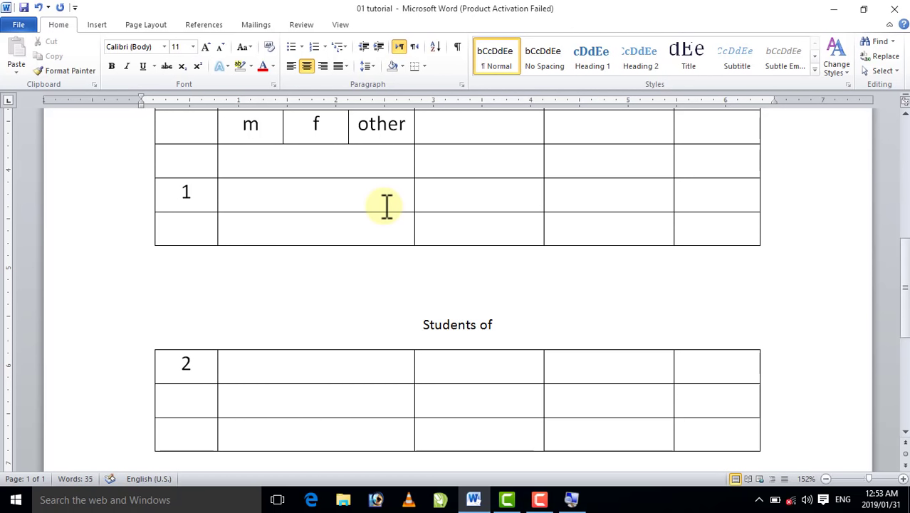
type(" 1")
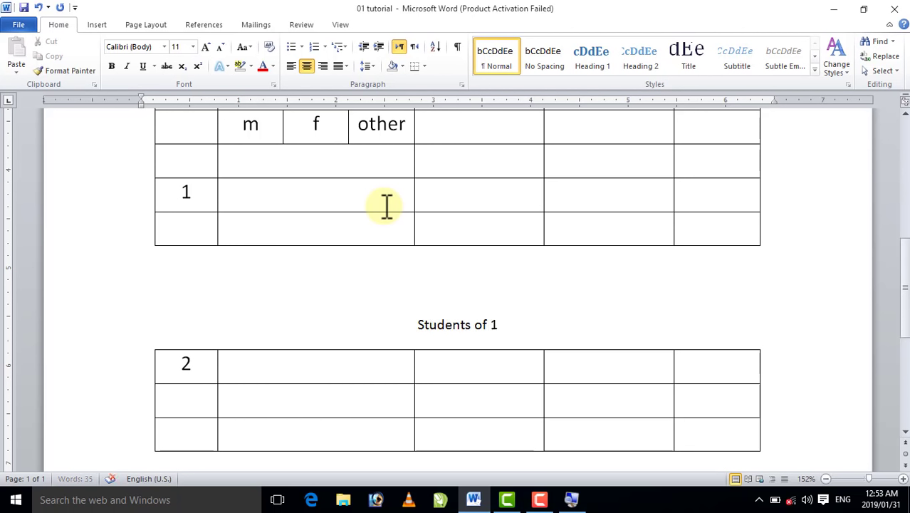
type("0")
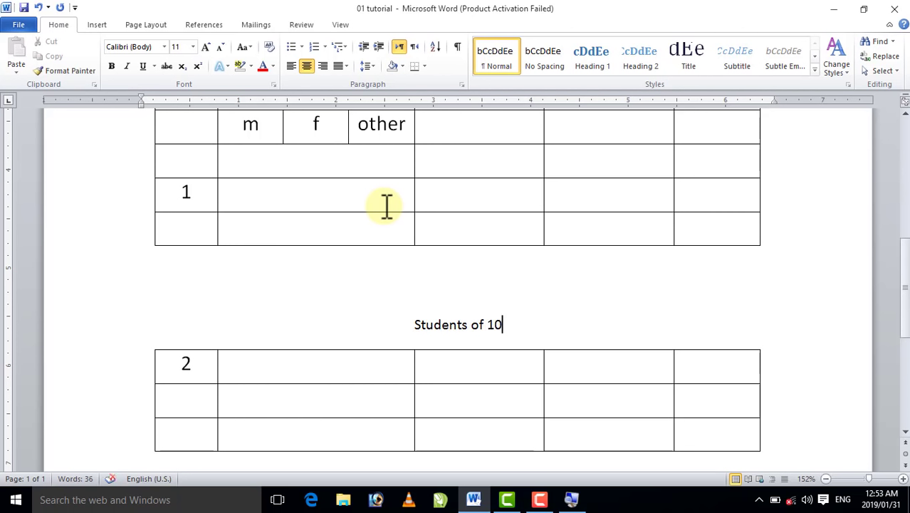
type("th")
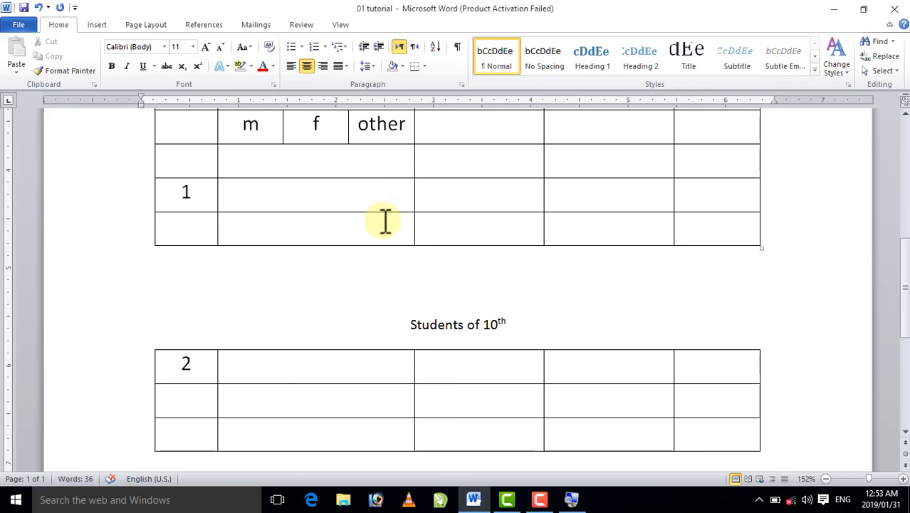
scroll(442, 235, "up", 4)
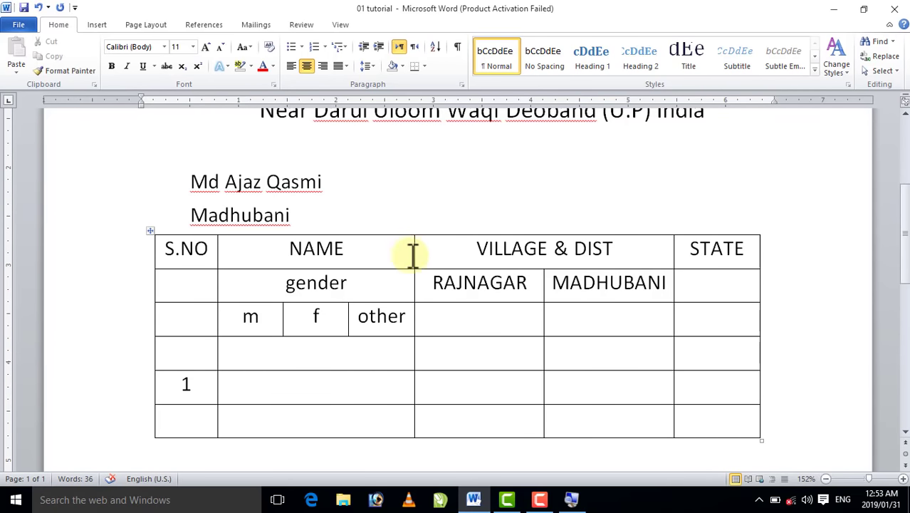
scroll(403, 281, "down", 3)
scroll(402, 335, "down", 3)
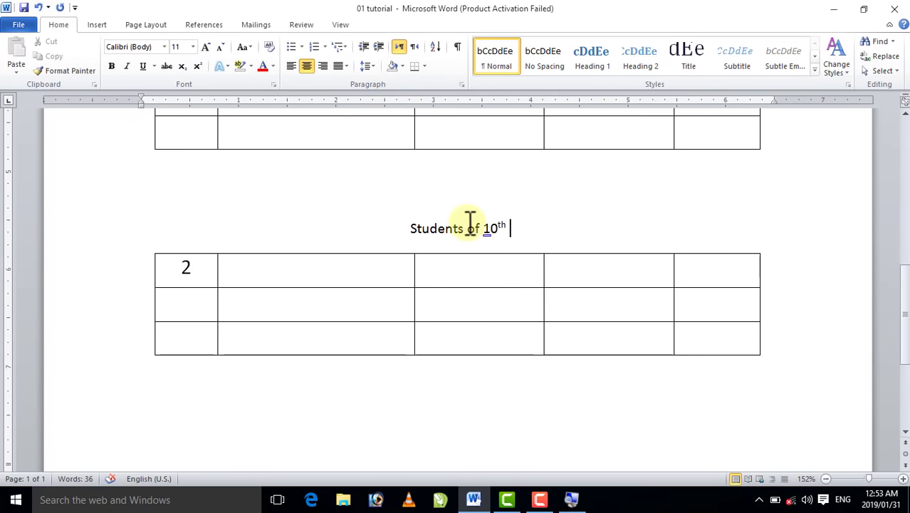
scroll(469, 223, "up", 3)
Set the table to AutoFit Contents and test it with filler text under RAJNAGAR.
scroll(450, 309, "down", 1)
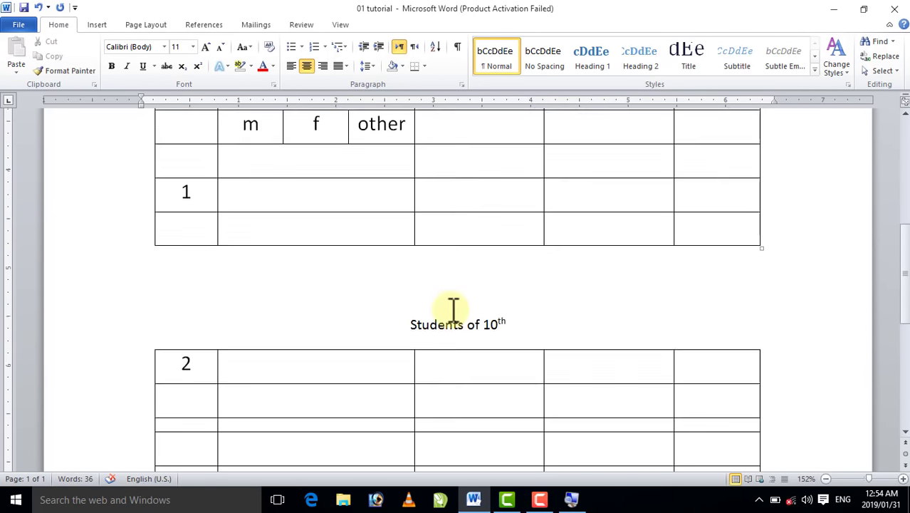
scroll(518, 266, "down", 3)
scroll(486, 258, "up", 3)
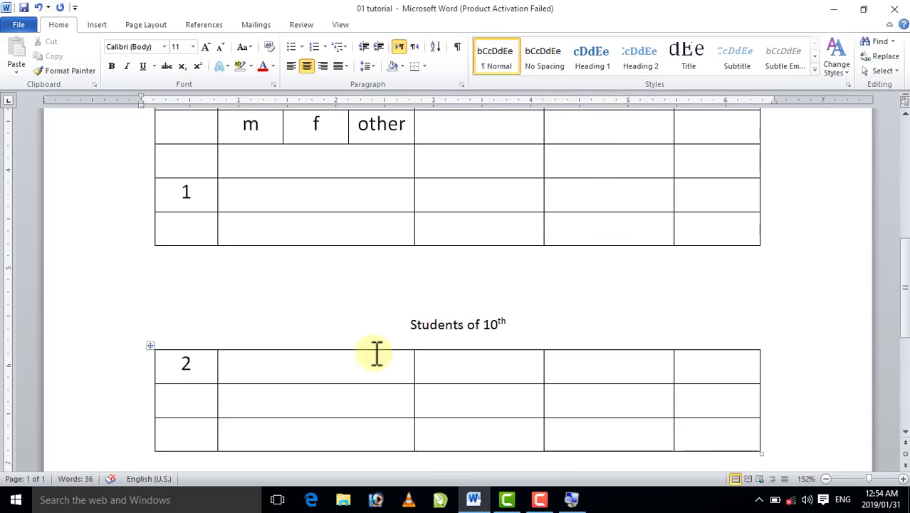
scroll(397, 274, "up", 3)
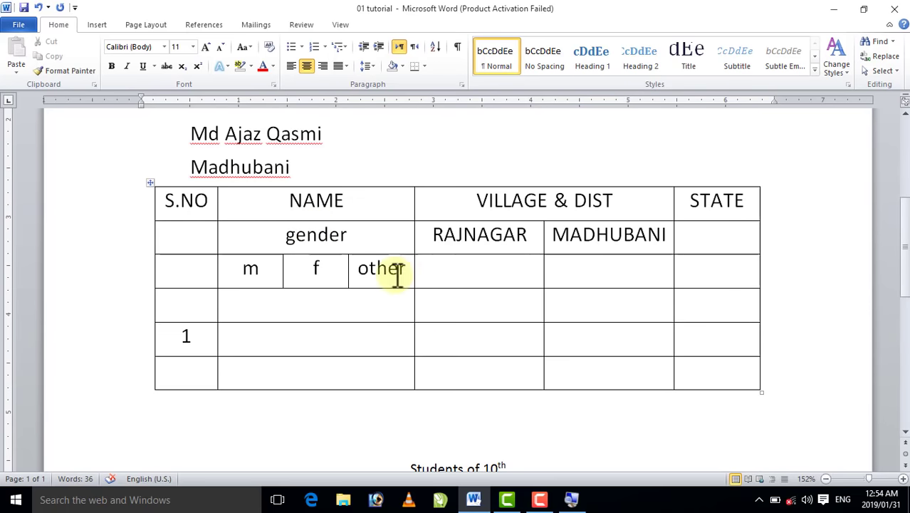
left_click(466, 268)
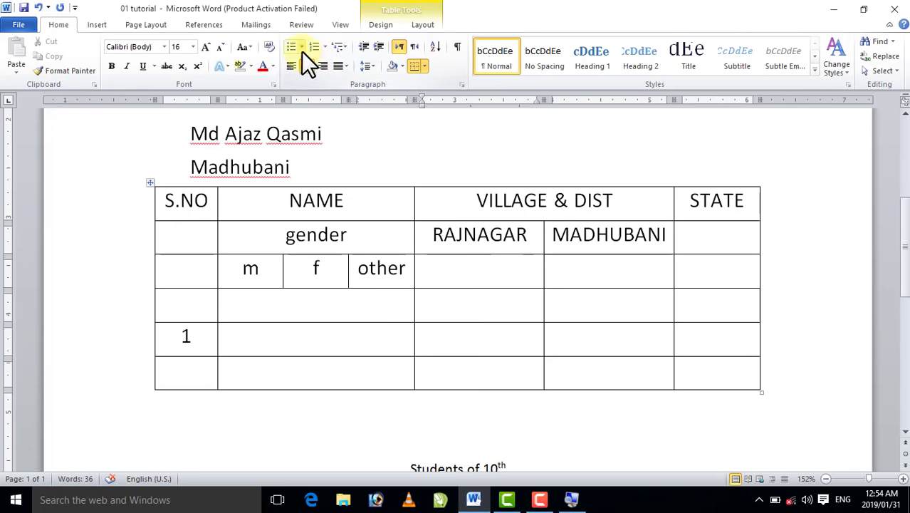
left_click(423, 25)
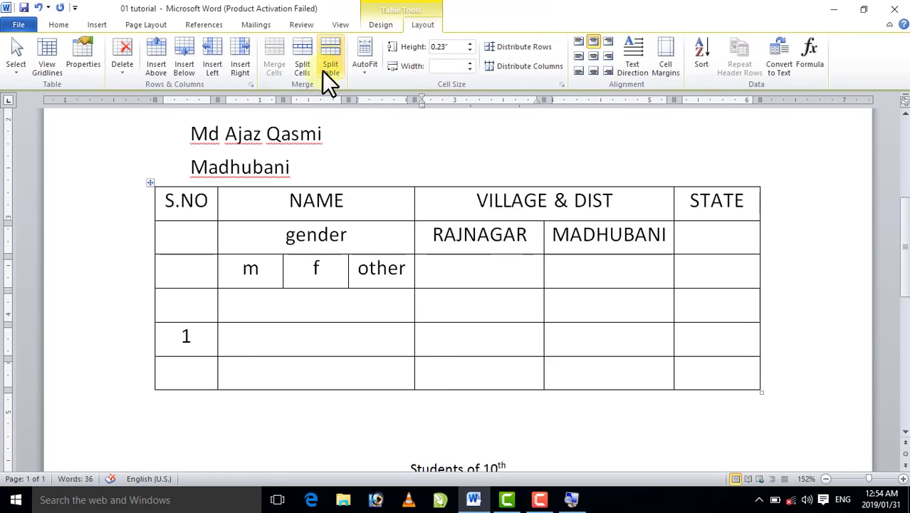
left_click(364, 76)
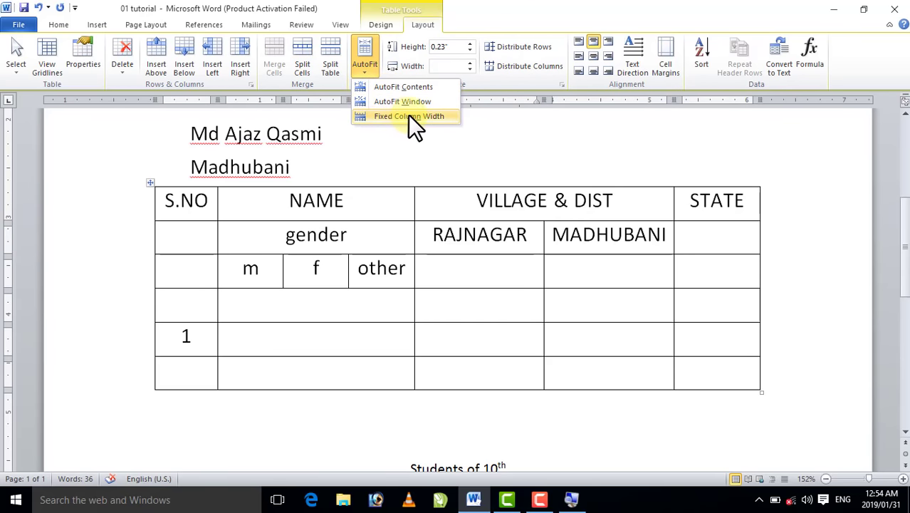
left_click(528, 230)
type("lksjfalkdjak")
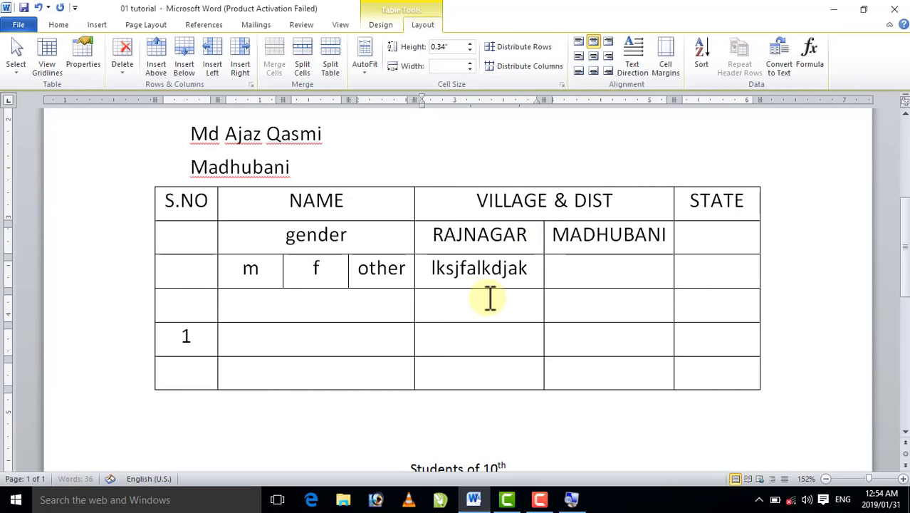
type("fjaf afalf dfaslfkasjdfkadfjkfjf")
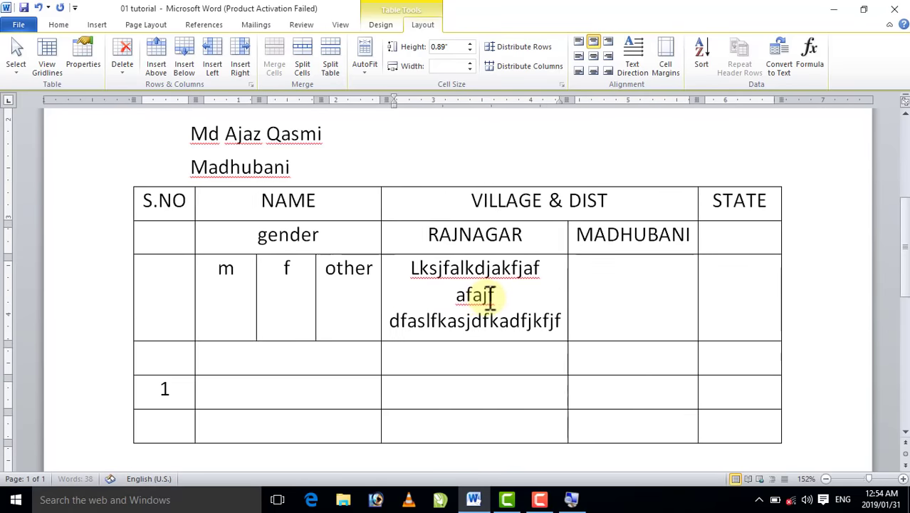
type("djfdkajdfkfdjkfjj")
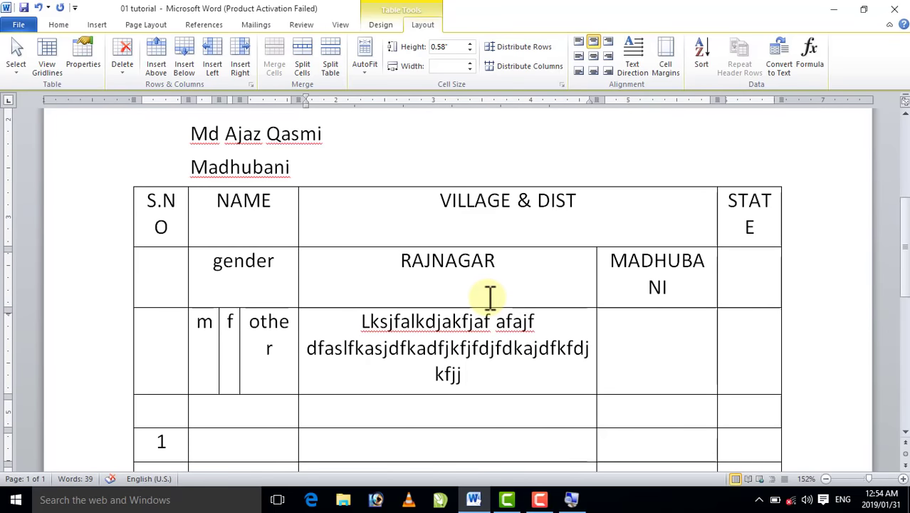
key("BackSpace")
key("BackSpace")
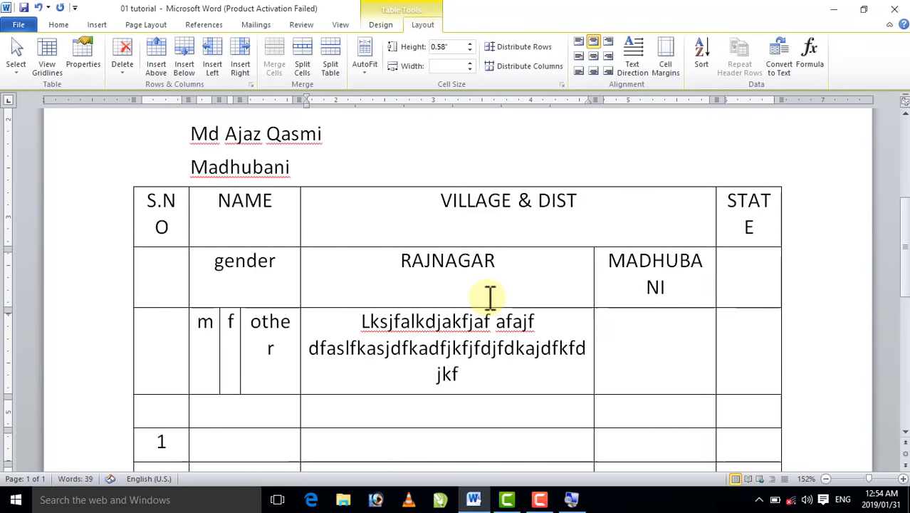
key("BackSpace")
key("BackSpace")
key("BackSpace")
key("BackSpace")
key("BackSpace")
key("BackSpace")
key("BackSpace")
key("BackSpace")
key("BackSpace")
key("BackSpace")
key("BackSpace")
key("BackSpace")
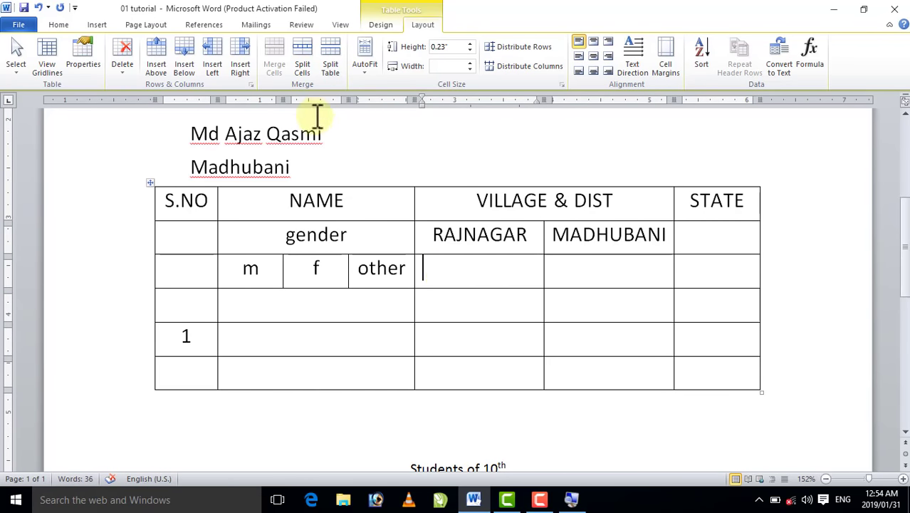
Switch to Fixed Column Width, retest with filler text under RAJNAGAR, then erase it.
left_click(362, 71)
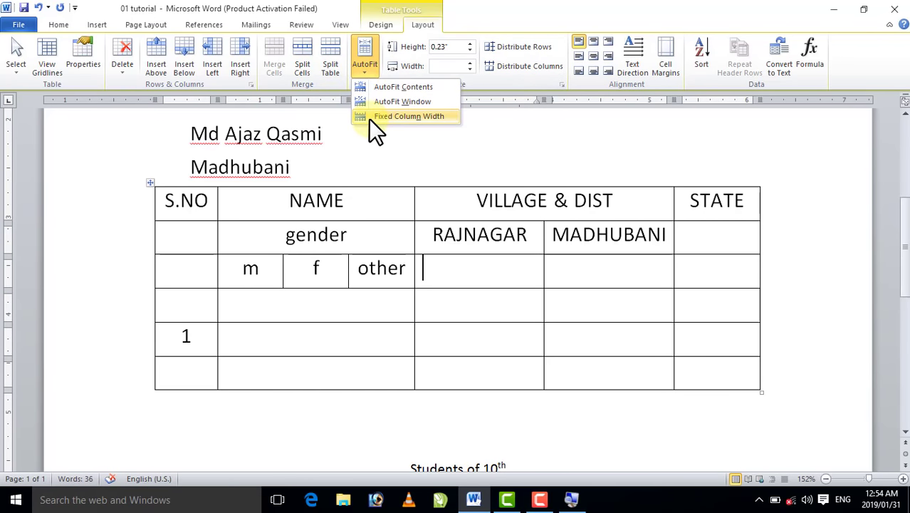
left_click(398, 118)
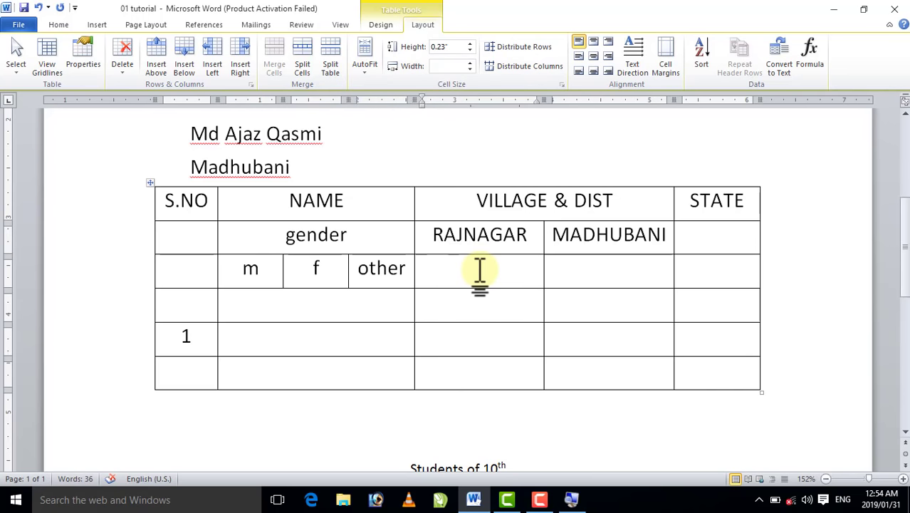
type("jasjdfkasdjfklafdjakfdjfkajsfdkasjfdkasjfkasfjask")
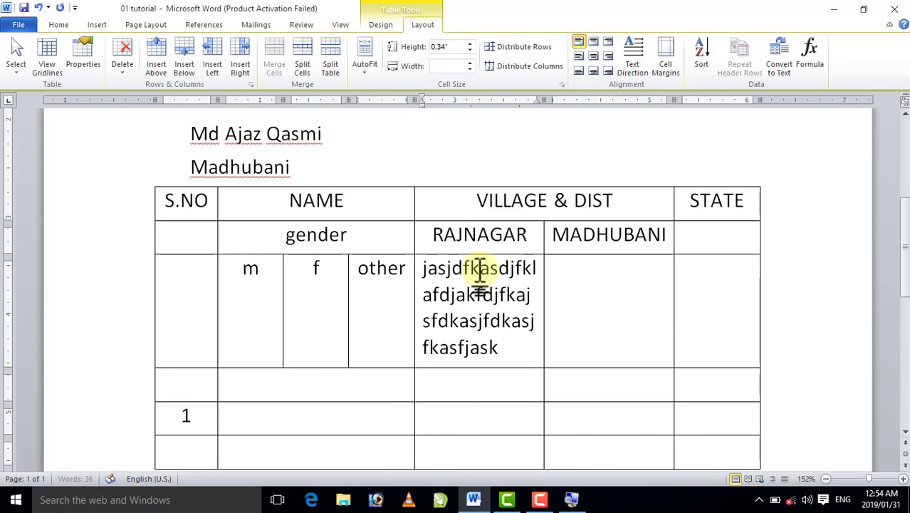
key("BackSpace")
key("BackSpace")
key("BackSpace")
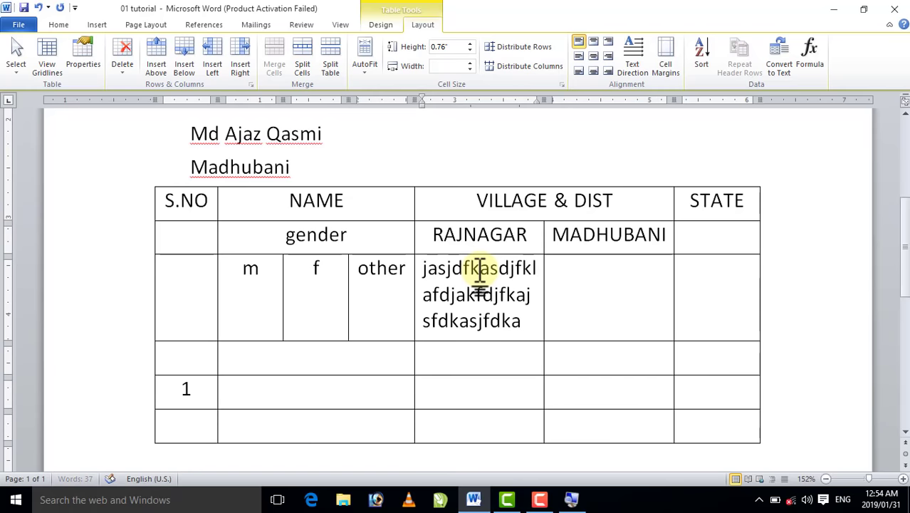
key("BackSpace")
key("BackSpace")
key("BackSpace")
key("BackSpace")
key("BackSpace")
key("BackSpace")
key("BackSpace")
key("BackSpace")
key("BackSpace")
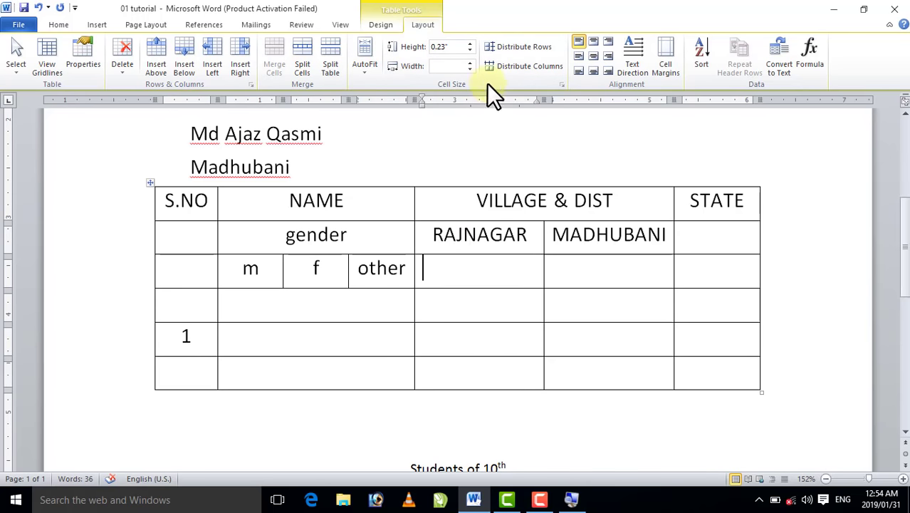
Increase the m/f/other row height, then reduce it slightly.
left_click(470, 43)
left_click(470, 43)
left_click(470, 43)
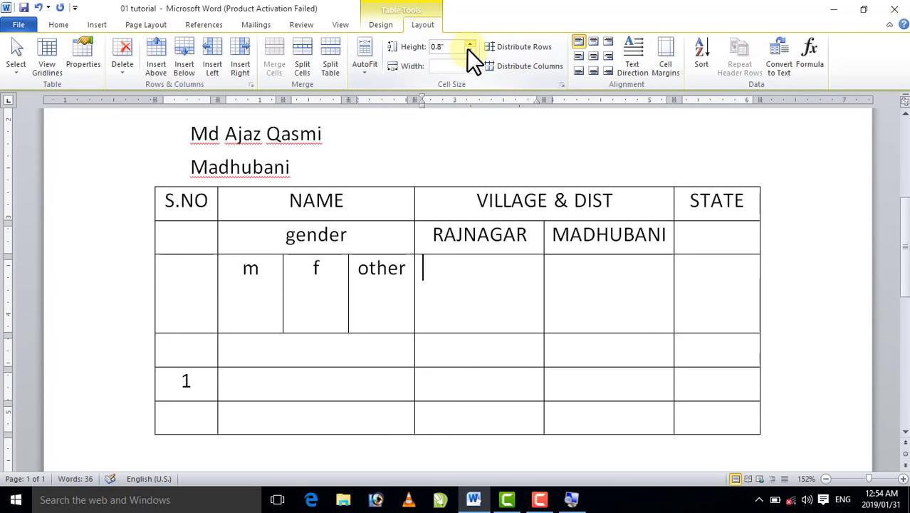
left_click(470, 51)
left_click(470, 51)
left_click(469, 51)
left_click(469, 51)
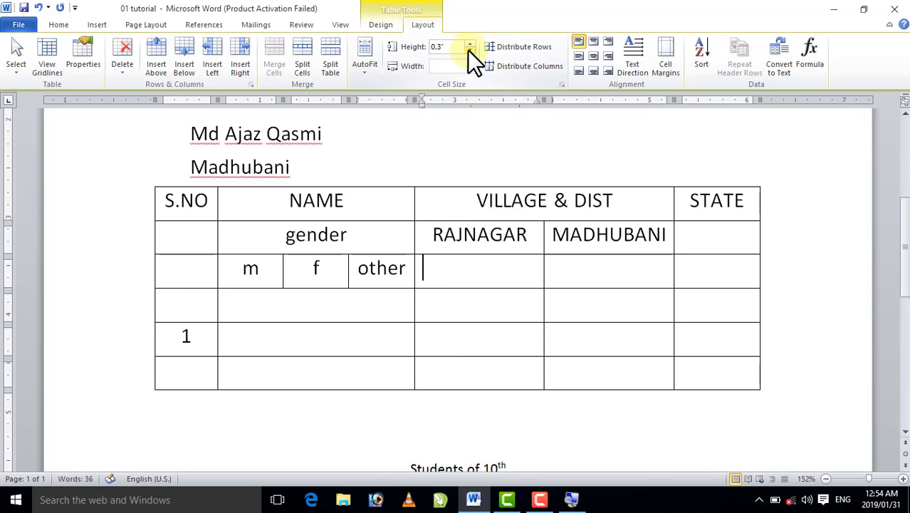
Widen the cells after 'other', then undo the width changes.
left_click(470, 63)
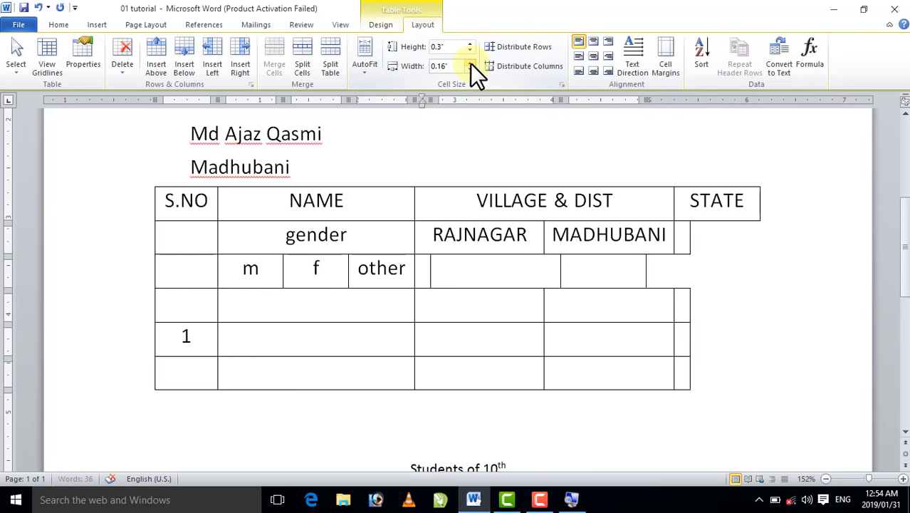
left_click(470, 63)
left_click(470, 63)
left_click(470, 64)
left_click(470, 64)
left_click(470, 63)
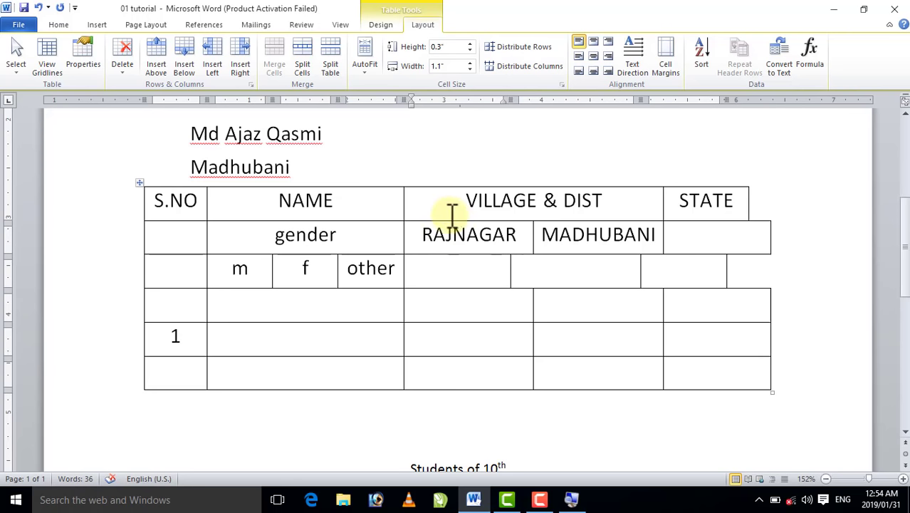
key("ctrl+z")
key("ctrl+z")
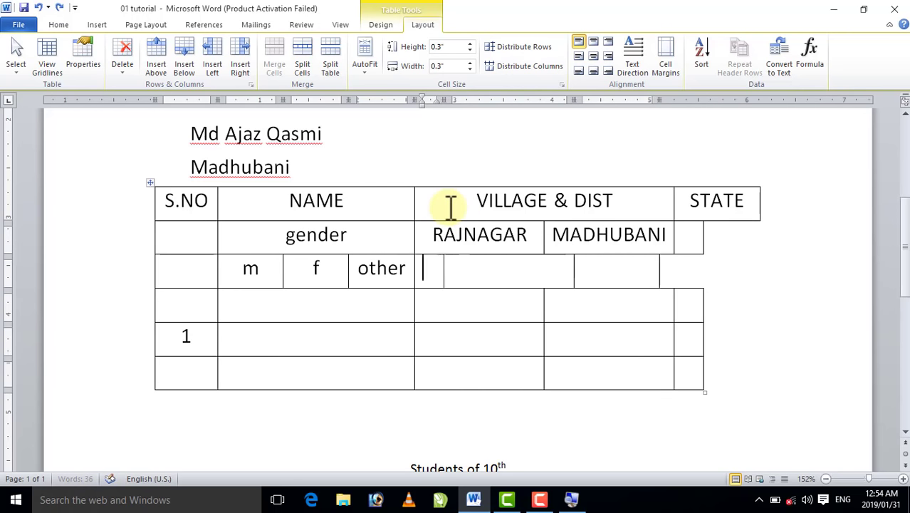
key("ctrl+z")
key("ctrl+z")
key("ctrl+z")
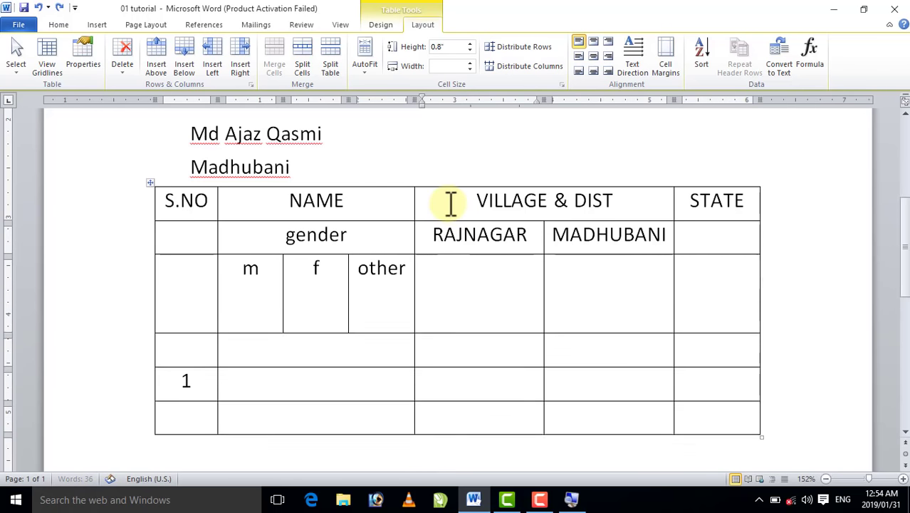
key("ctrl+z")
key("ctrl+z")
key("ctrl+z")
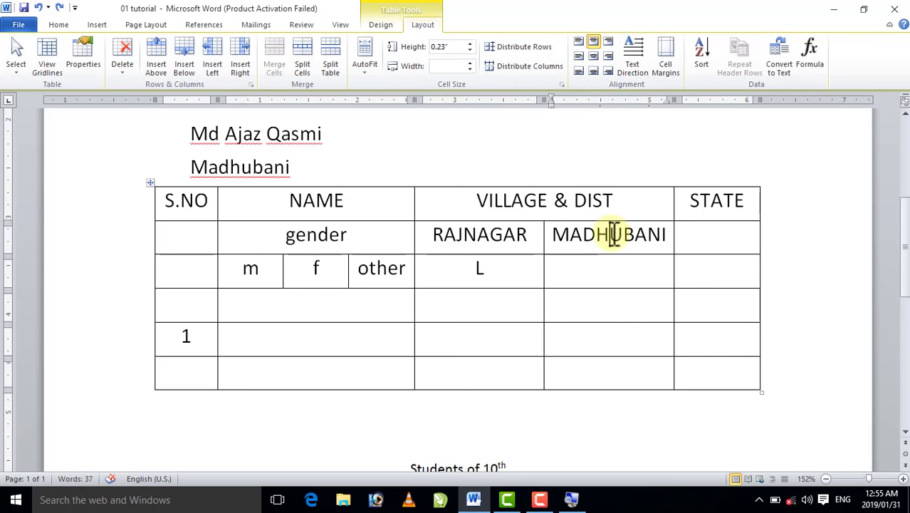
Align the MADHUBANI cell bottom centre, make its text vertical, and type 'dadas dasdas dadsa dsads'.
left_click(588, 52)
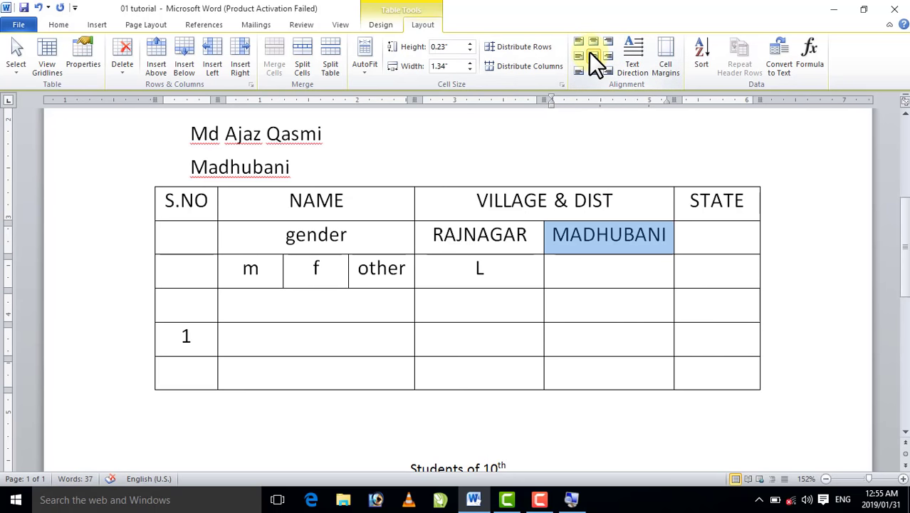
left_click(591, 71)
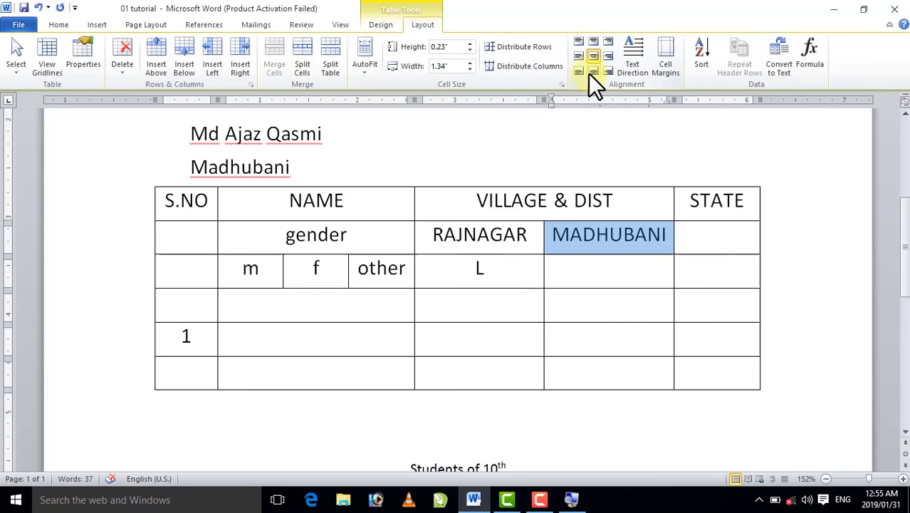
left_click(639, 66)
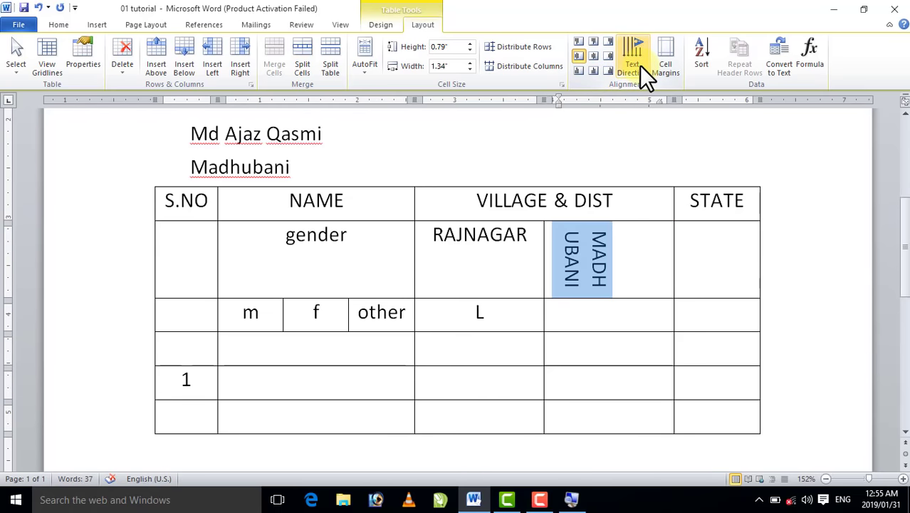
type("dada")
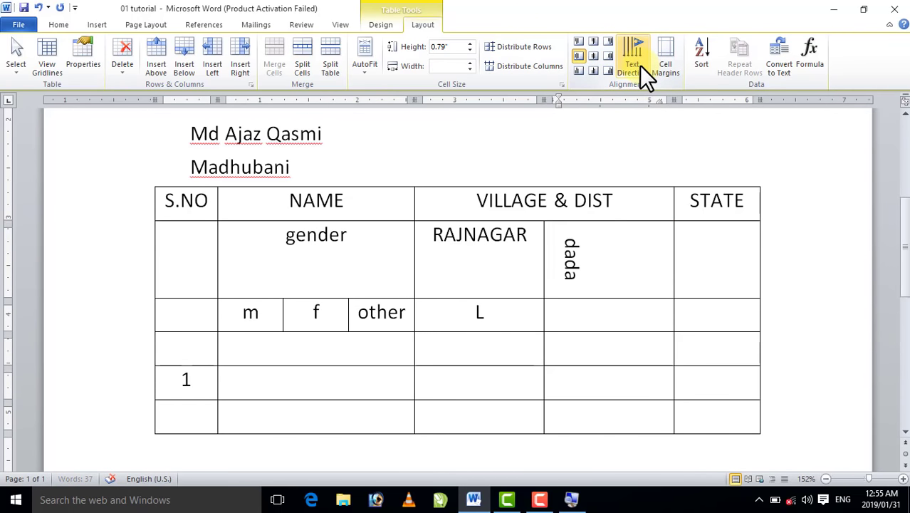
type("s dasdas dadsa dsads")
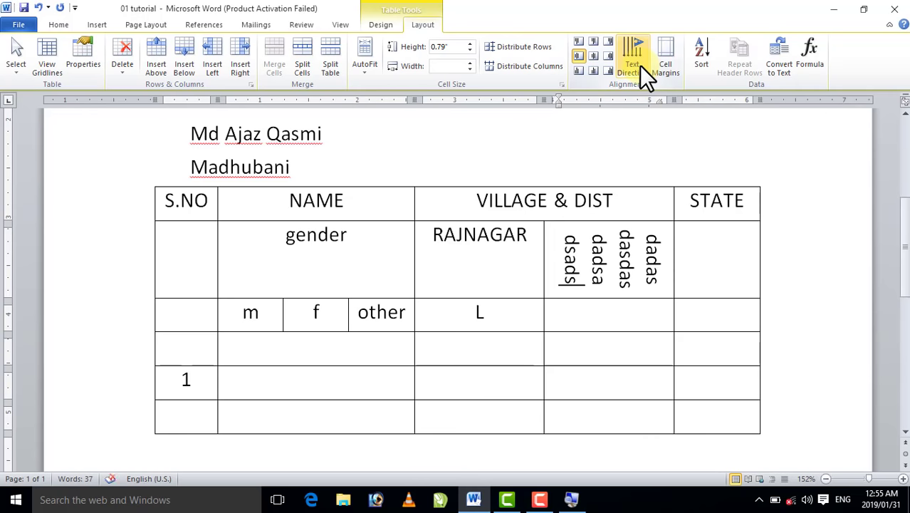
Open Cell Margins without changes, then select the S.NO header text.
left_click(658, 73)
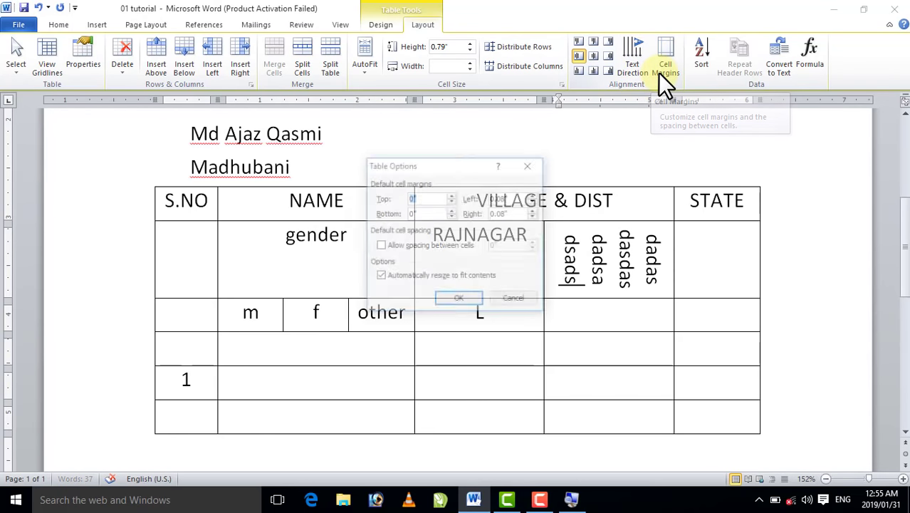
left_click(533, 164)
left_click(181, 202)
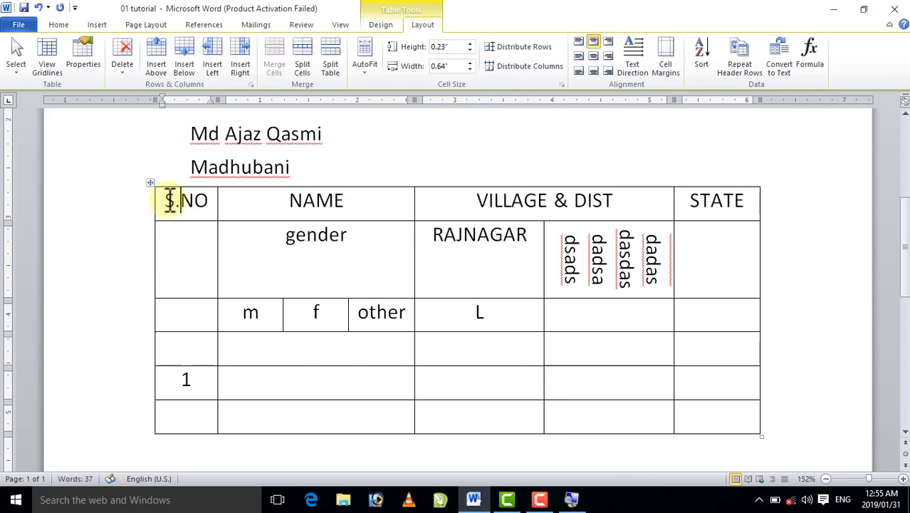
left_click(201, 200)
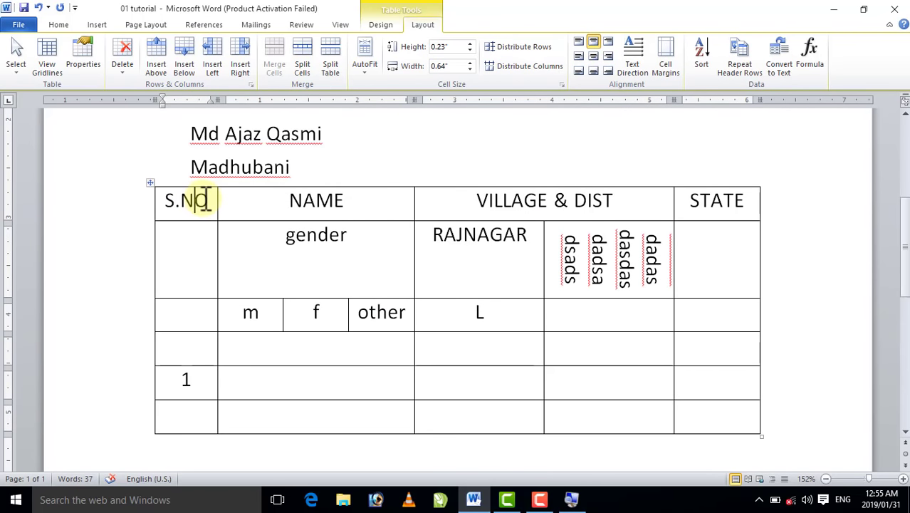
left_click_drag(212, 200, 158, 200)
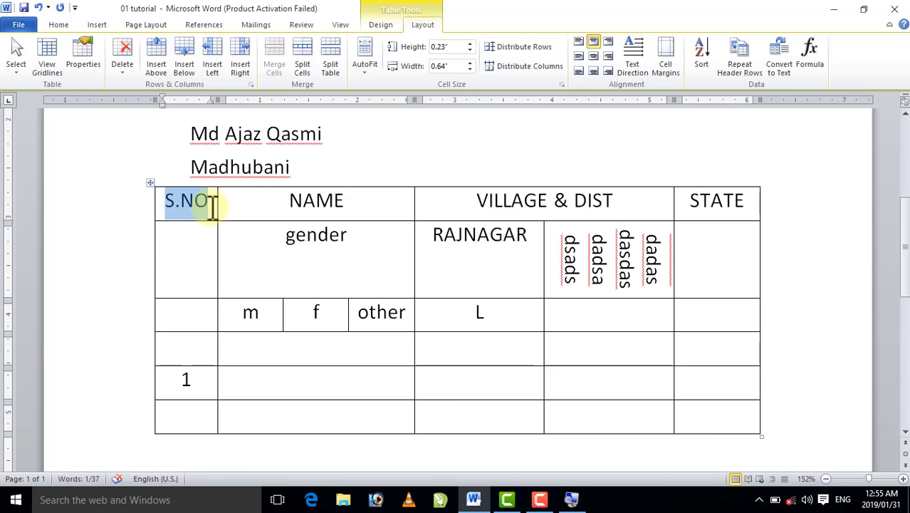
Set left and right default cell margins to 0 and return to the S.NO cell.
left_click(662, 46)
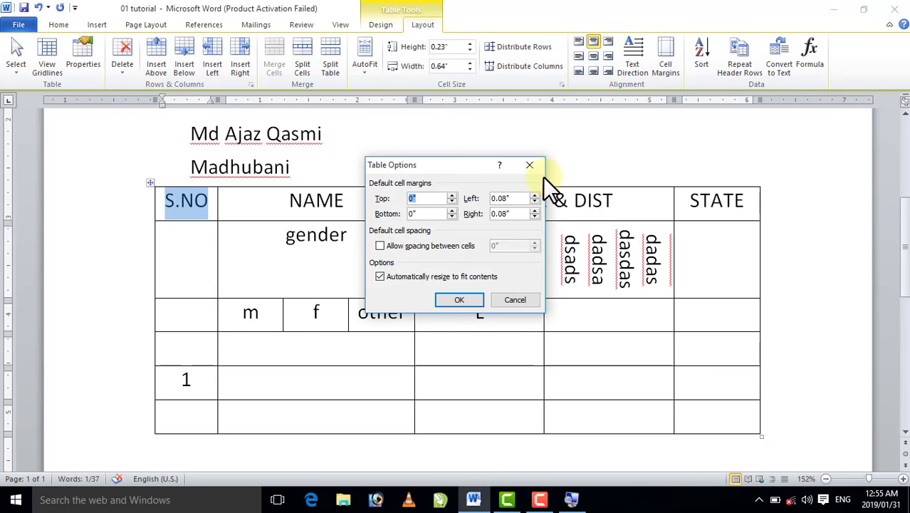
type("0")
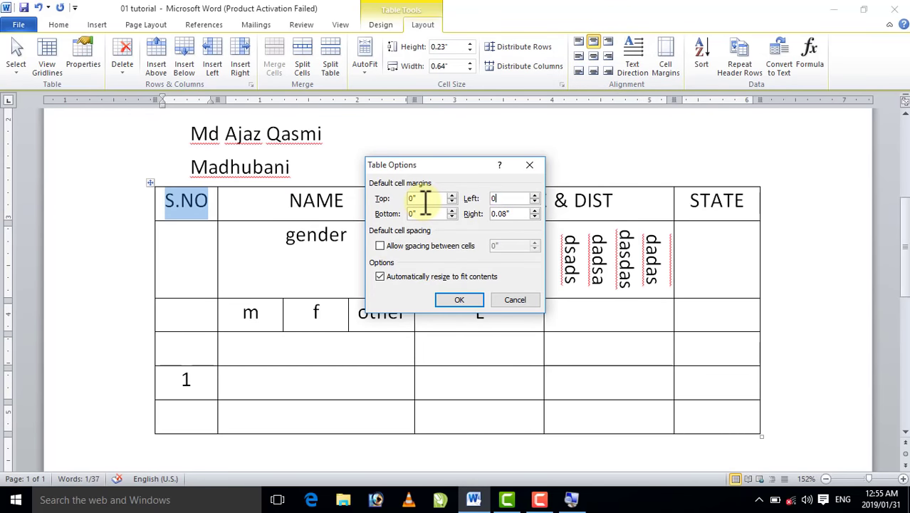
key("Tab")
type("0")
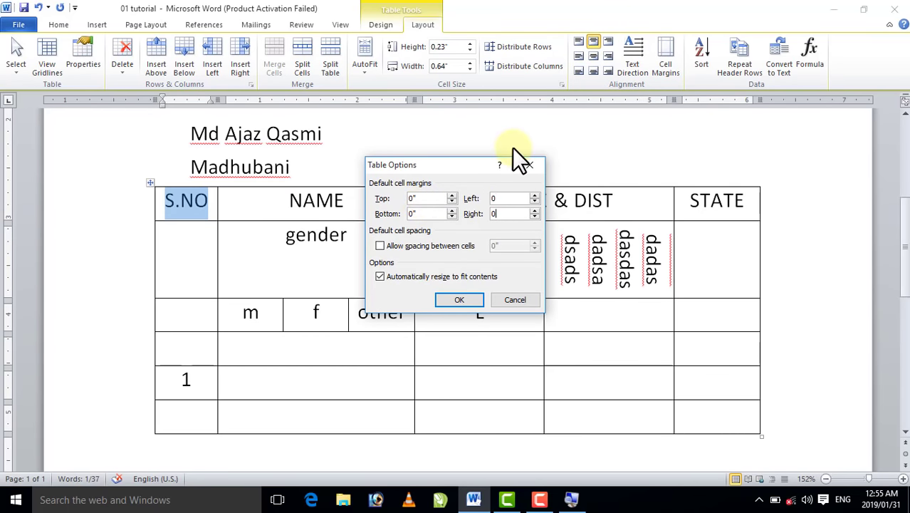
left_click(456, 300)
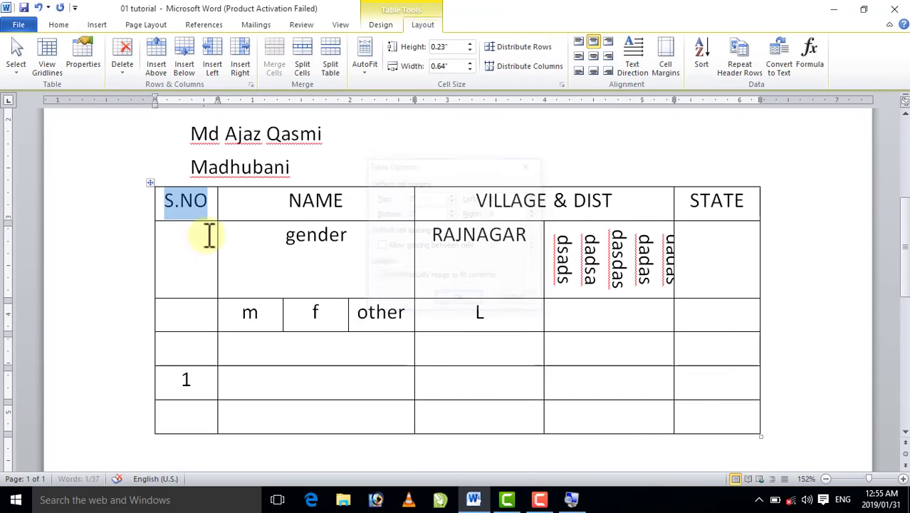
left_click(179, 200)
left_click(207, 200)
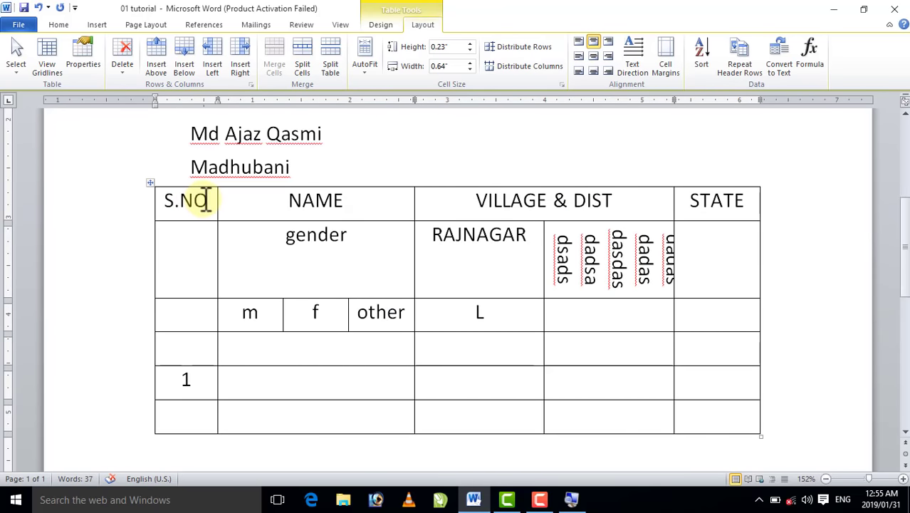
Type 'jaa' after S.NO, then select the whole table and erase all its text.
type("jaa")
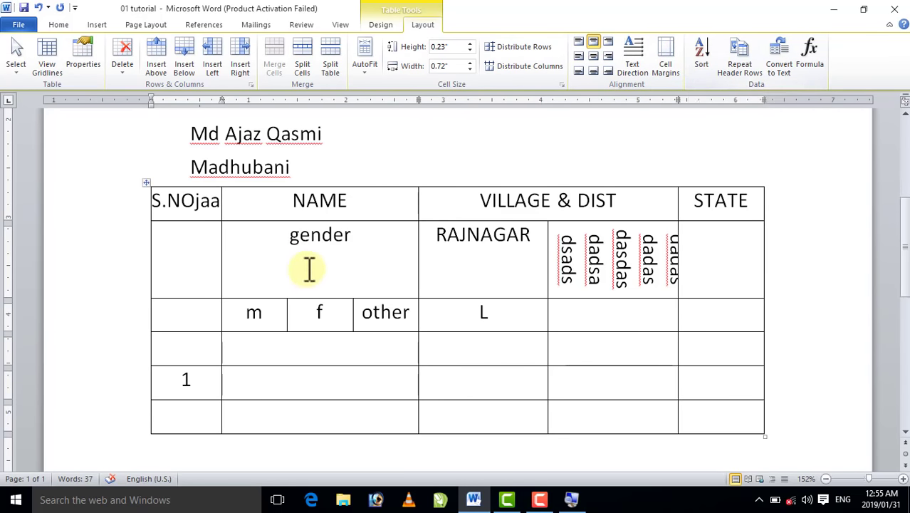
left_click(169, 203)
left_click_drag(182, 208, 708, 417)
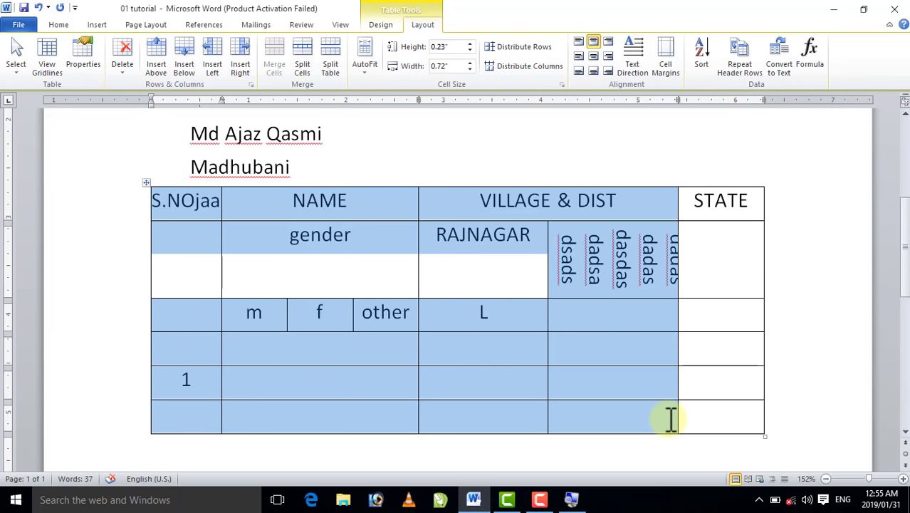
key("BackSpace")
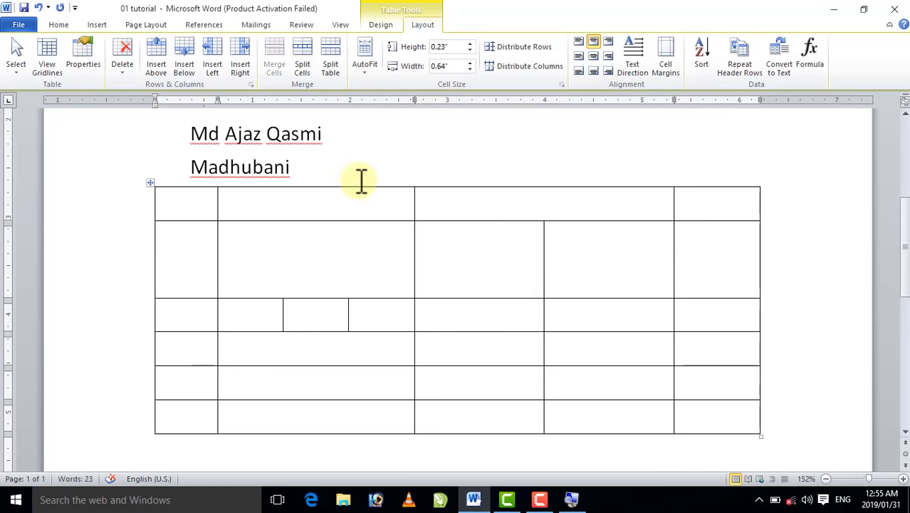
left_click(315, 162)
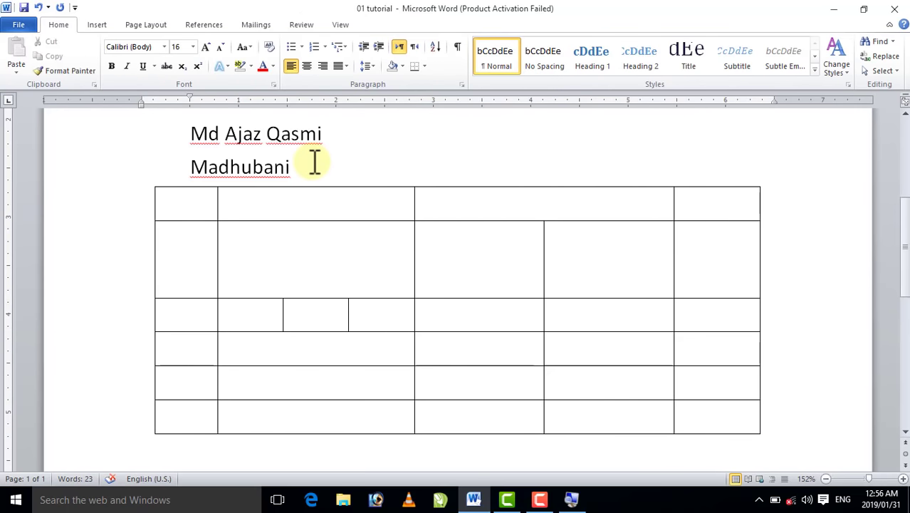
Select from after Madhubani to the document end and delete the empty table.
key("ctrl+shift+End")
key("BackSpace")
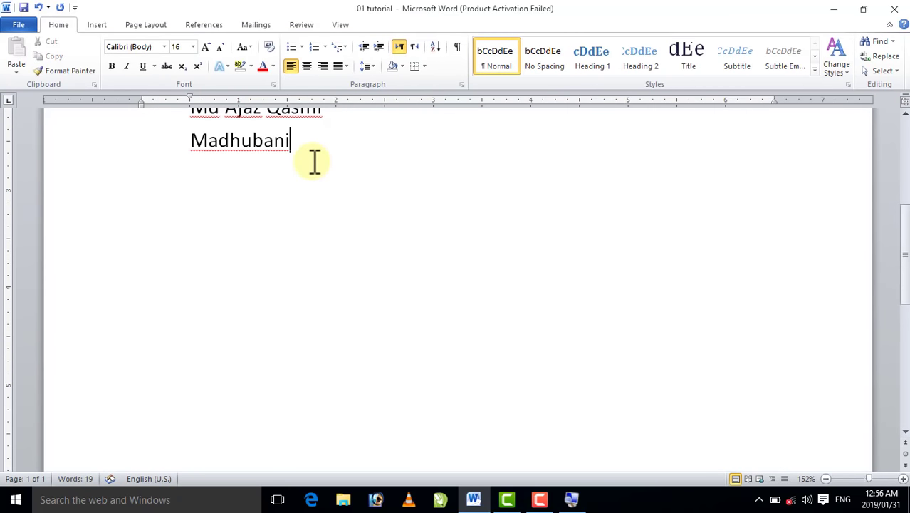
scroll(315, 163, "up", 5)
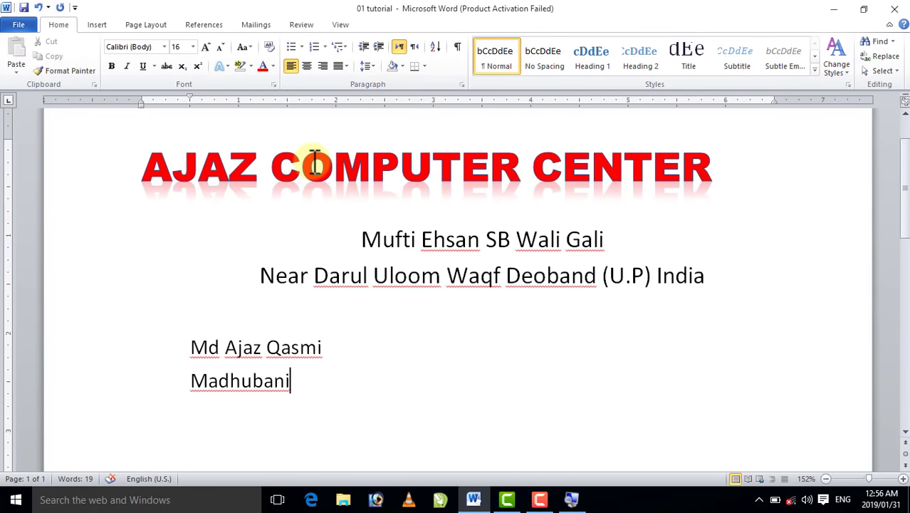
scroll(315, 162, "up", 2)
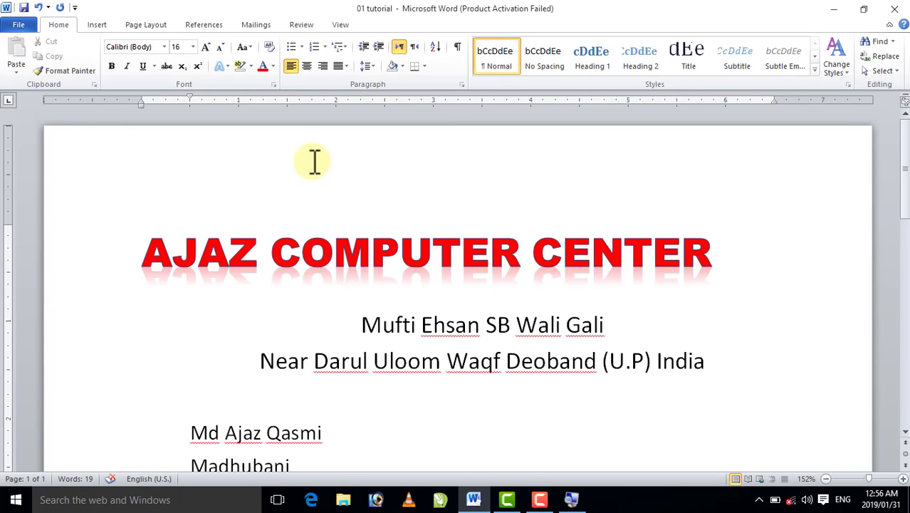